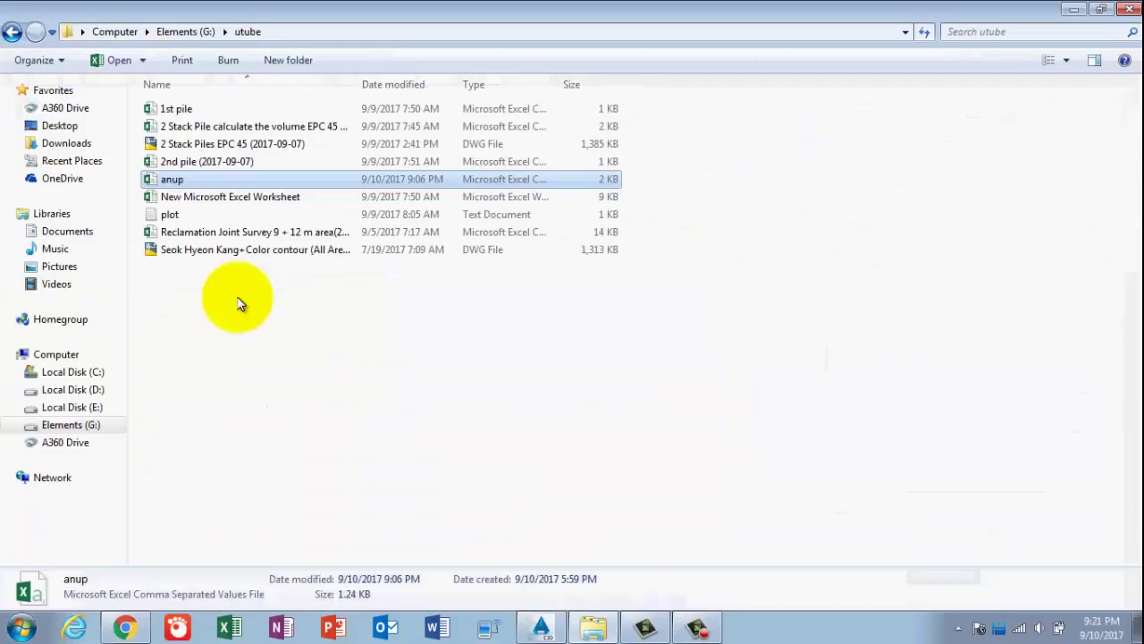
Select the anup CSV file in G:\utube, then bring the Civil 3D drawing forward.
left_click(187, 182)
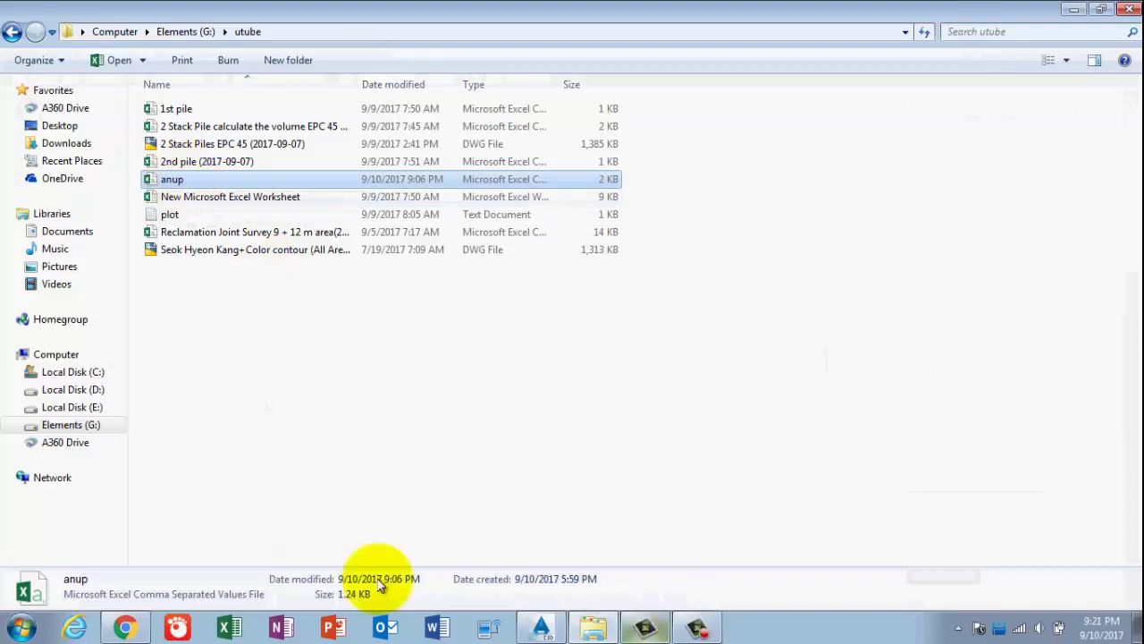
left_click(551, 629)
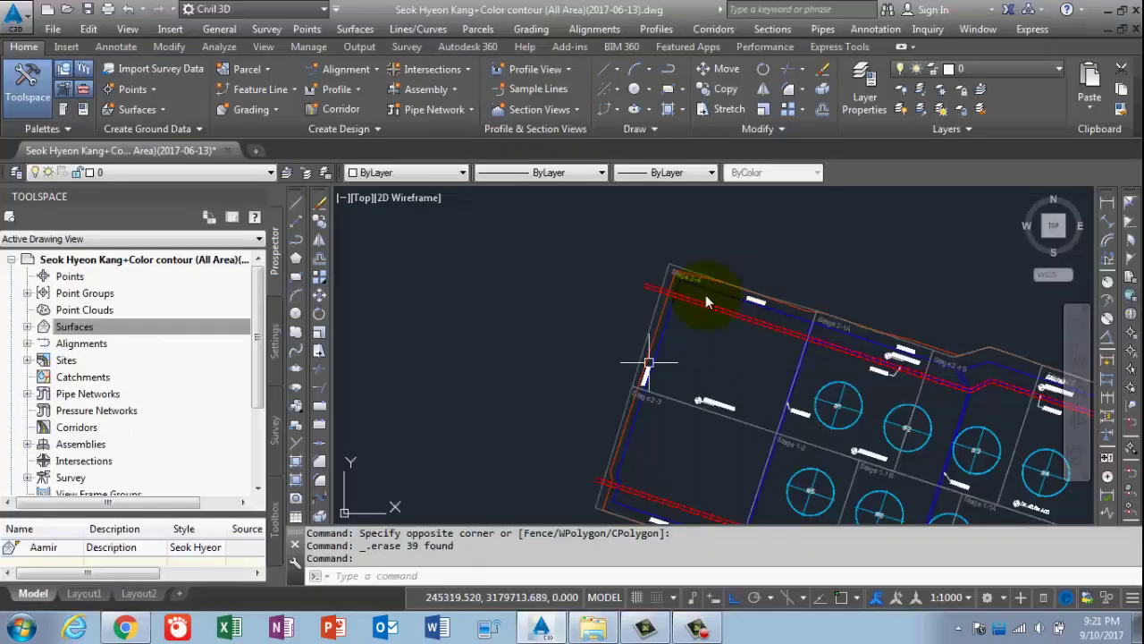
left_click(425, 558)
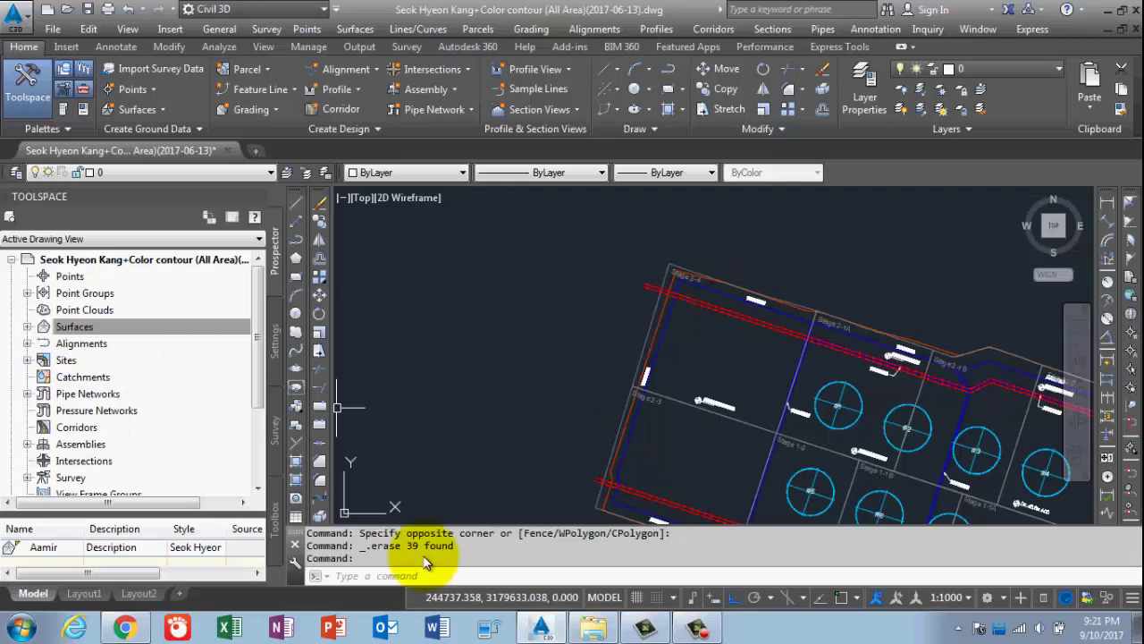
left_click(587, 404)
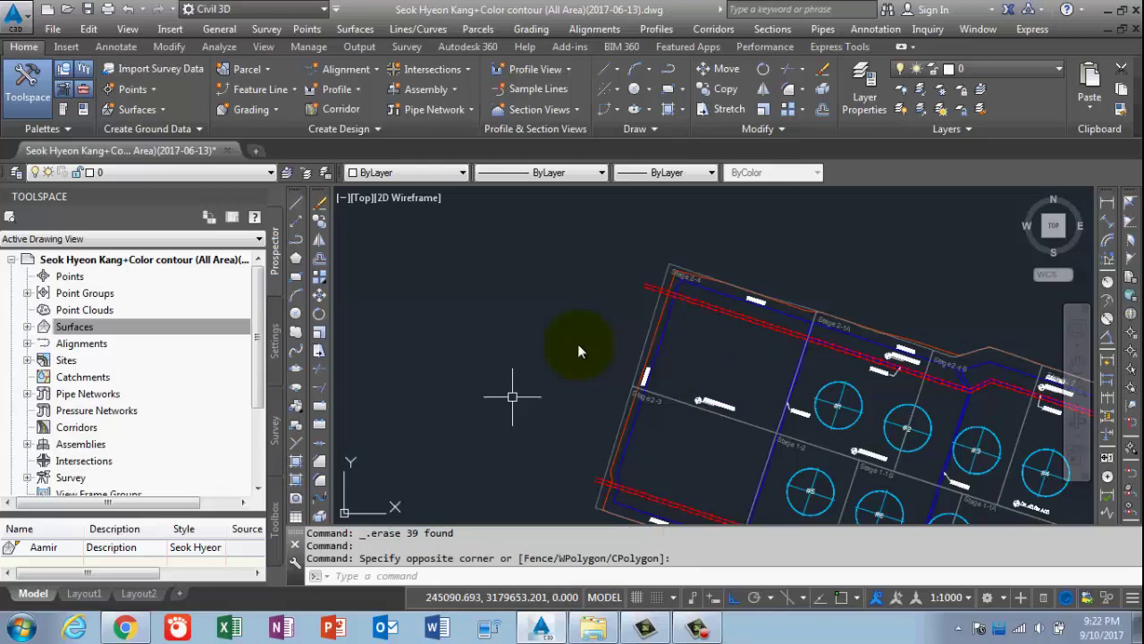
left_click(703, 630)
left_click(1059, 553)
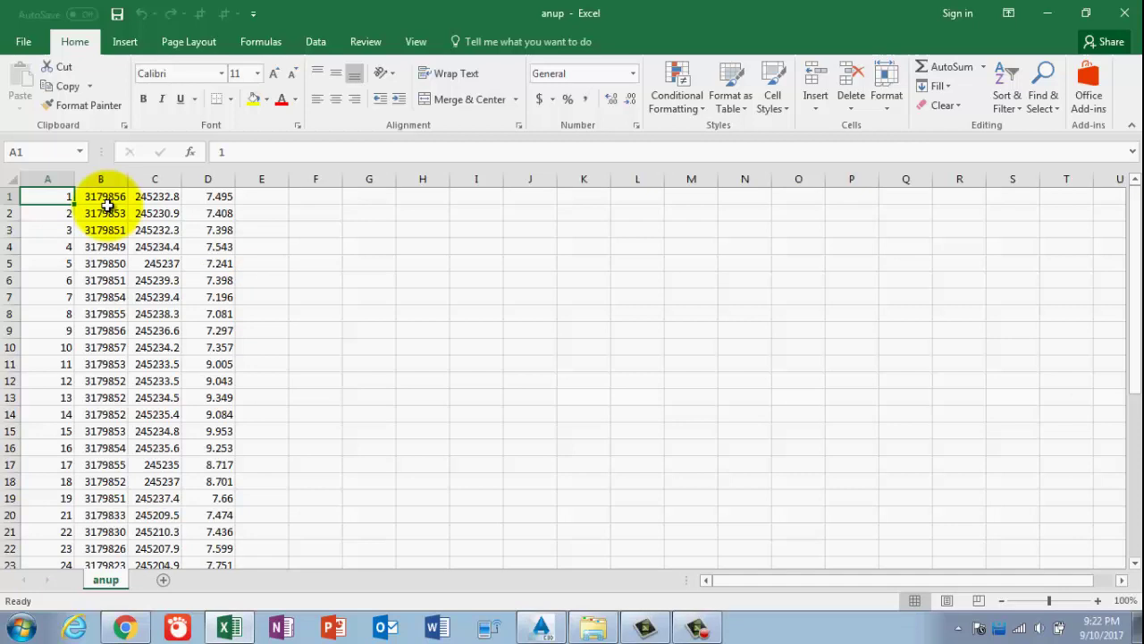
Check point 1's full northing, easting and elevation values in the anup sheet, then close Excel.
left_click(114, 200)
left_click(147, 198)
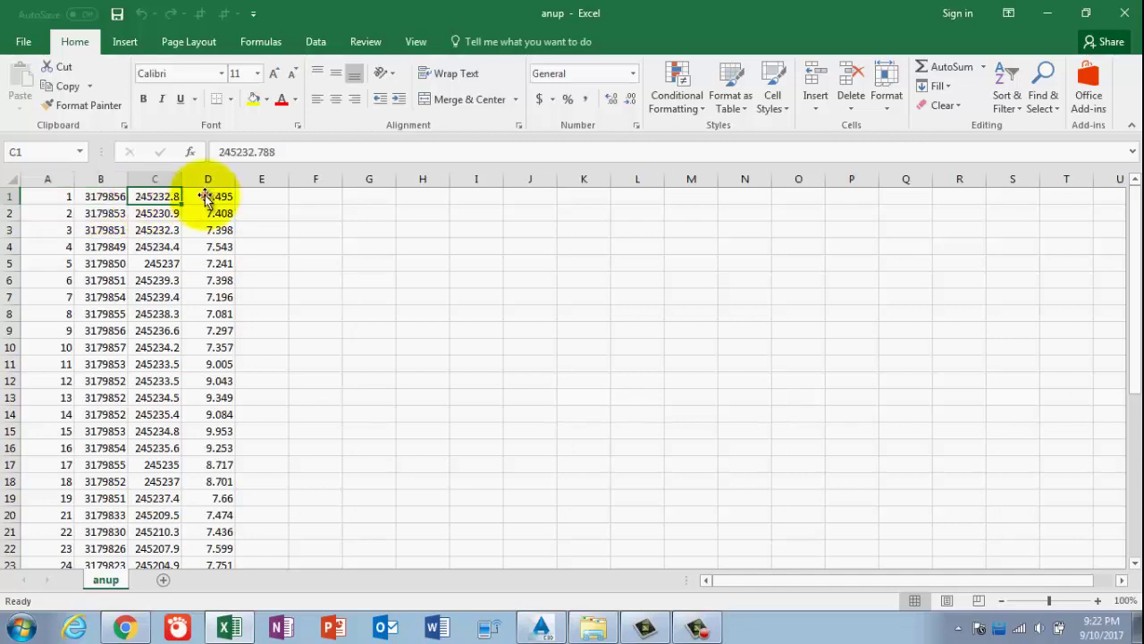
left_click(205, 197)
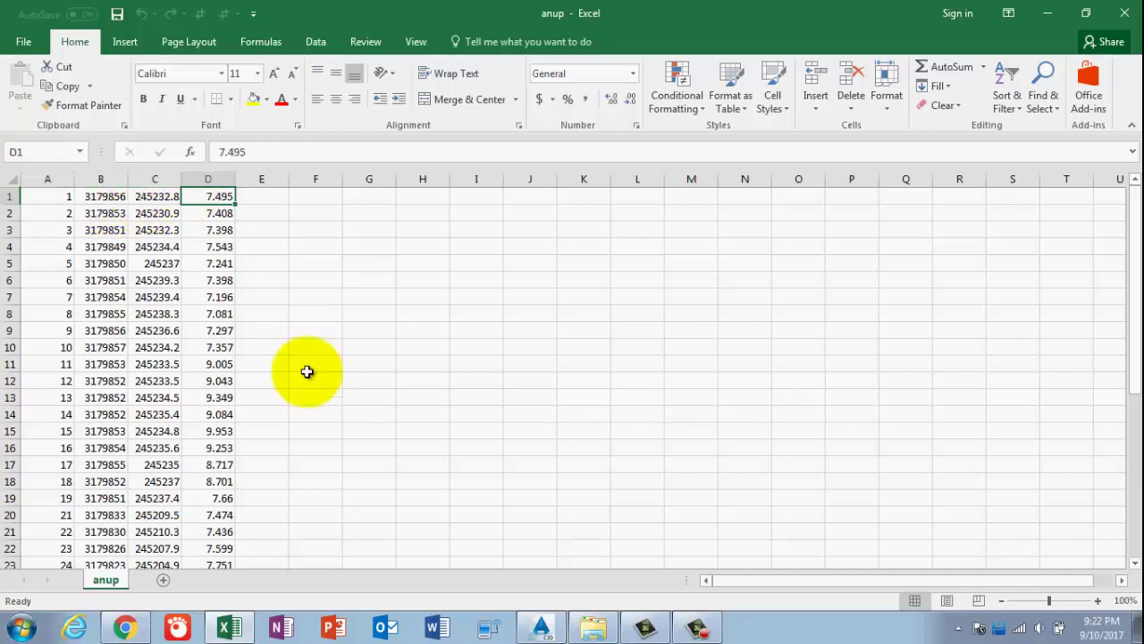
scroll(313, 380, "down", 7)
scroll(323, 390, "up", 2)
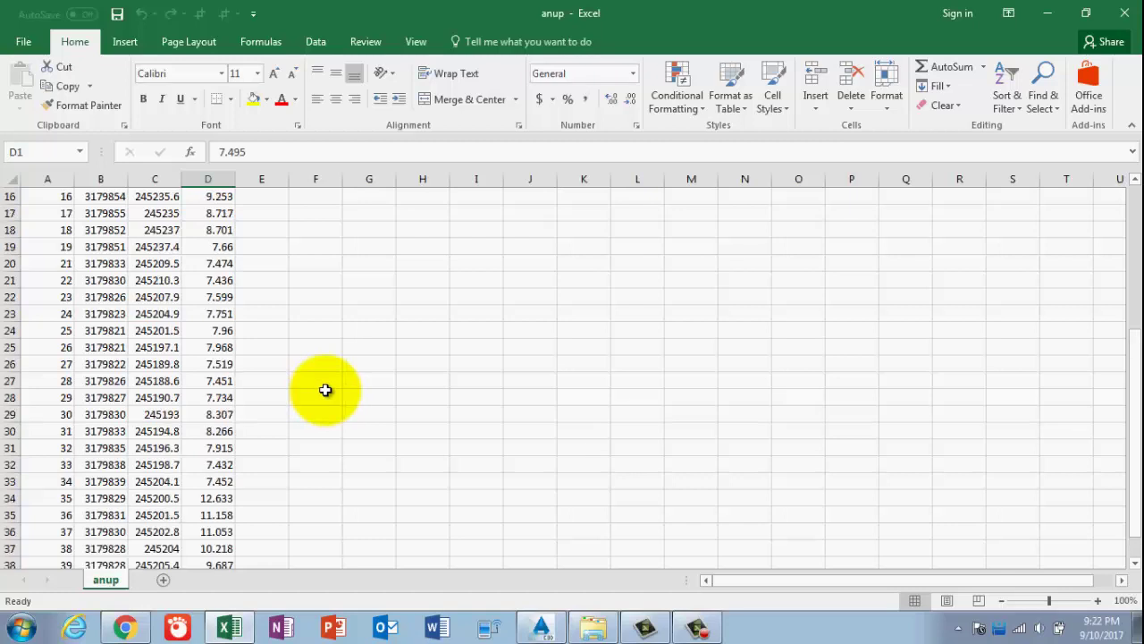
scroll(323, 386, "up", 5)
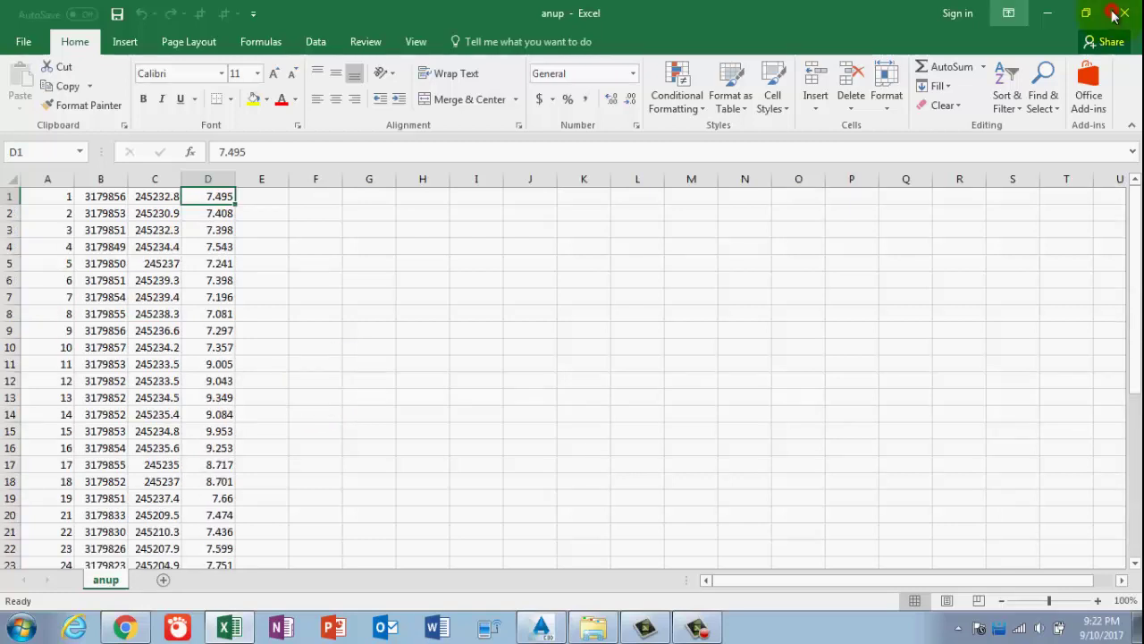
left_click(1047, 13)
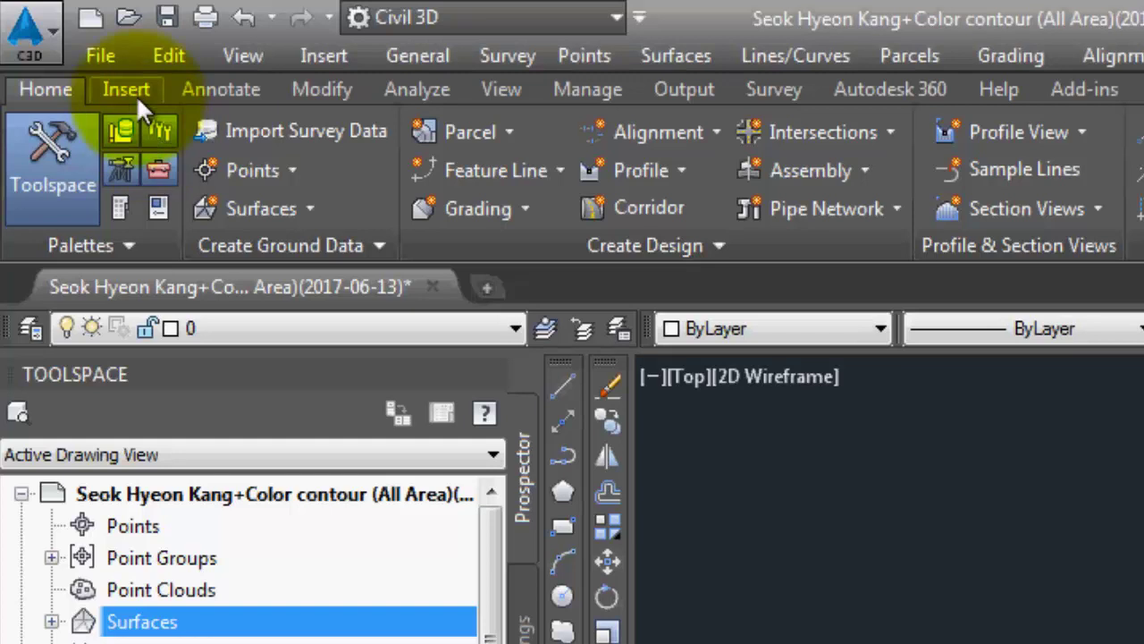
Import points from anup.csv using the PNEZ (comma delimited) file format.
left_click(130, 89)
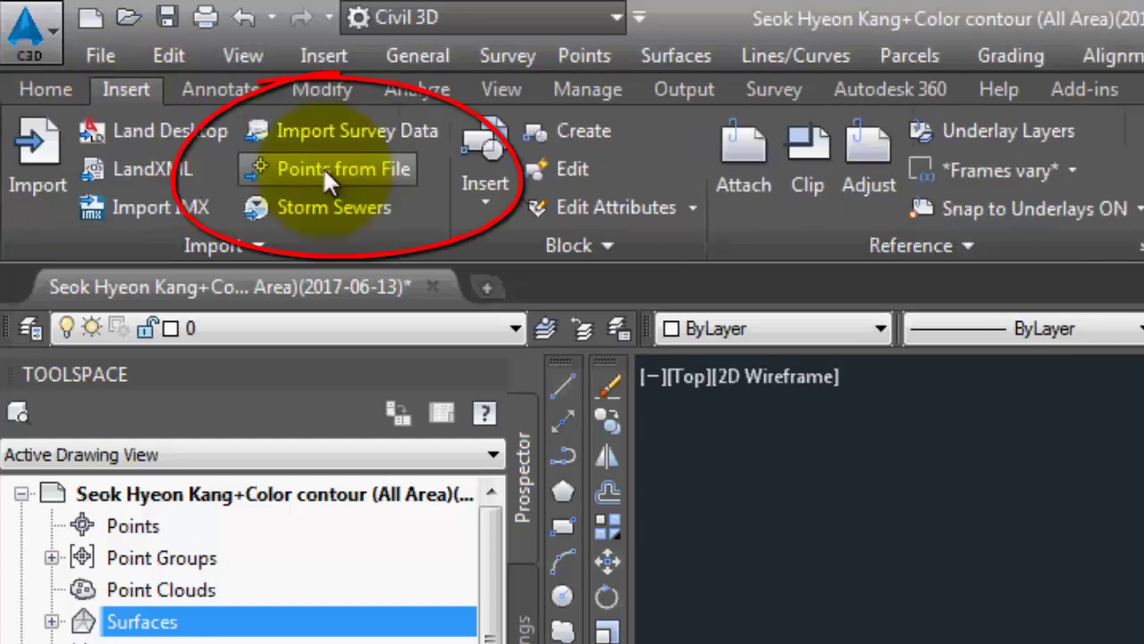
left_click(326, 174)
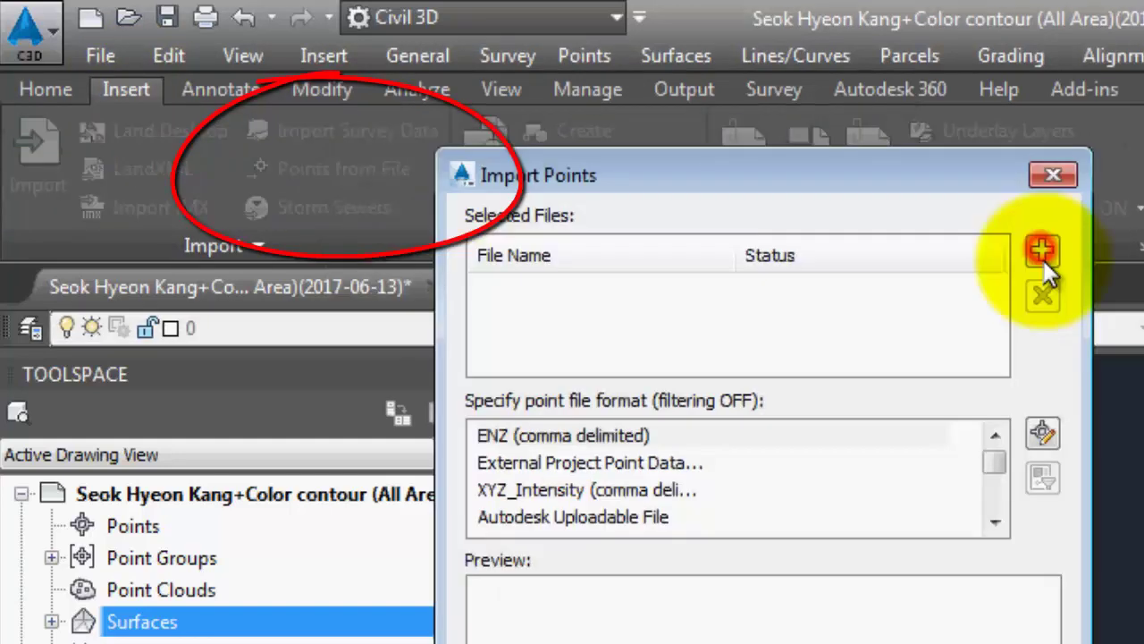
left_click(1043, 260)
left_click(388, 315)
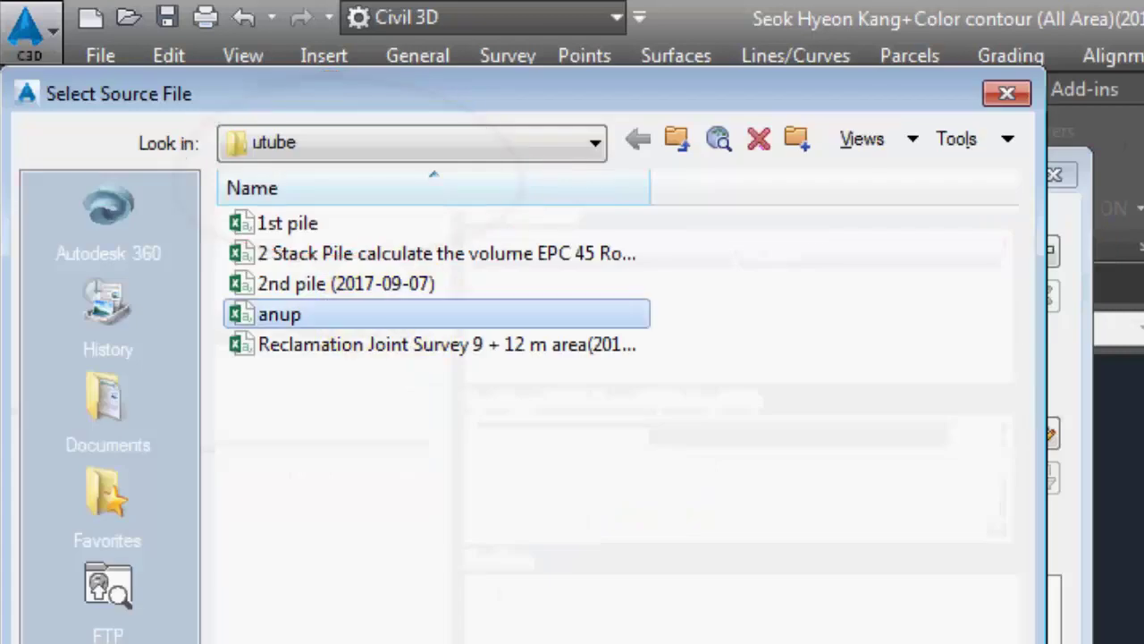
left_click(798, 637)
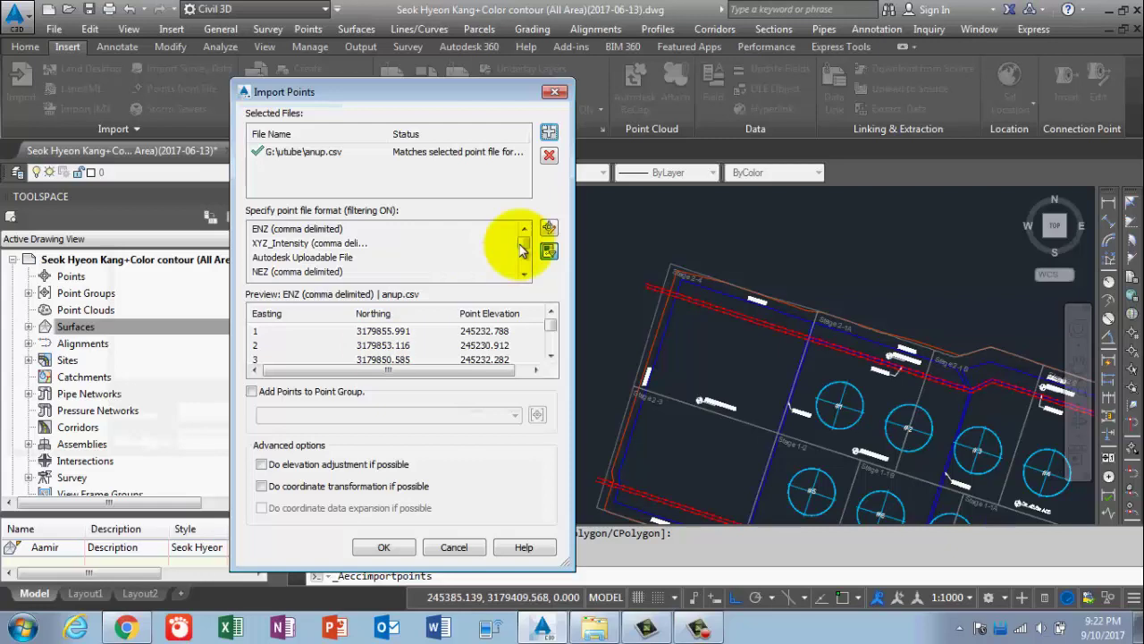
left_click_drag(523, 249, 471, 335)
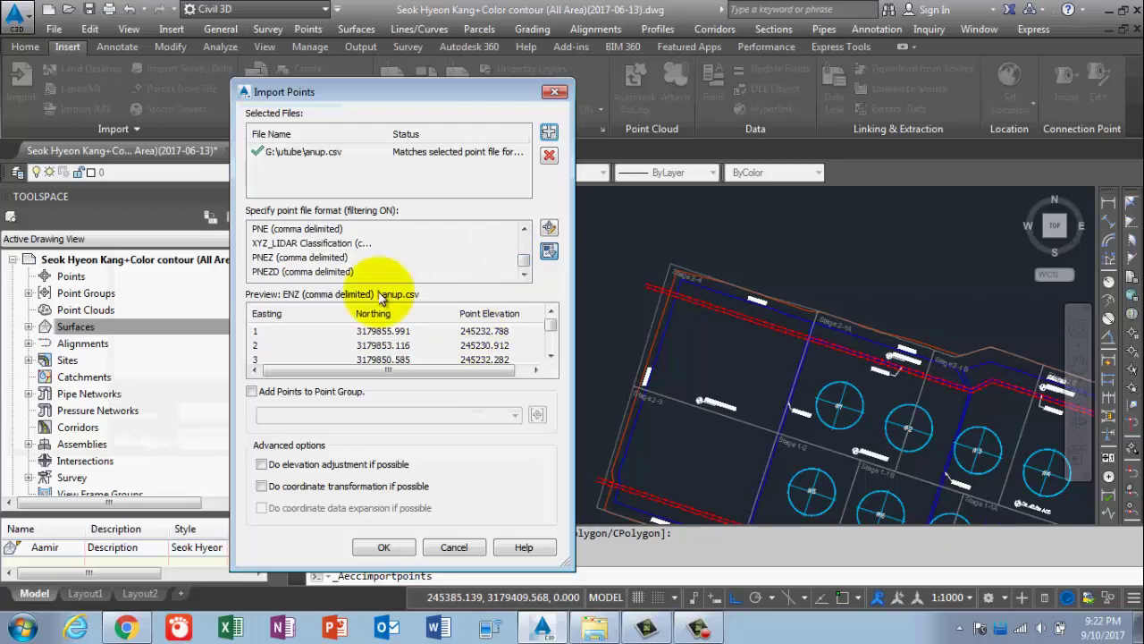
left_click(280, 259)
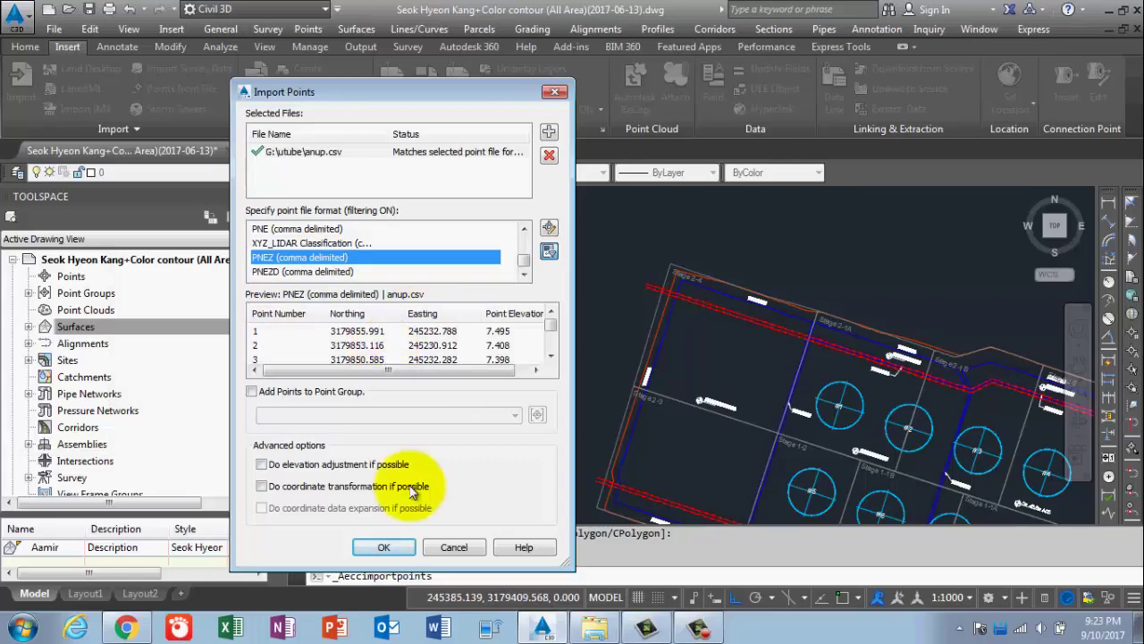
left_click(405, 549)
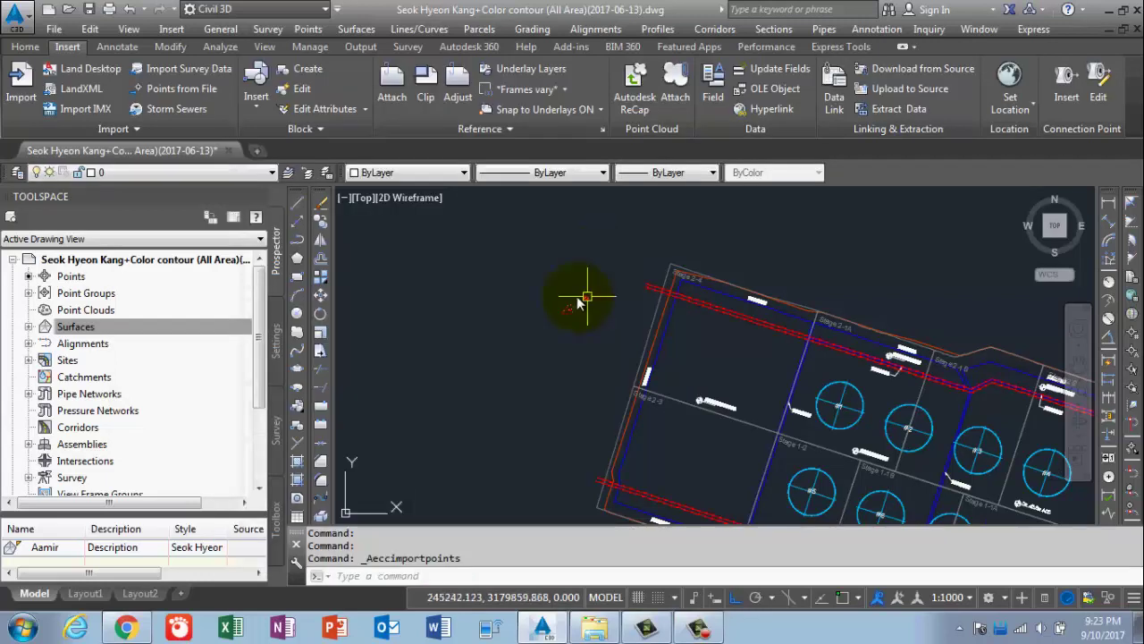
Zoom and pan the drawing to locate the two imported point clusters.
scroll(579, 304, "up", 5)
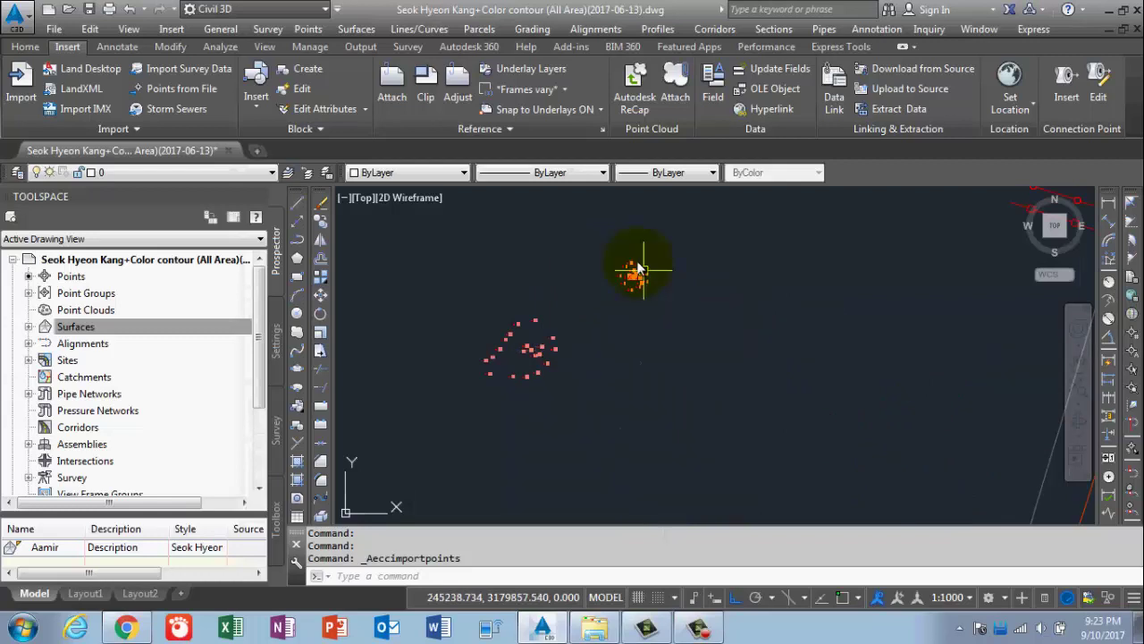
scroll(638, 269, "up", 5)
scroll(603, 277, "down", 2)
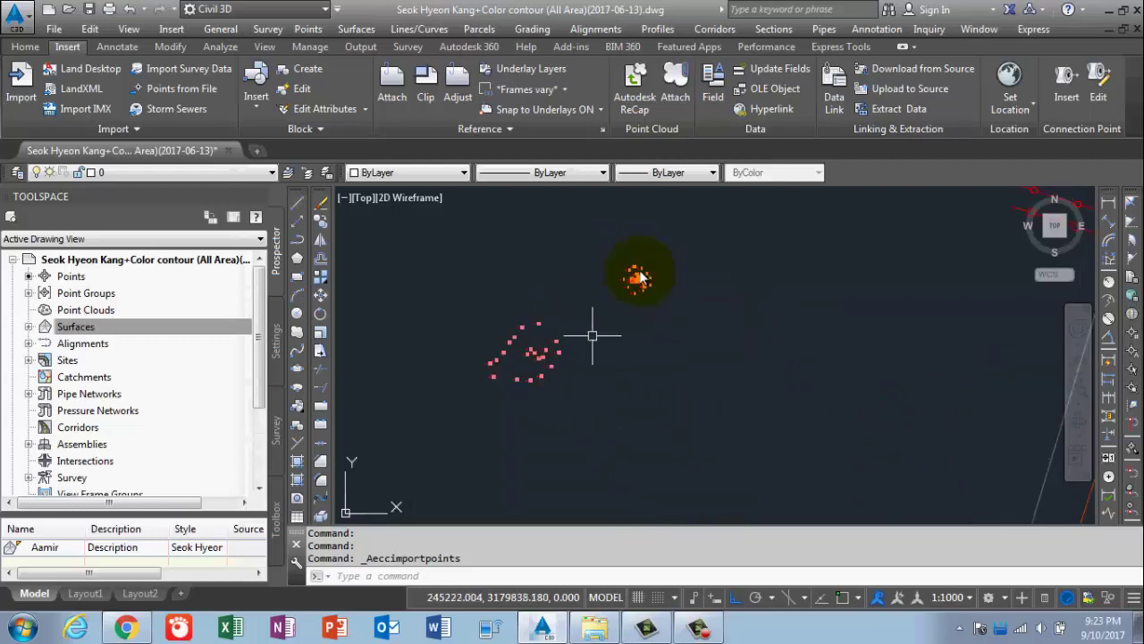
scroll(617, 283, "up", 3)
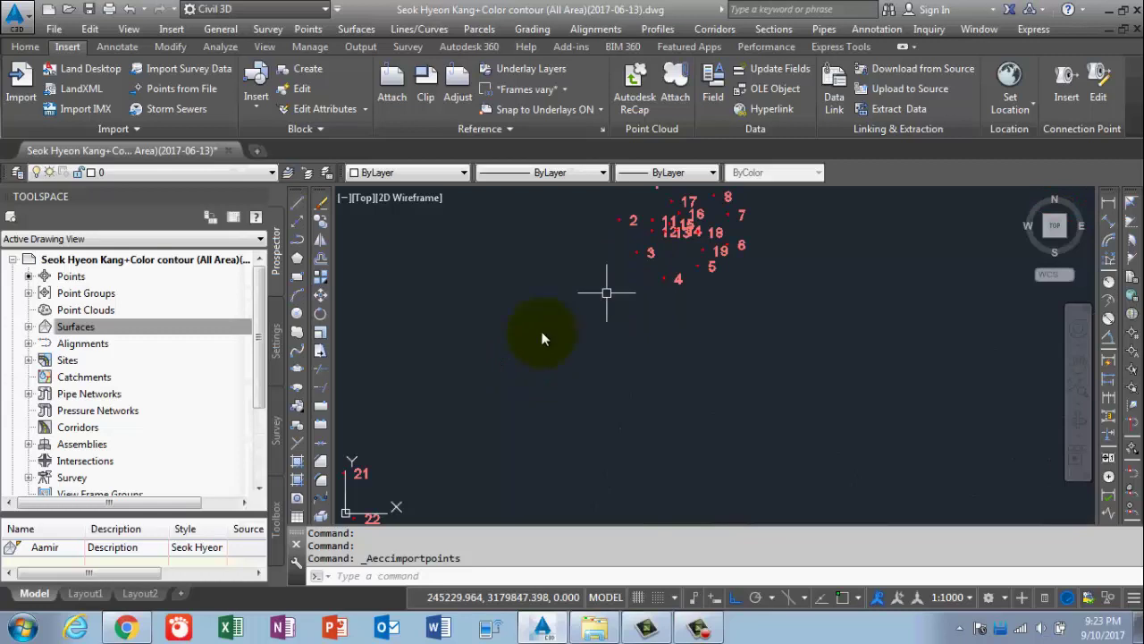
middle_click_drag(542, 331, 495, 446)
scroll(688, 306, "down", 5)
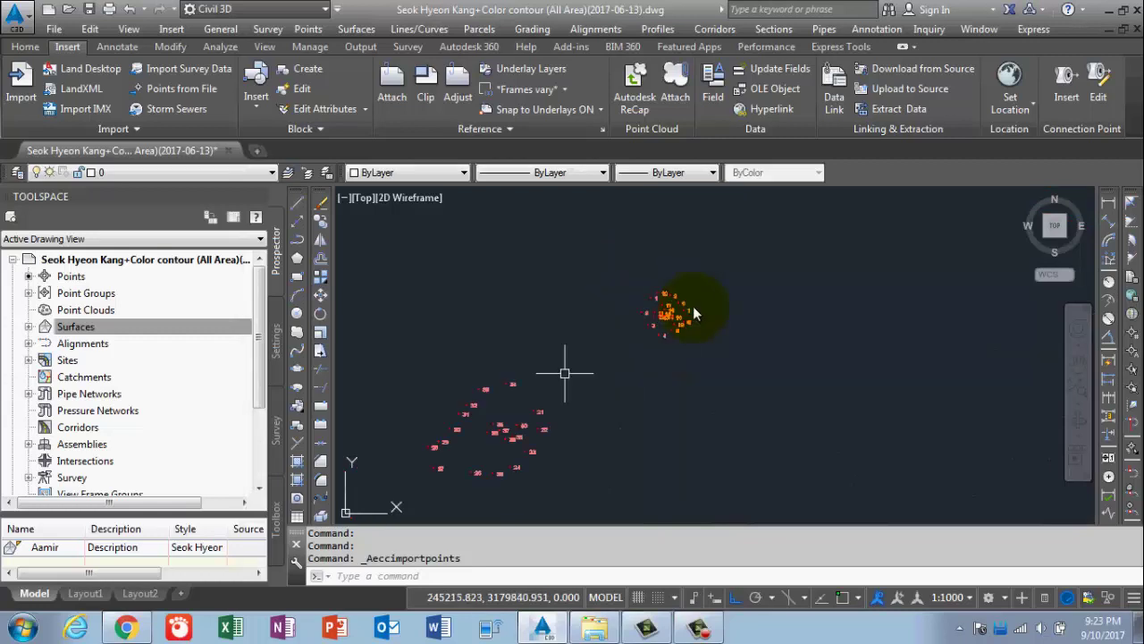
Window-select and delete the lower 20-point cluster, then zoom to the remaining points 1–19.
middle_click_drag(550, 368, 635, 328)
left_click(444, 318)
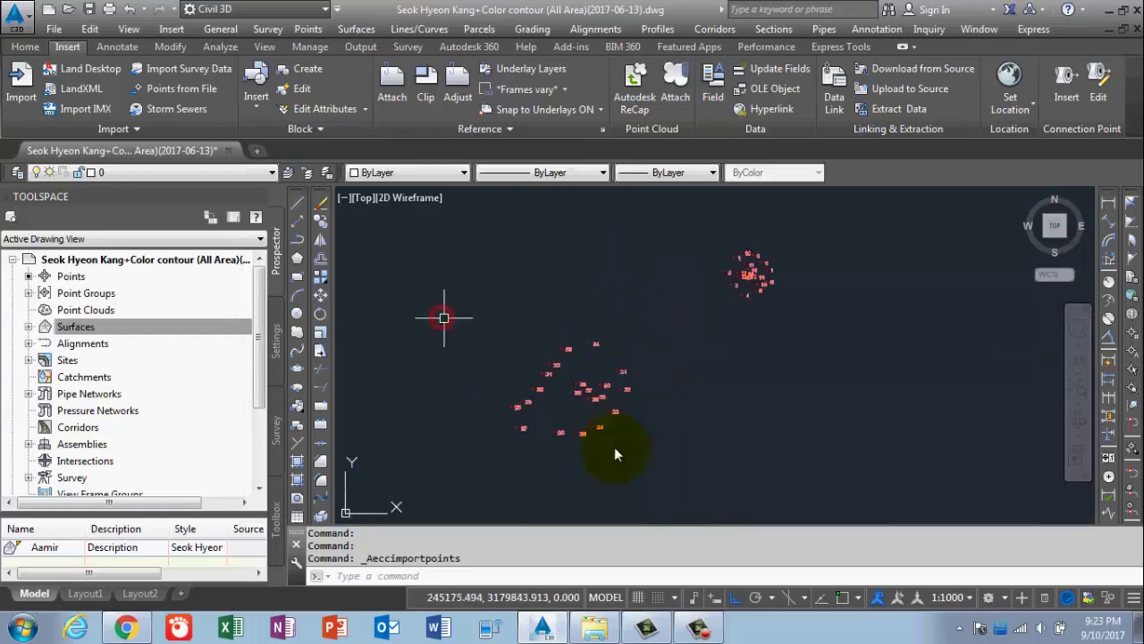
left_click(658, 467)
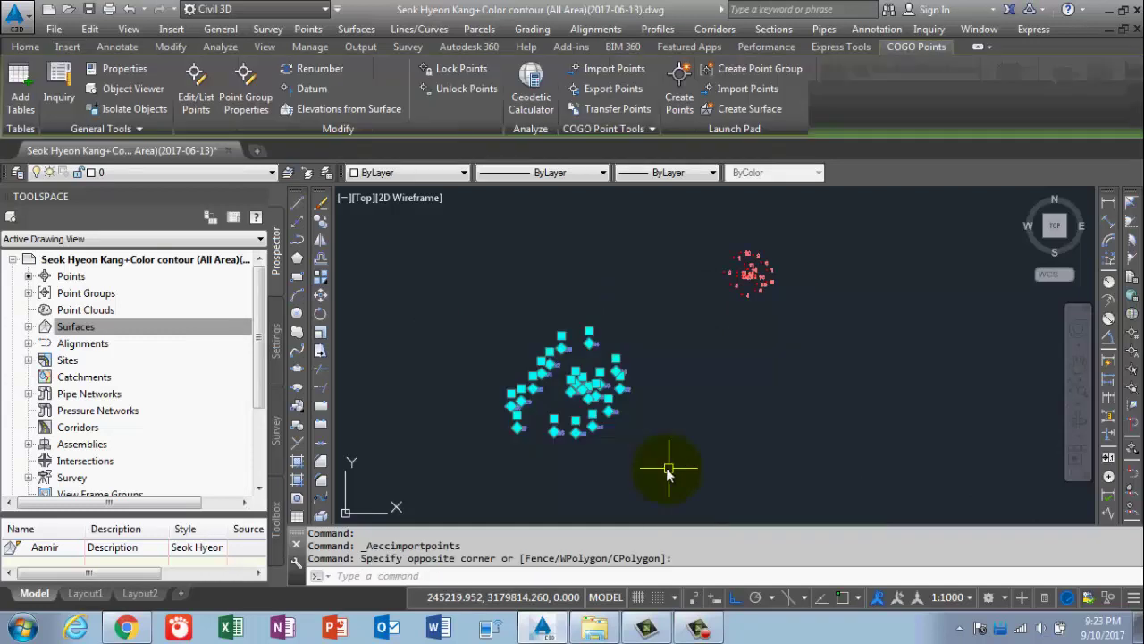
key("Delete")
scroll(757, 265, "up", 5)
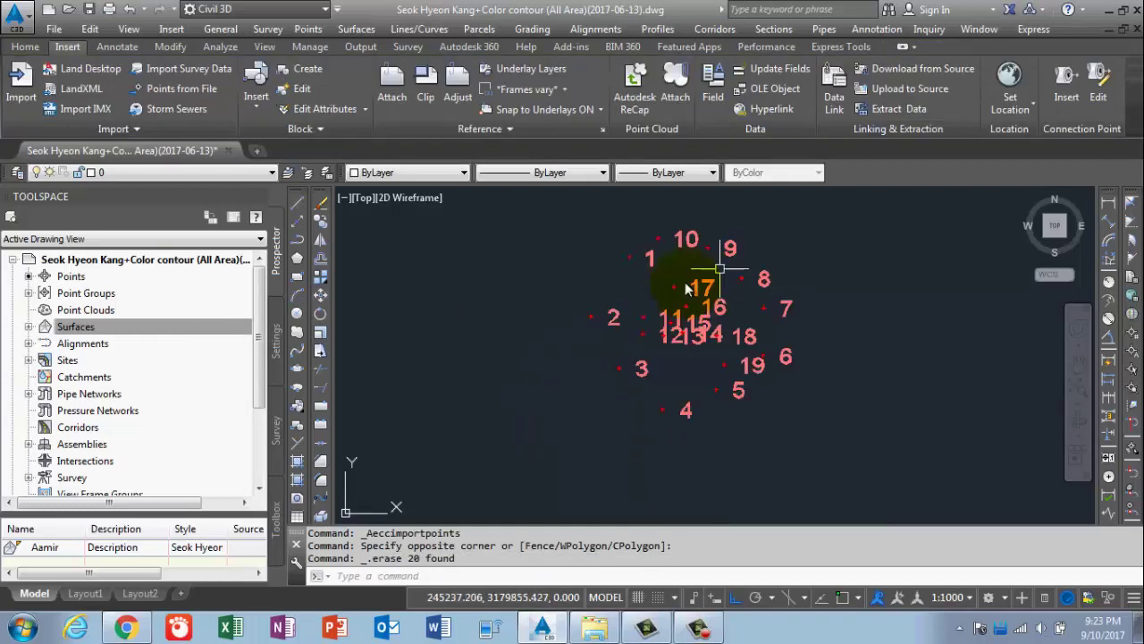
scroll(688, 288, "up", 2)
scroll(613, 345, "up", 2)
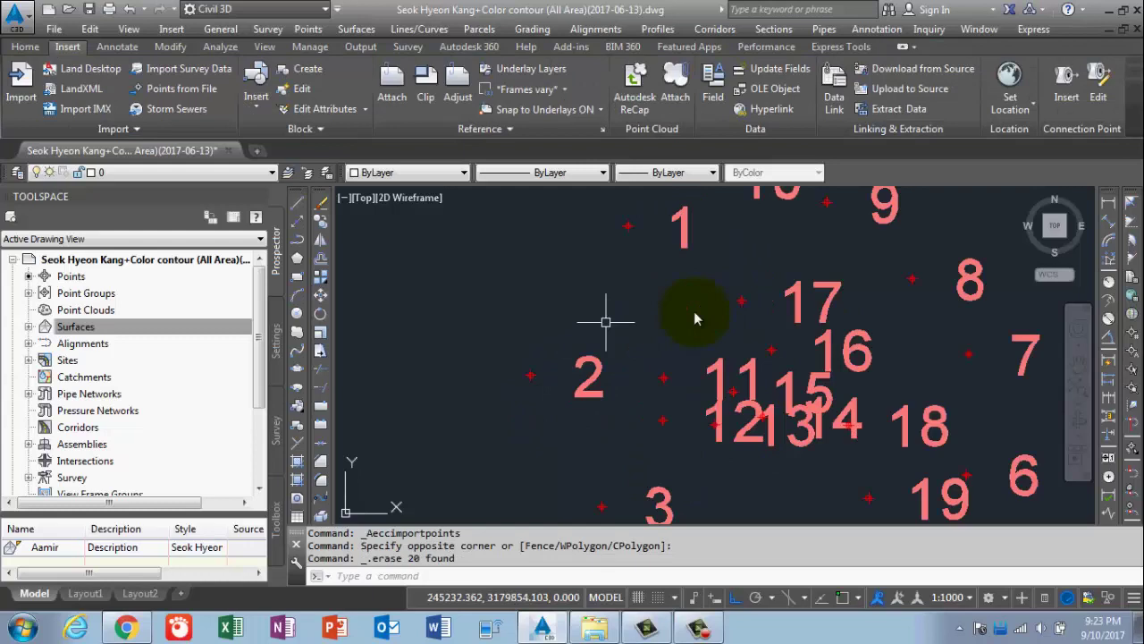
scroll(694, 312, "down", 4)
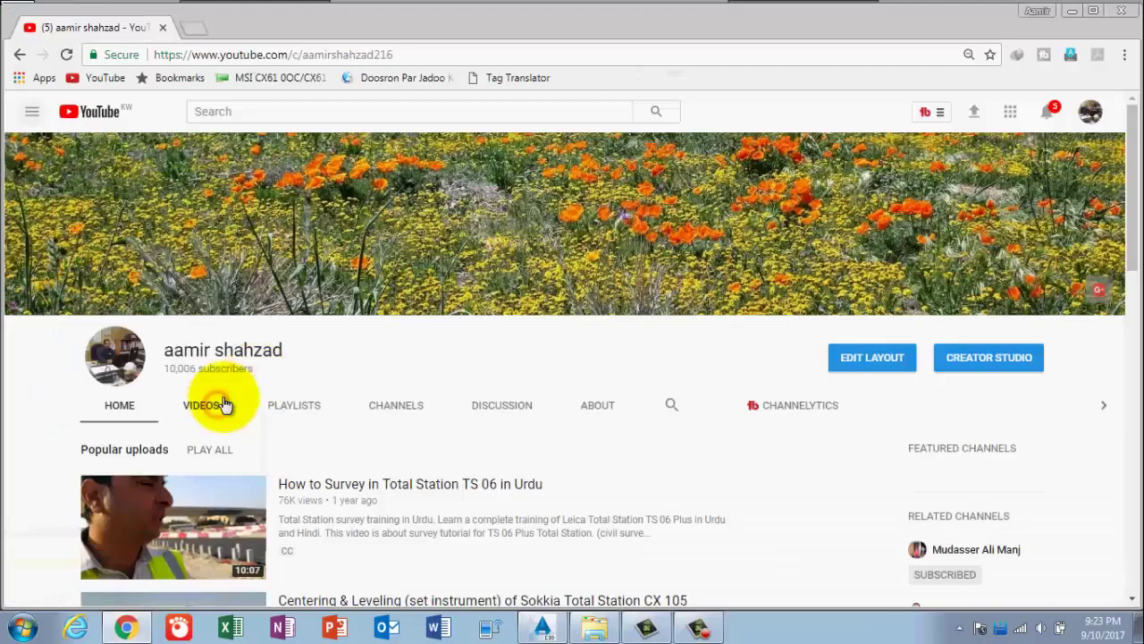
View the channel's Videos list, then minimize Chrome to return to the Civil 3D drawing.
left_click(203, 405)
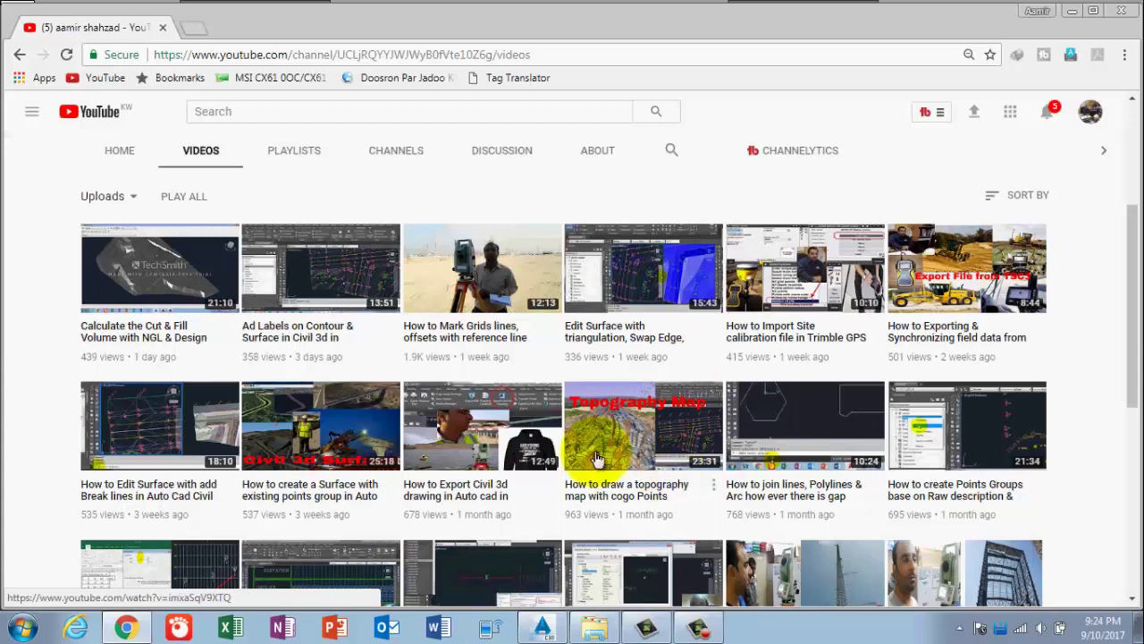
left_click(1070, 12)
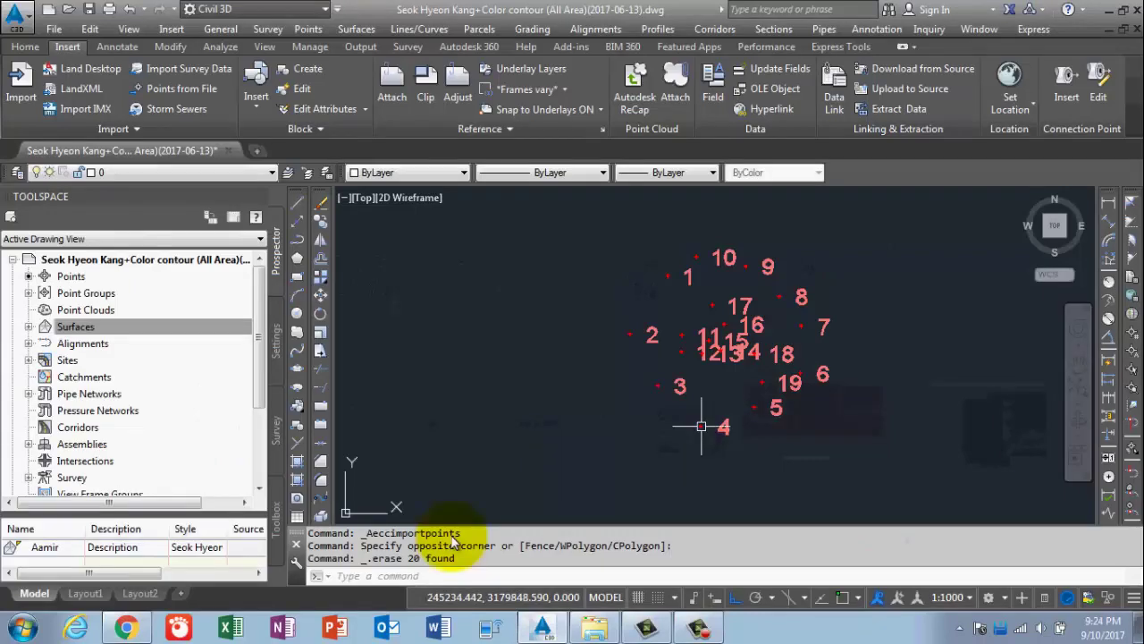
left_click(135, 629)
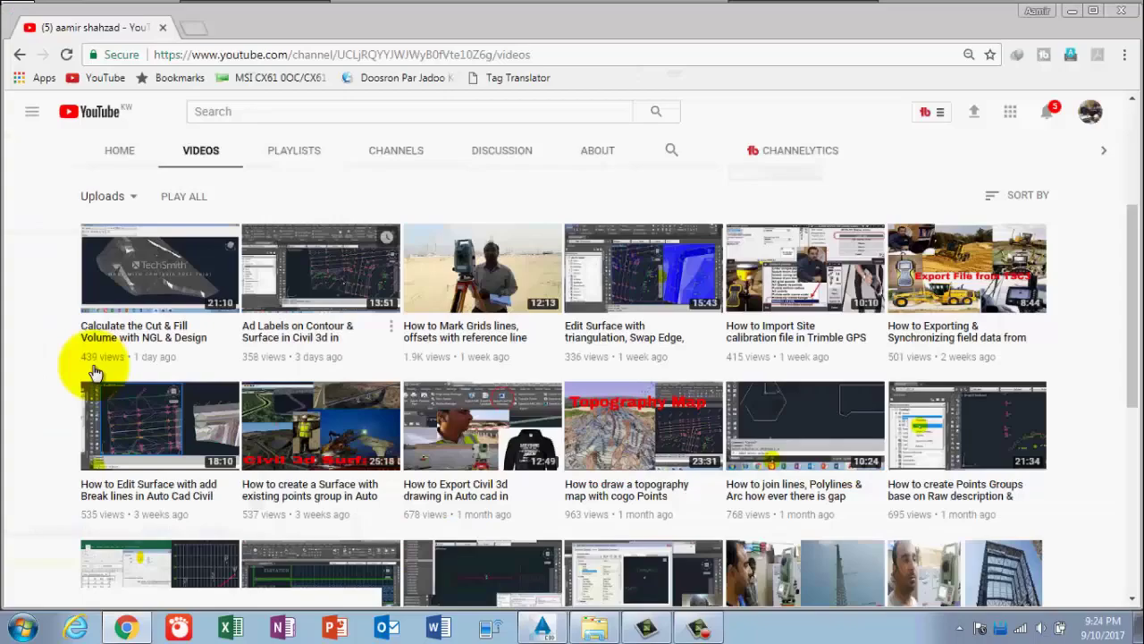
left_click(1075, 12)
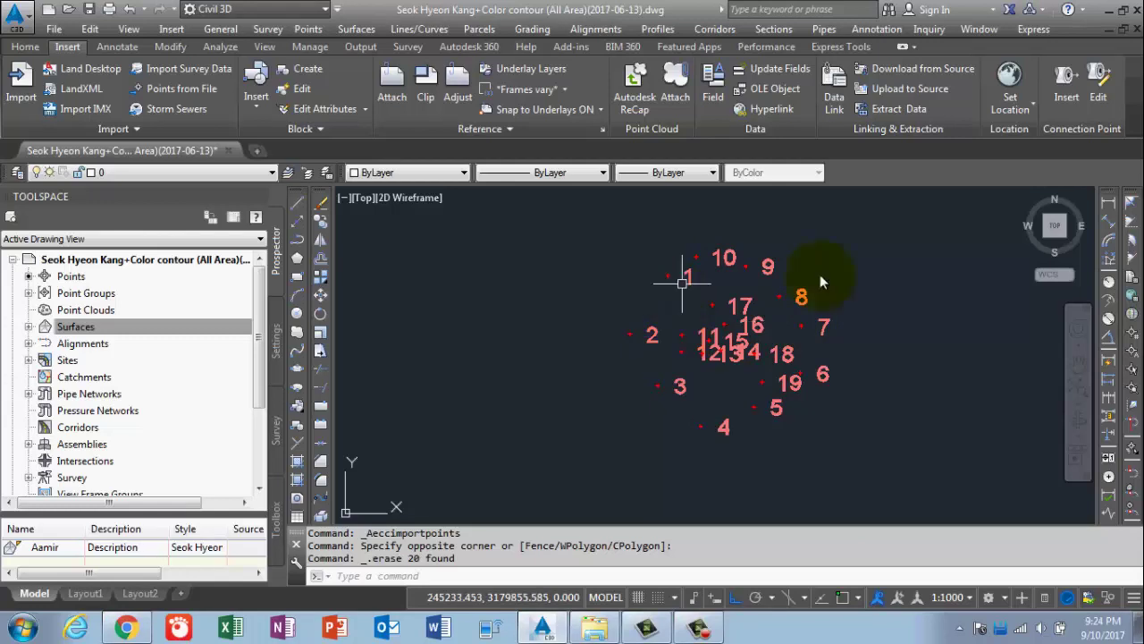
Start a new feature line on Site 1 from the Home tab's Feature Line menu.
left_click(24, 47)
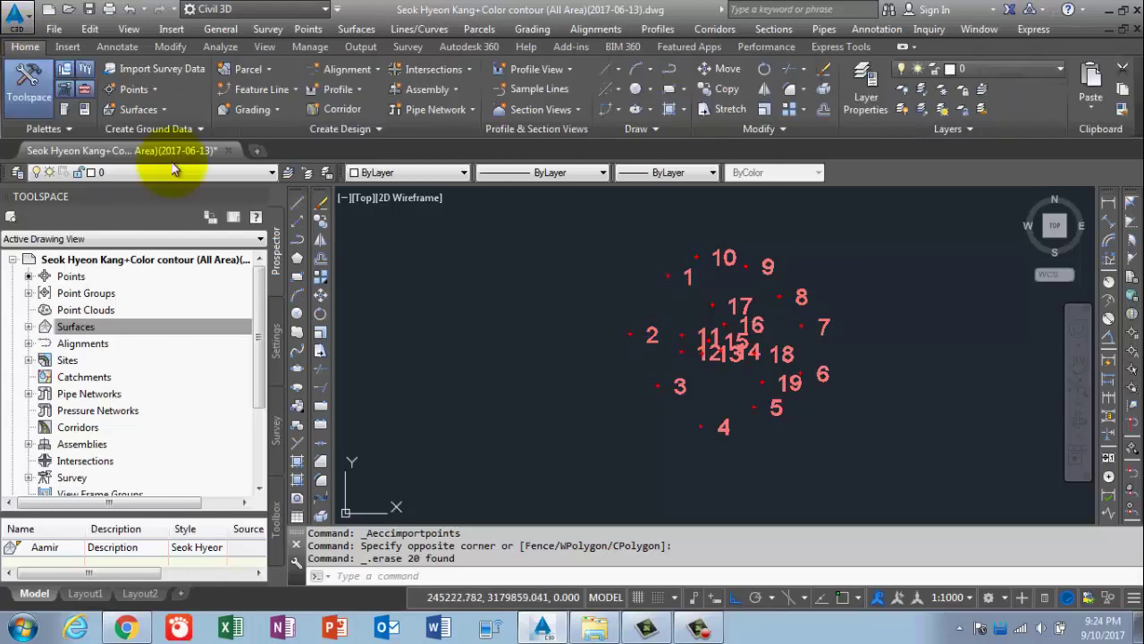
left_click(297, 90)
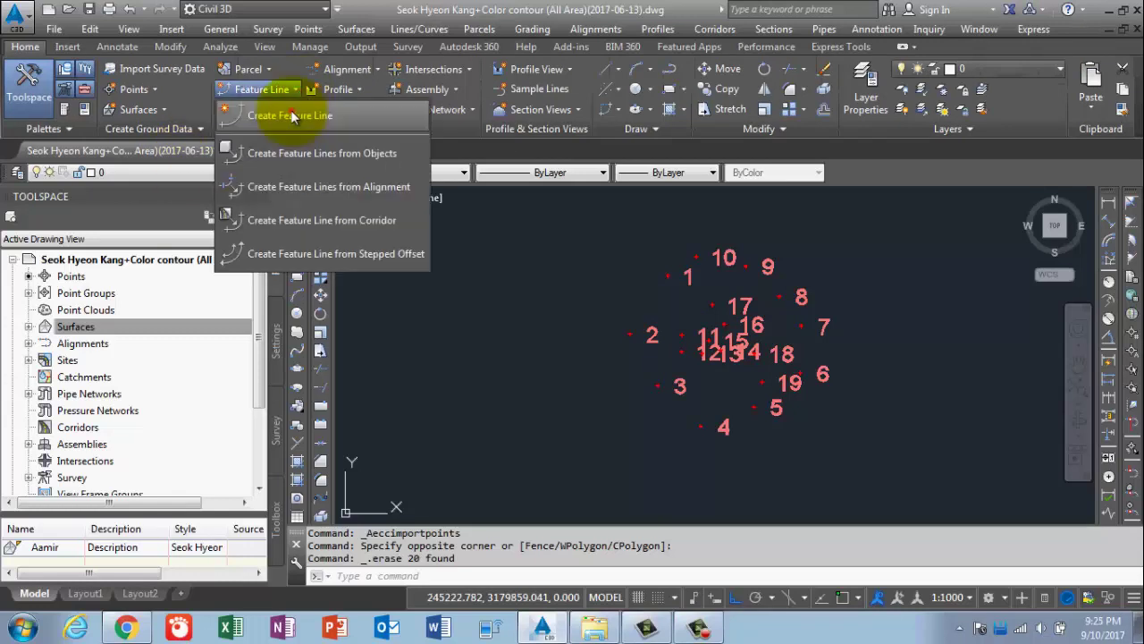
left_click(293, 116)
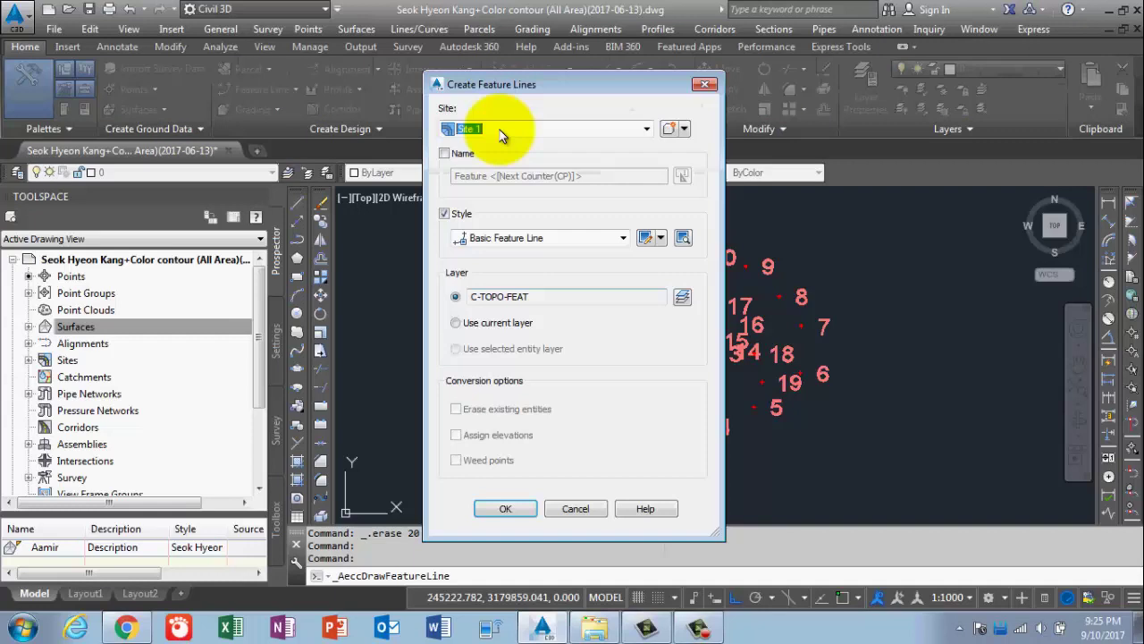
left_click(516, 508)
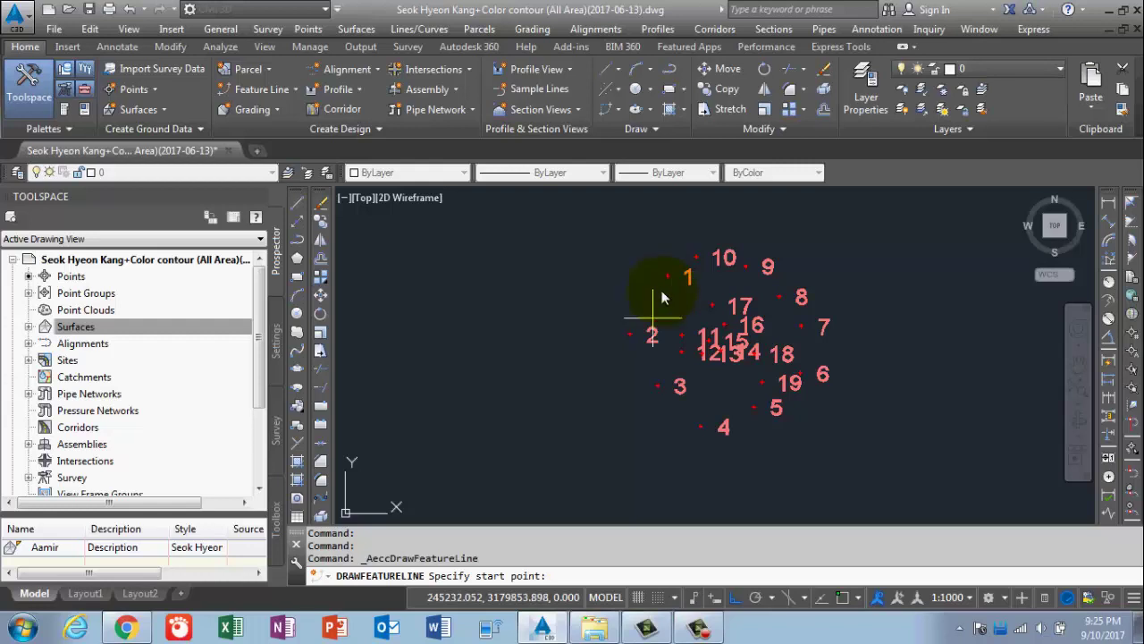
Snap the feature line's start to point 1's node and accept elevation 7.495.
scroll(663, 297, "up", 2)
scroll(655, 280, "up", 2)
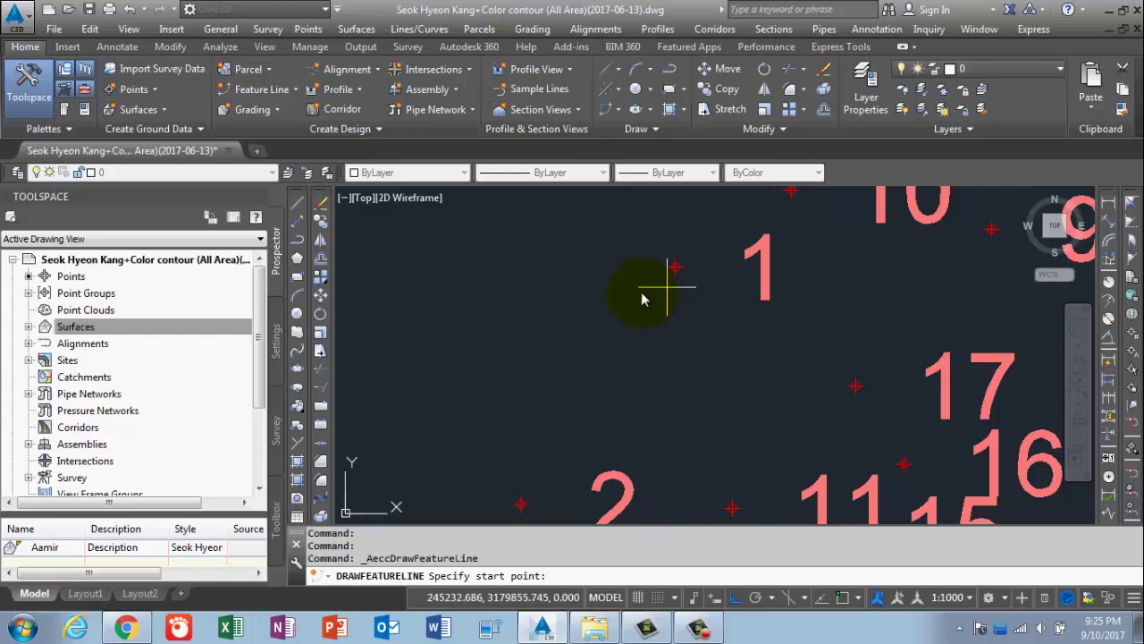
left_click(641, 295)
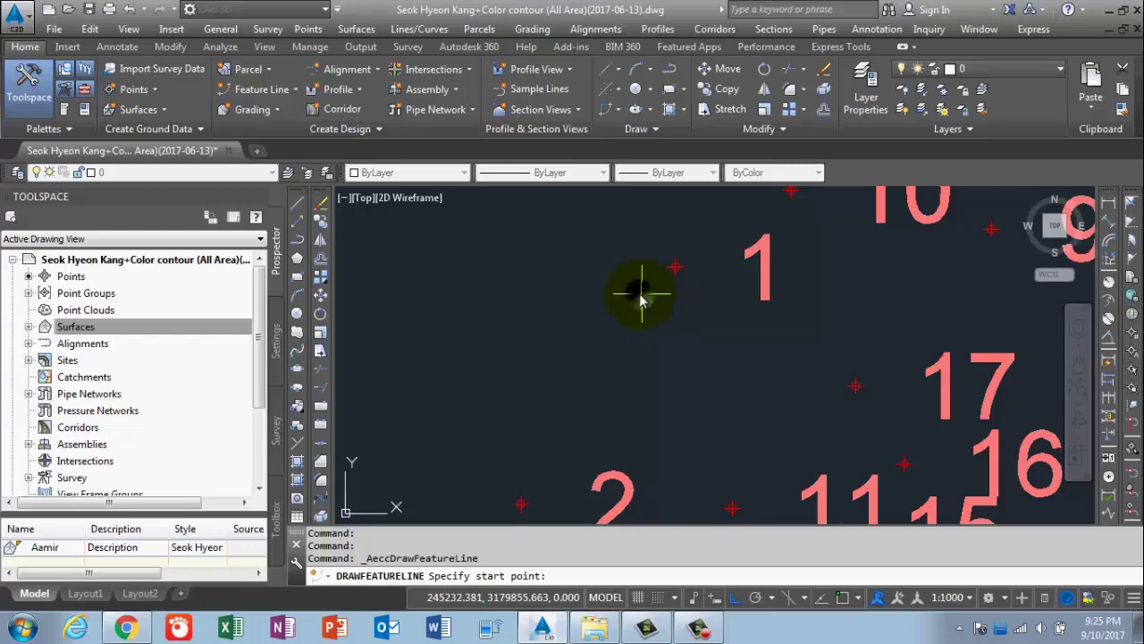
right_click(641, 297, "shift")
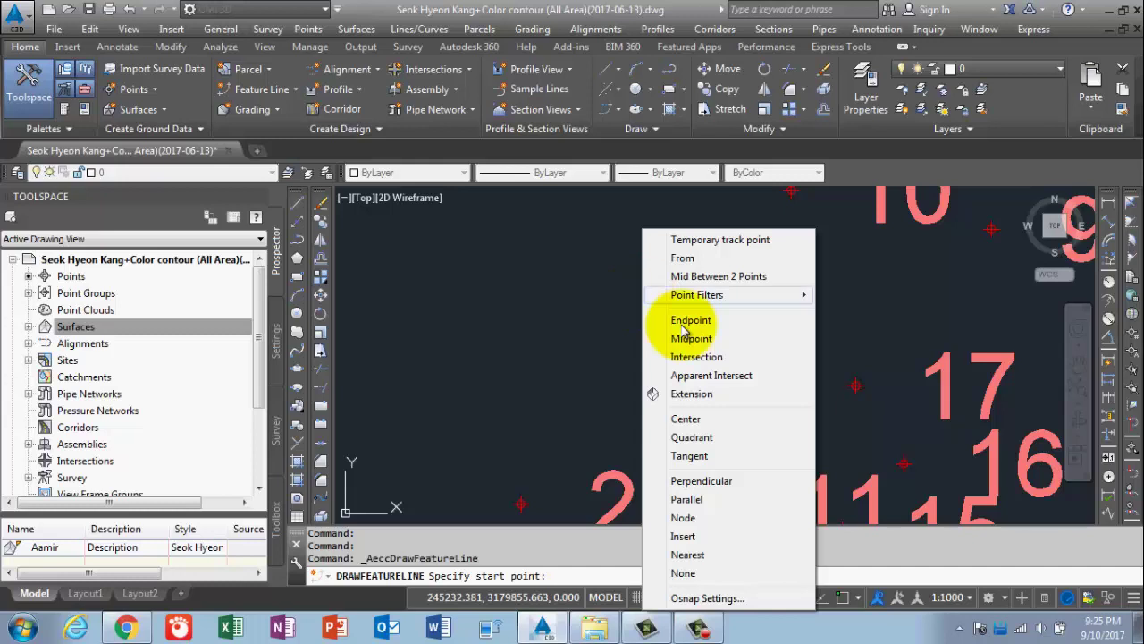
left_click(708, 420)
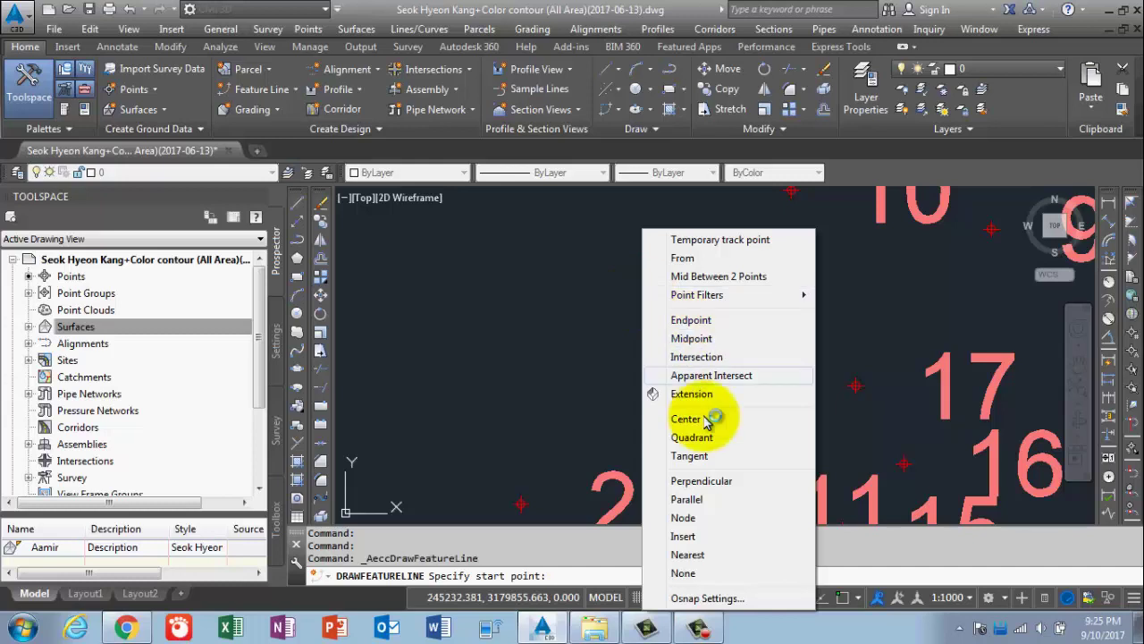
left_click(684, 517)
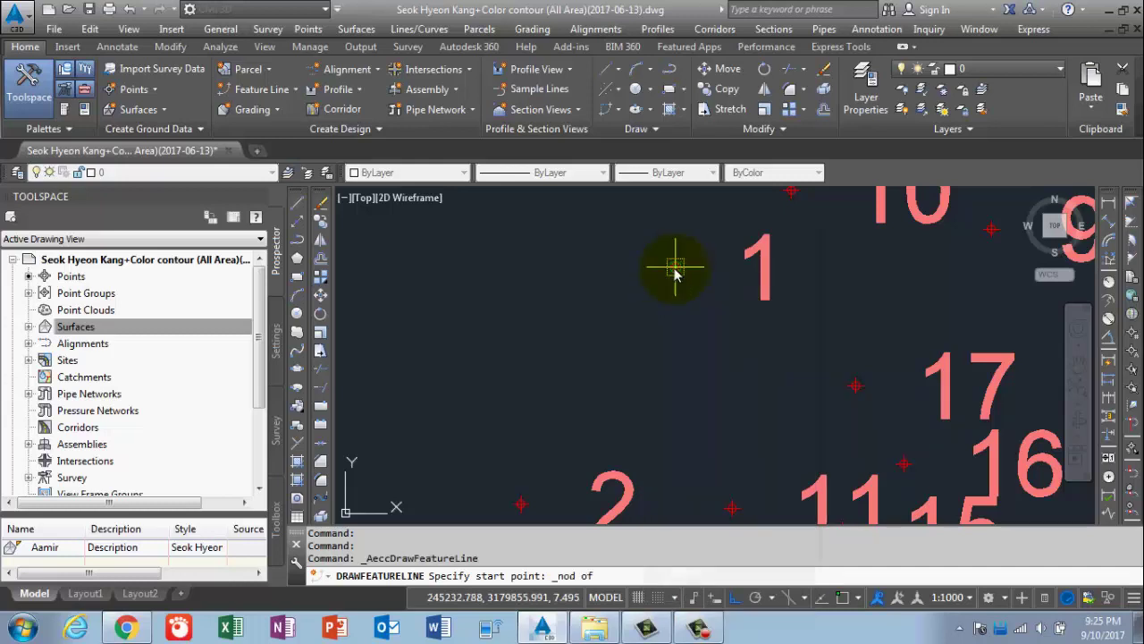
left_click(675, 274)
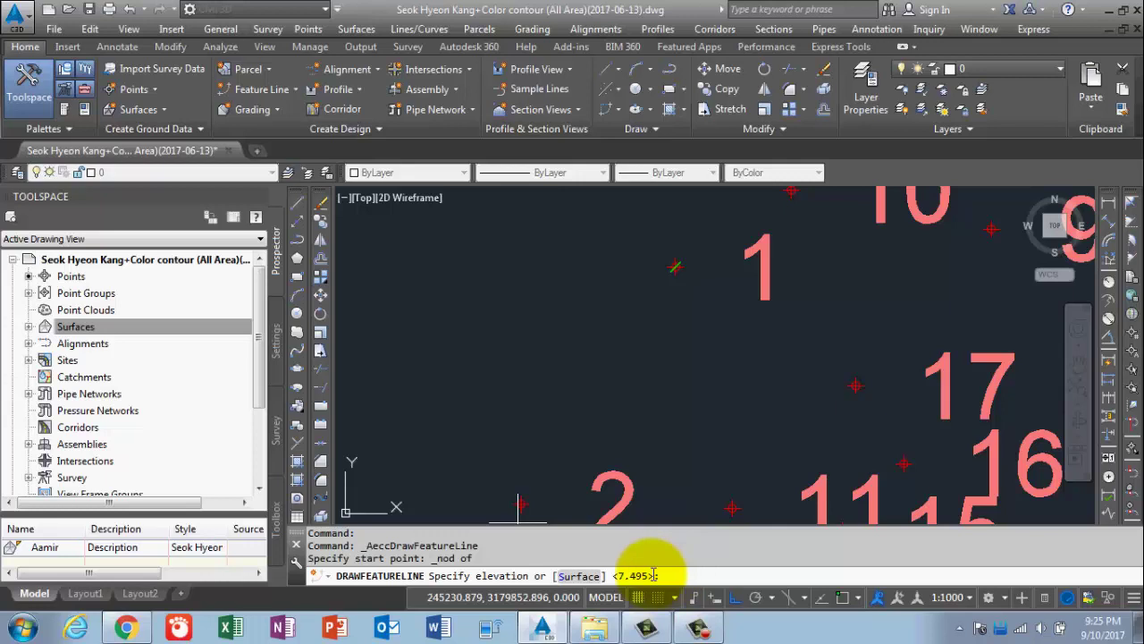
key("Return")
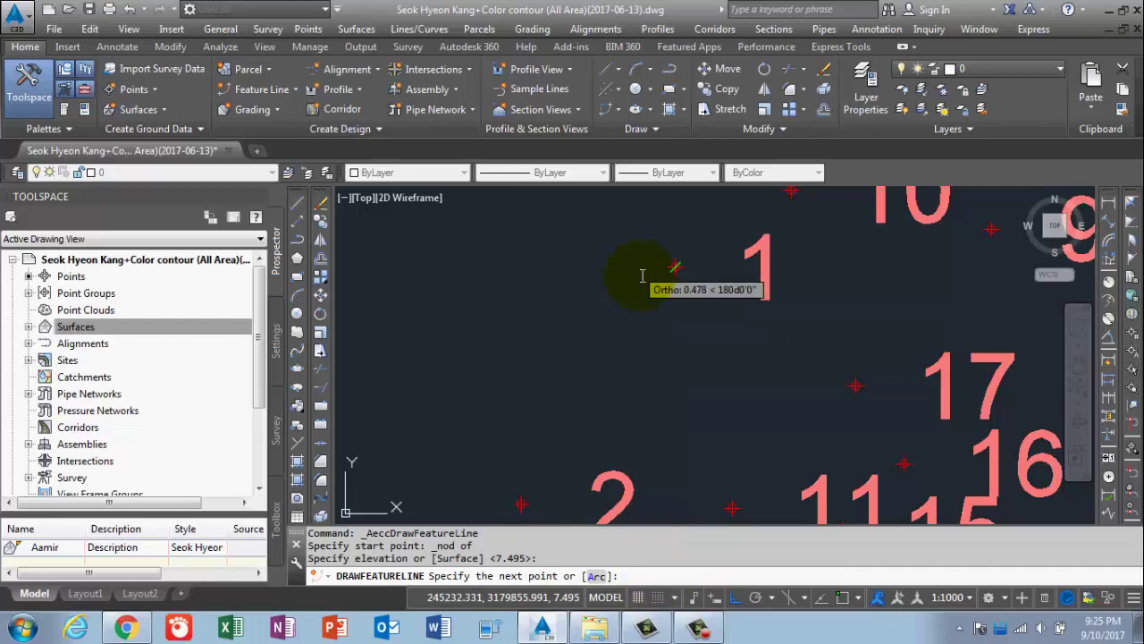
scroll(640, 290, "down", 3)
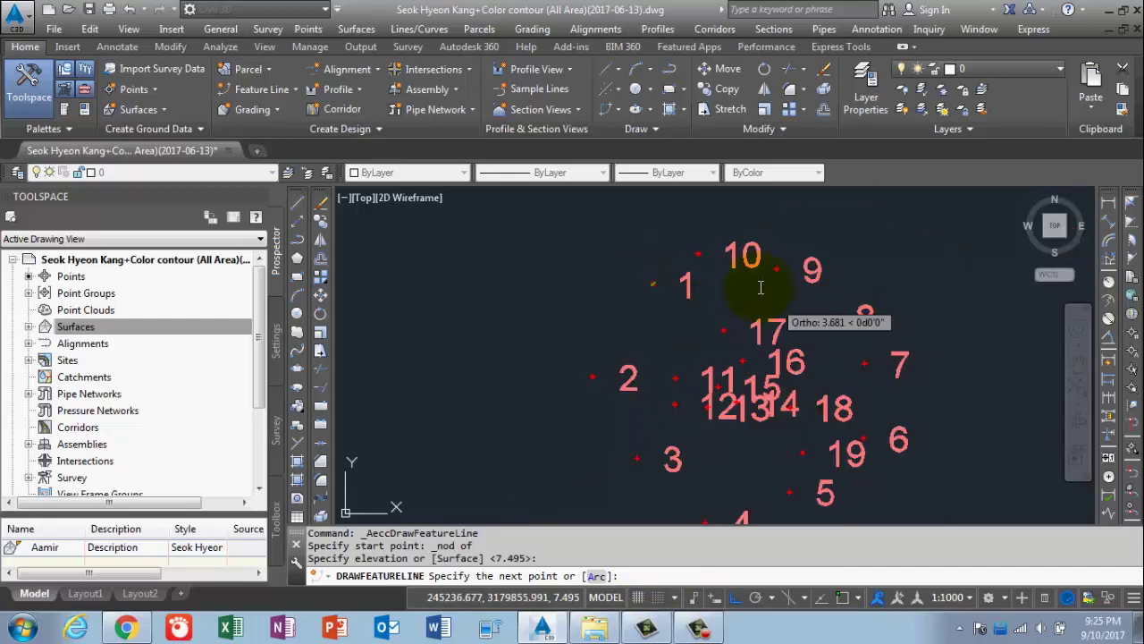
Extend the feature line through points 2-10 by point number, accepting each default grade.
left_click(1133, 332)
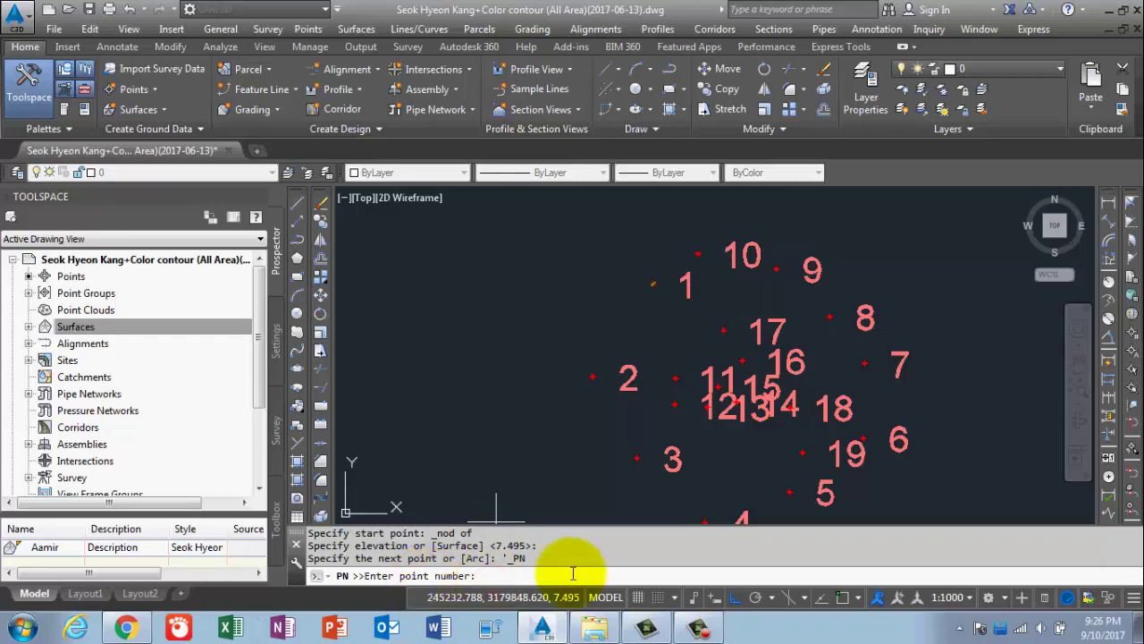
type("2-10")
key("Return")
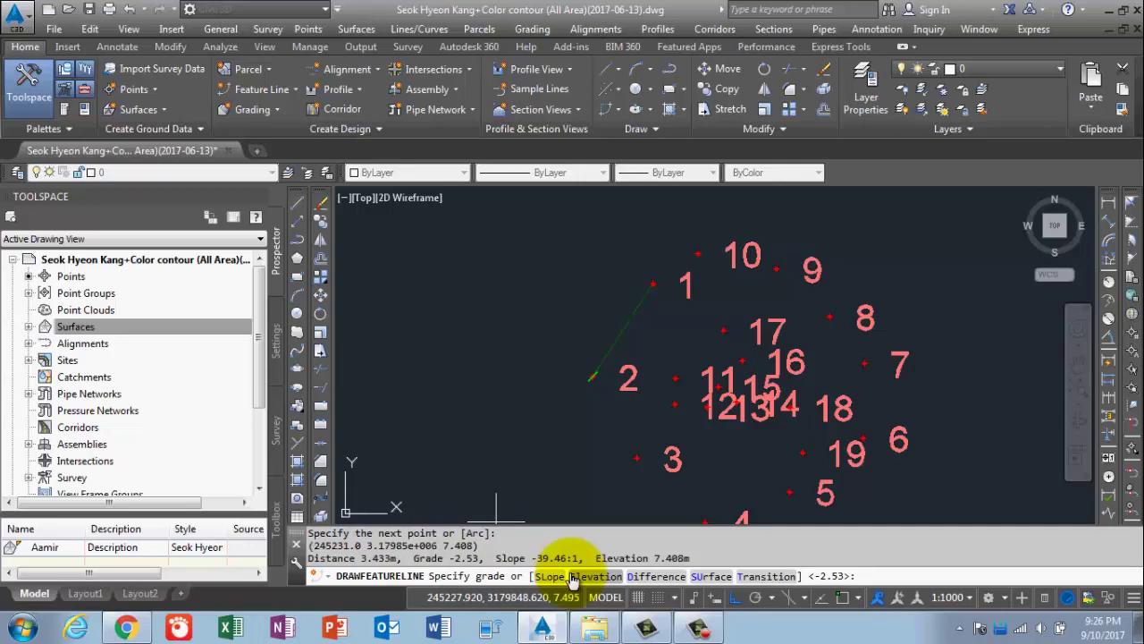
key("Return")
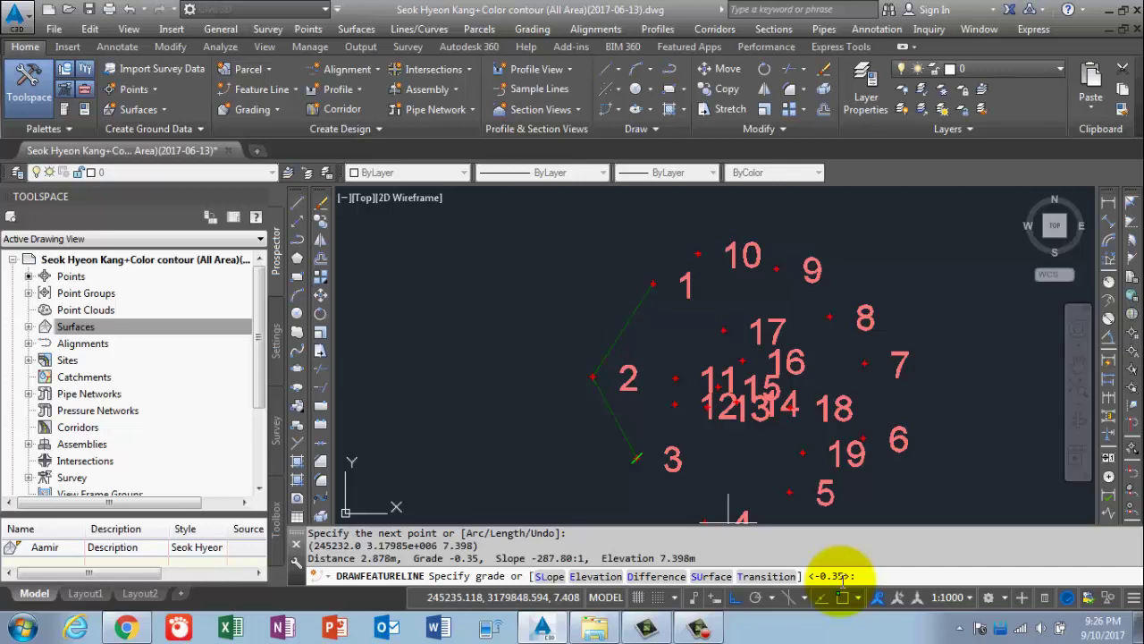
key("Return")
type("4")
key("Return")
key("Return")
type("5")
key("Return")
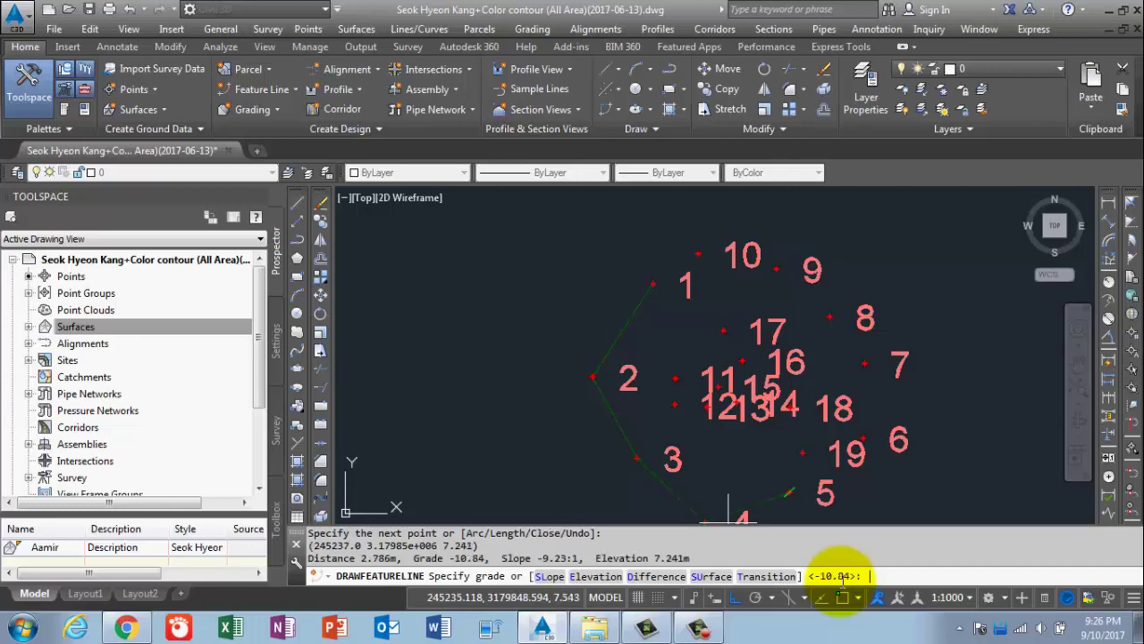
key("Return")
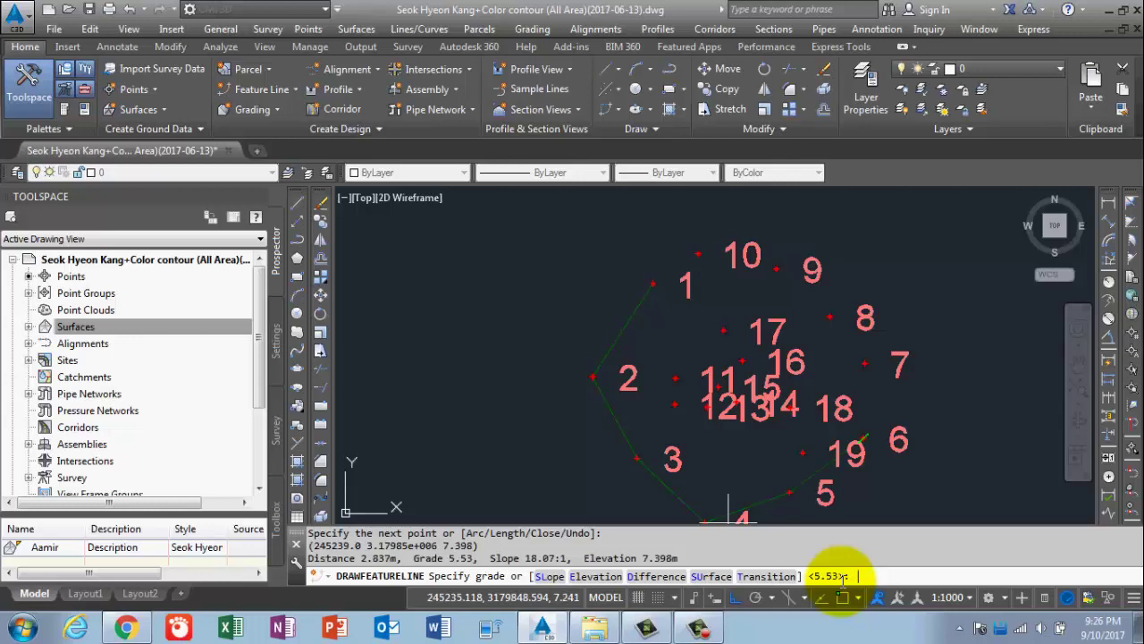
key("Return")
key("Return")
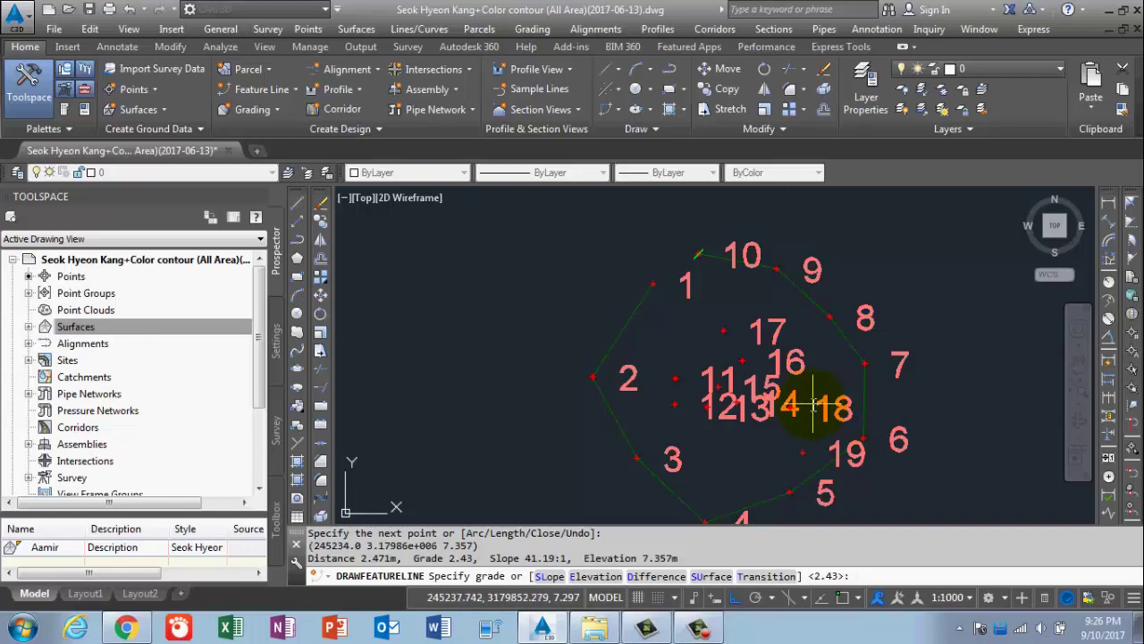
key("Return")
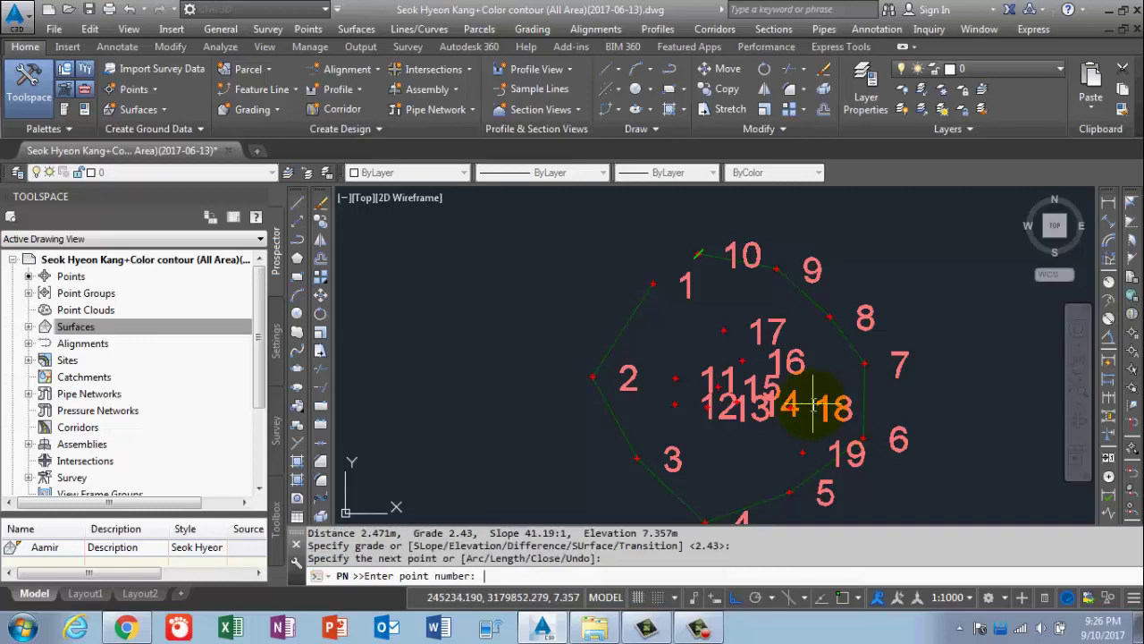
key("Return")
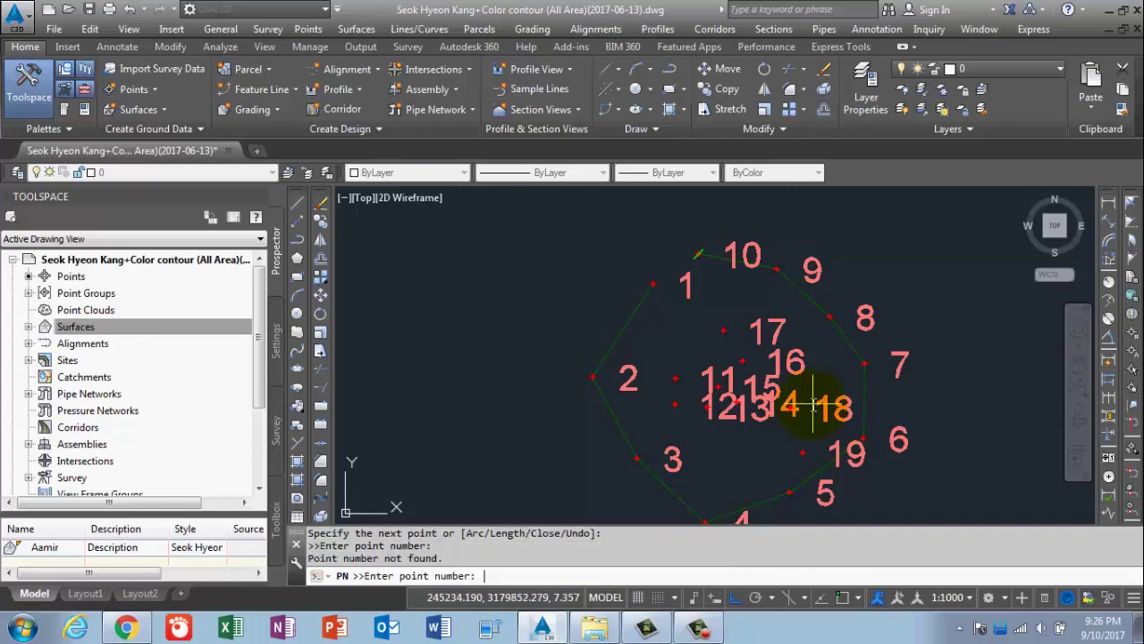
key("Return")
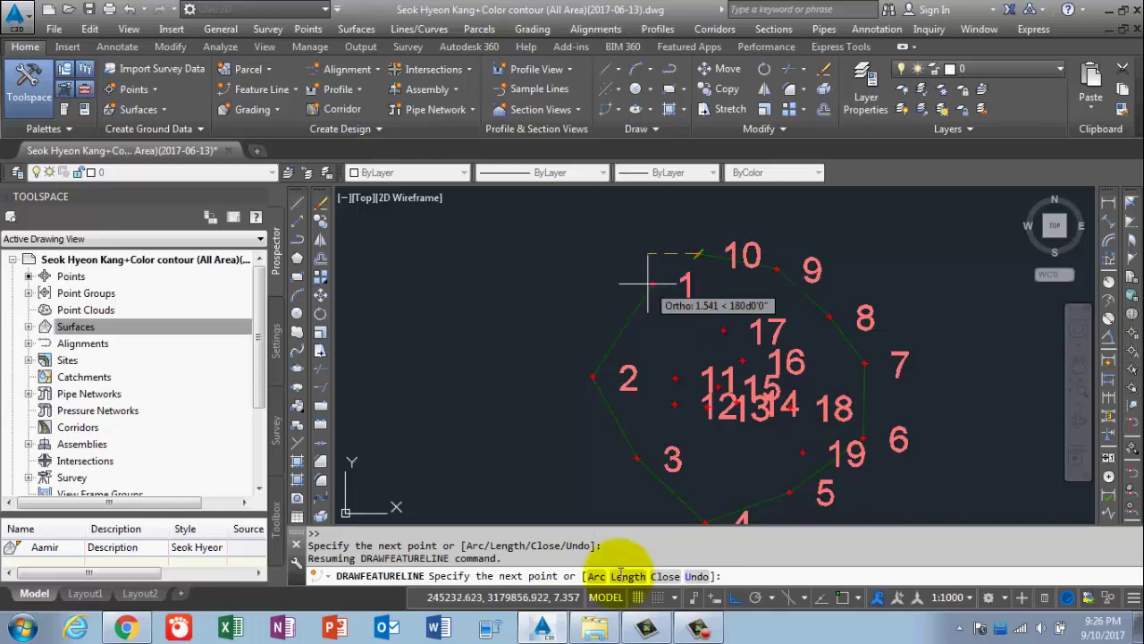
Close the feature line back to point 1 with the C option.
left_click(664, 577)
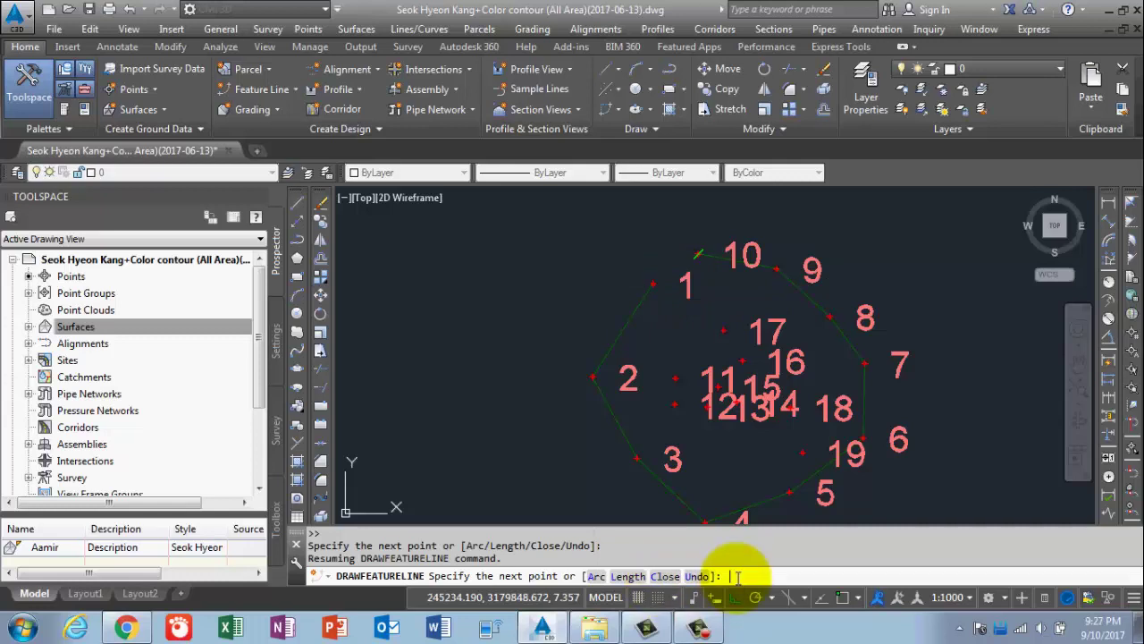
type("c")
key("Return")
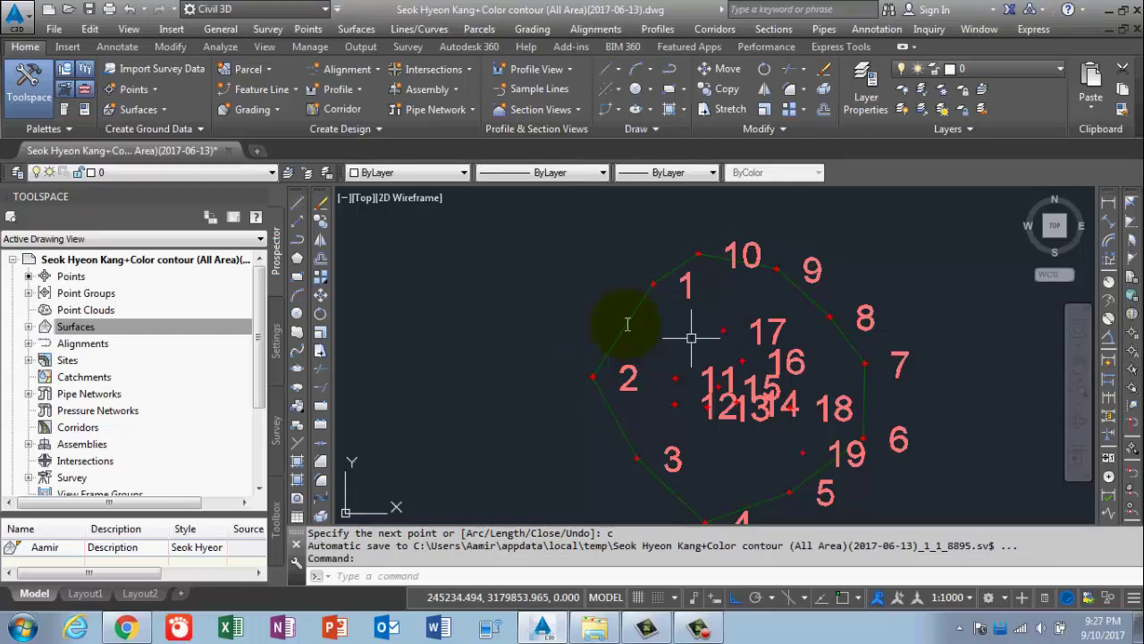
left_click(34, 327)
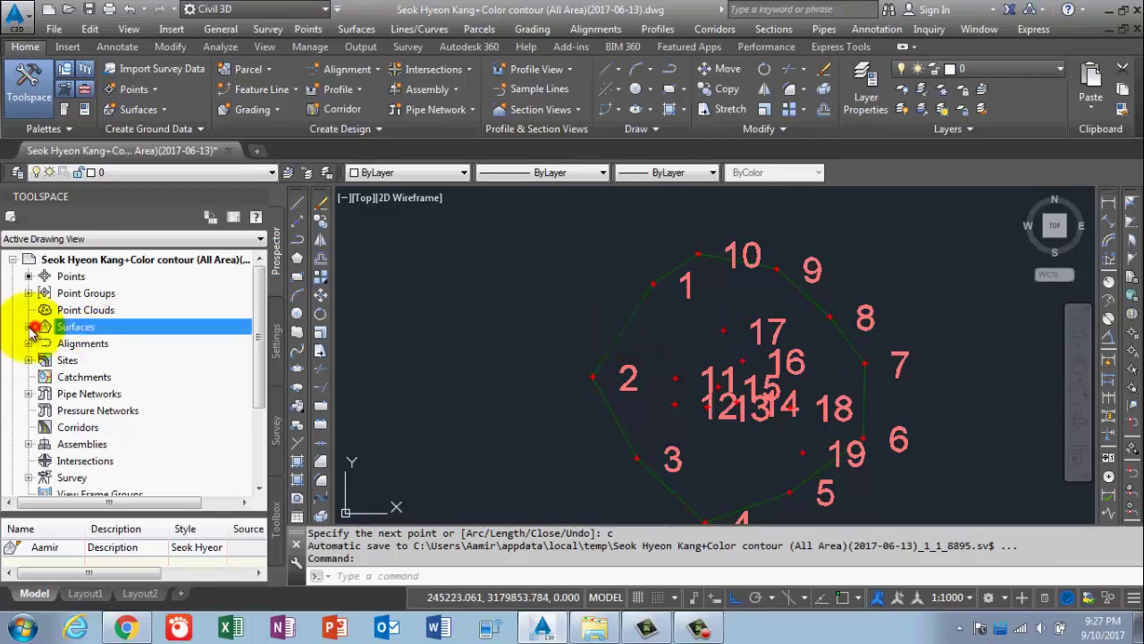
left_click(29, 327)
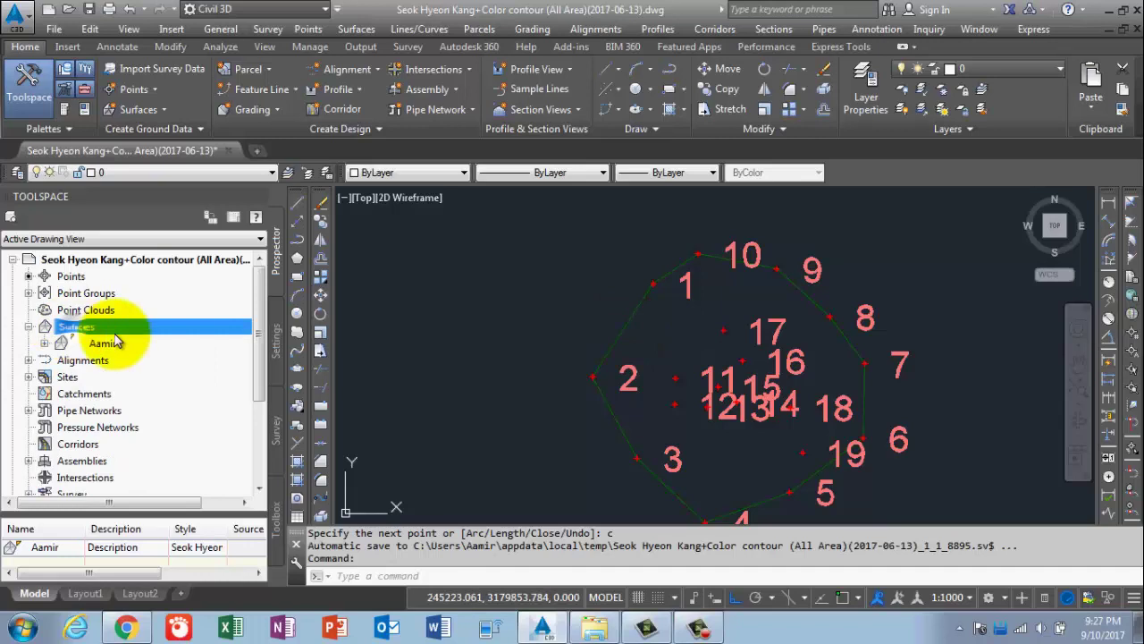
right_click(98, 329)
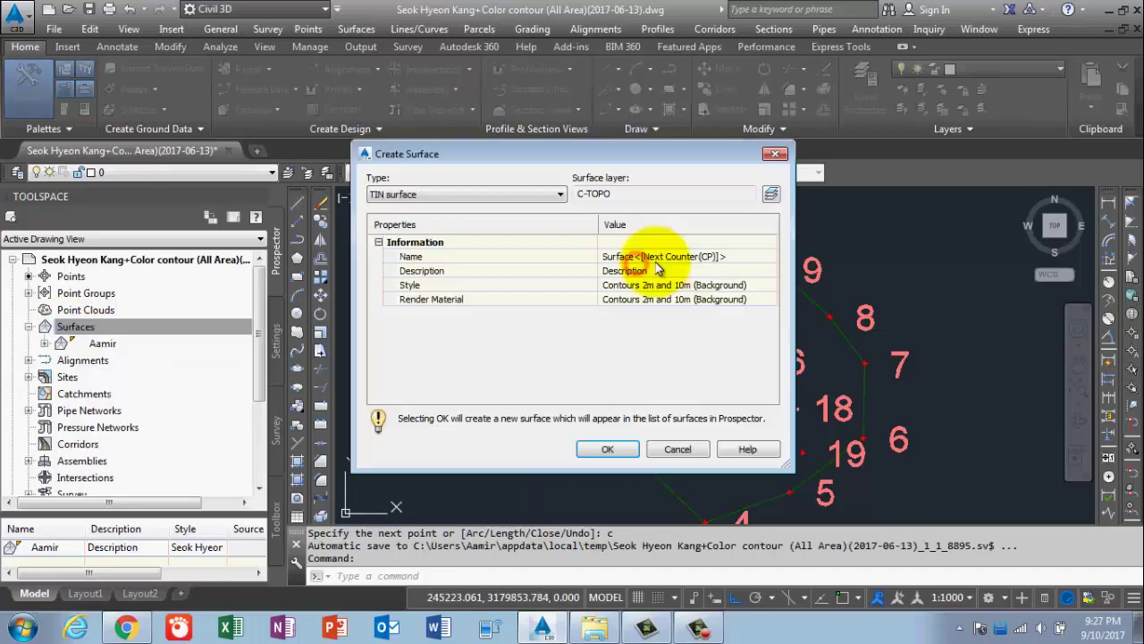
left_click(657, 270)
left_click(675, 257)
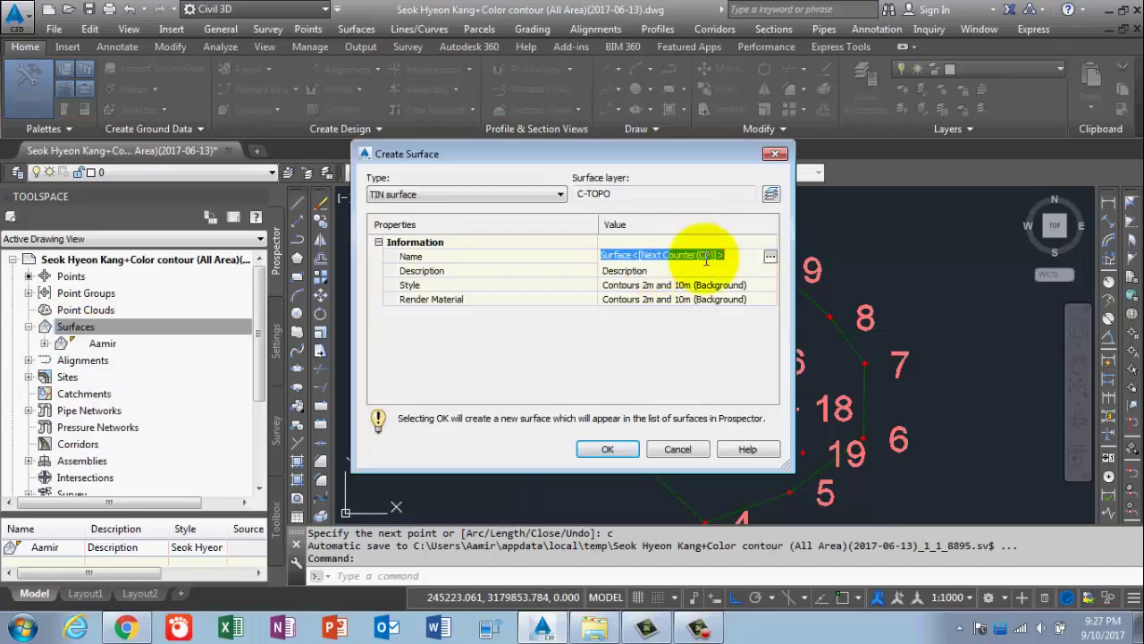
type("B")
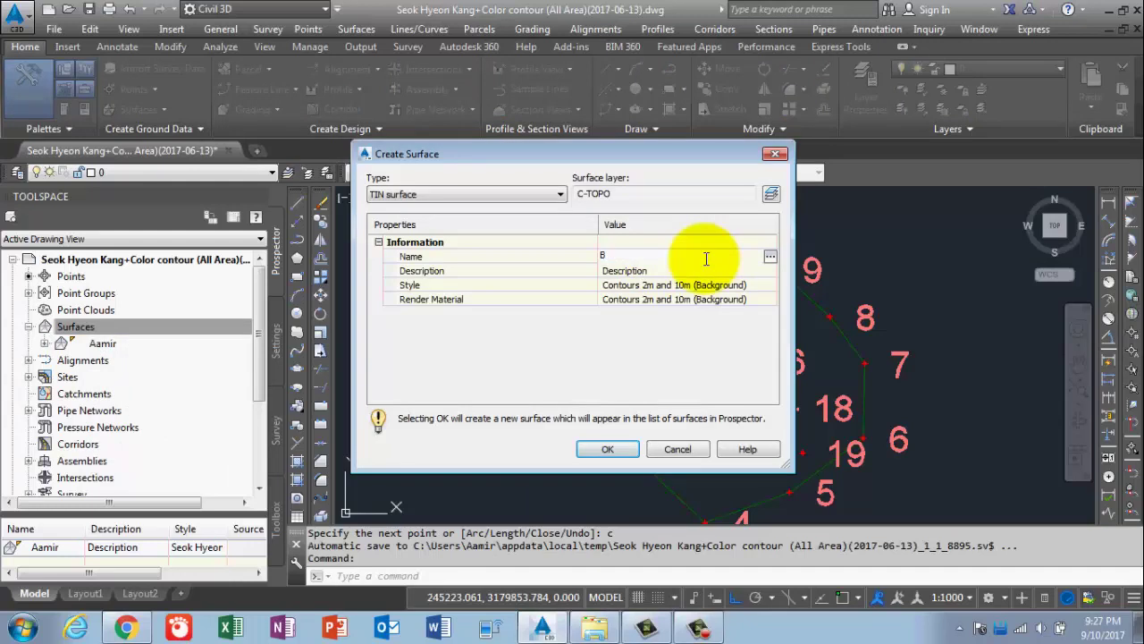
type("ase Surface")
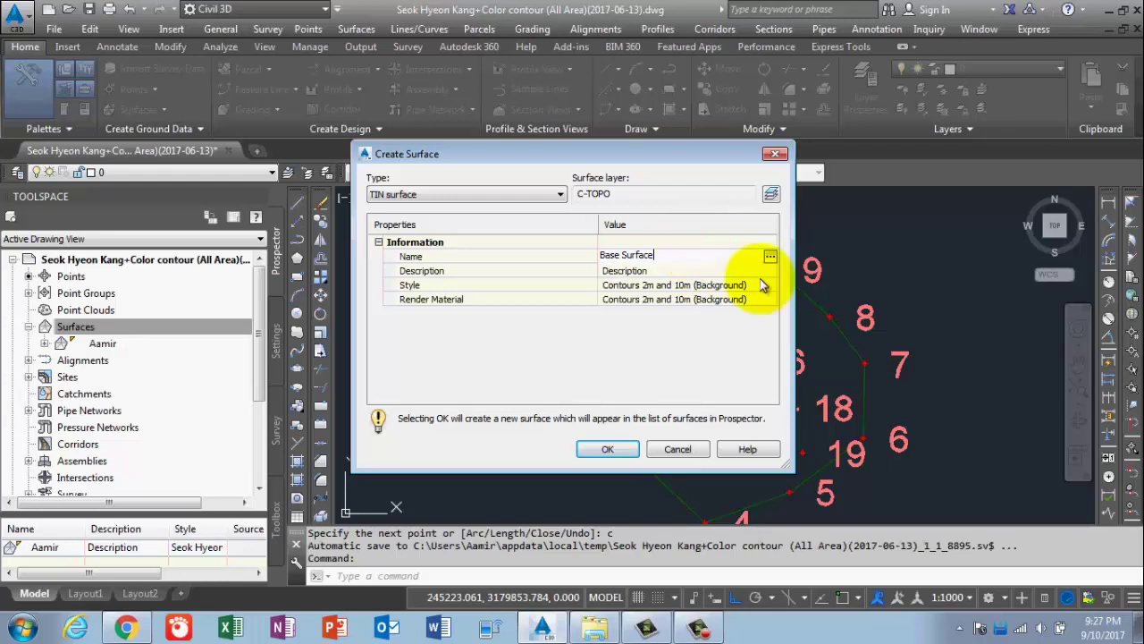
left_click(743, 286)
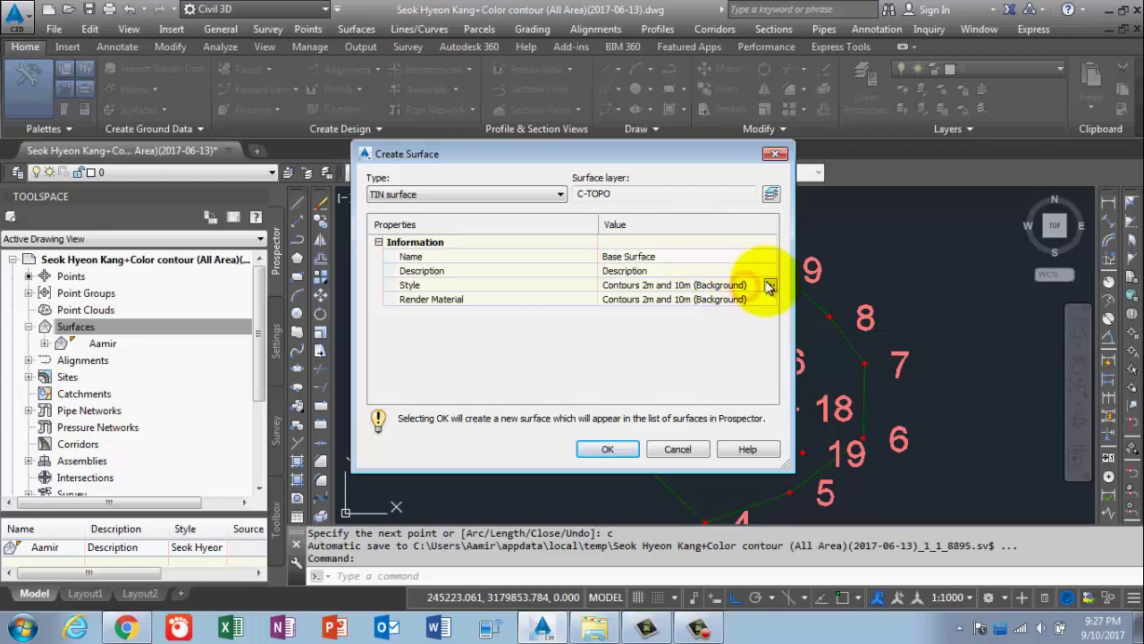
left_click(769, 285)
left_click(605, 256)
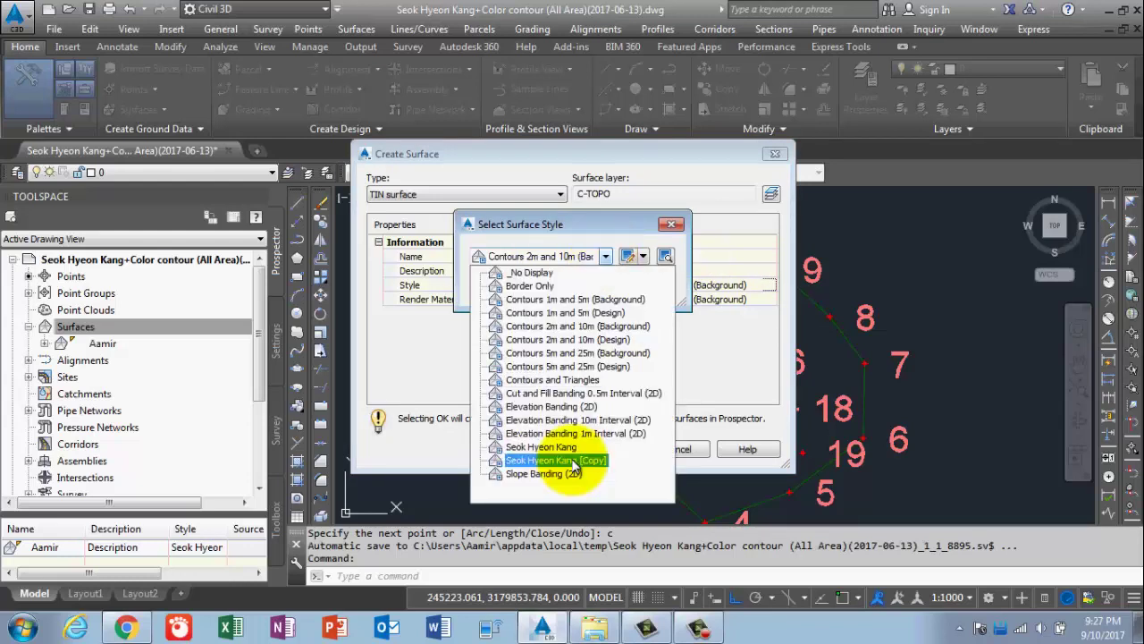
left_click(575, 461)
left_click(498, 291)
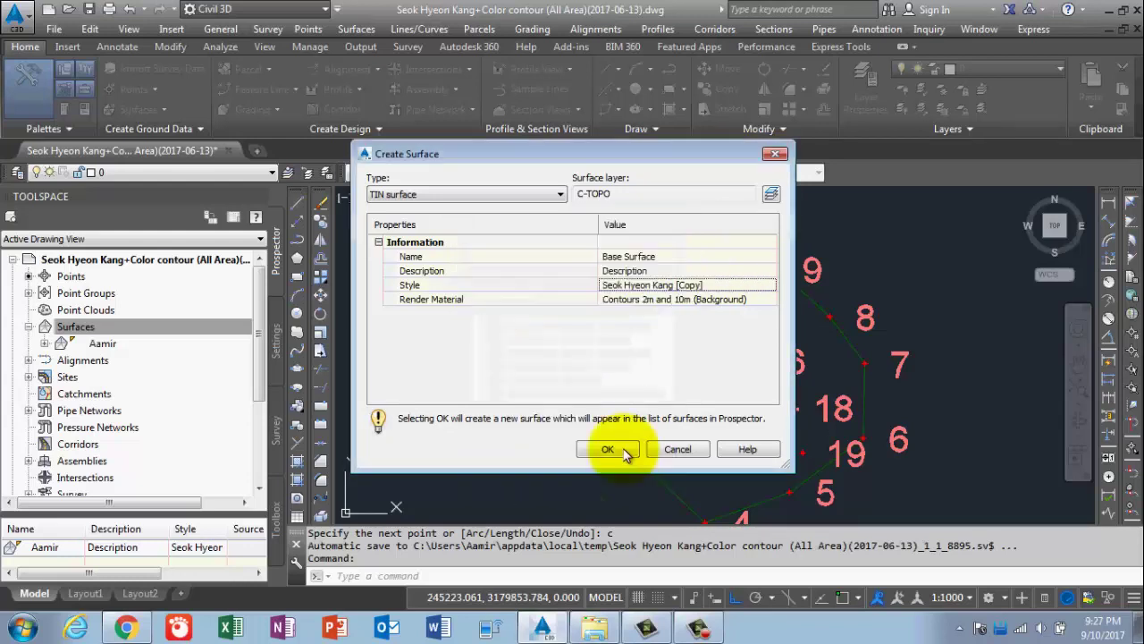
left_click(621, 450)
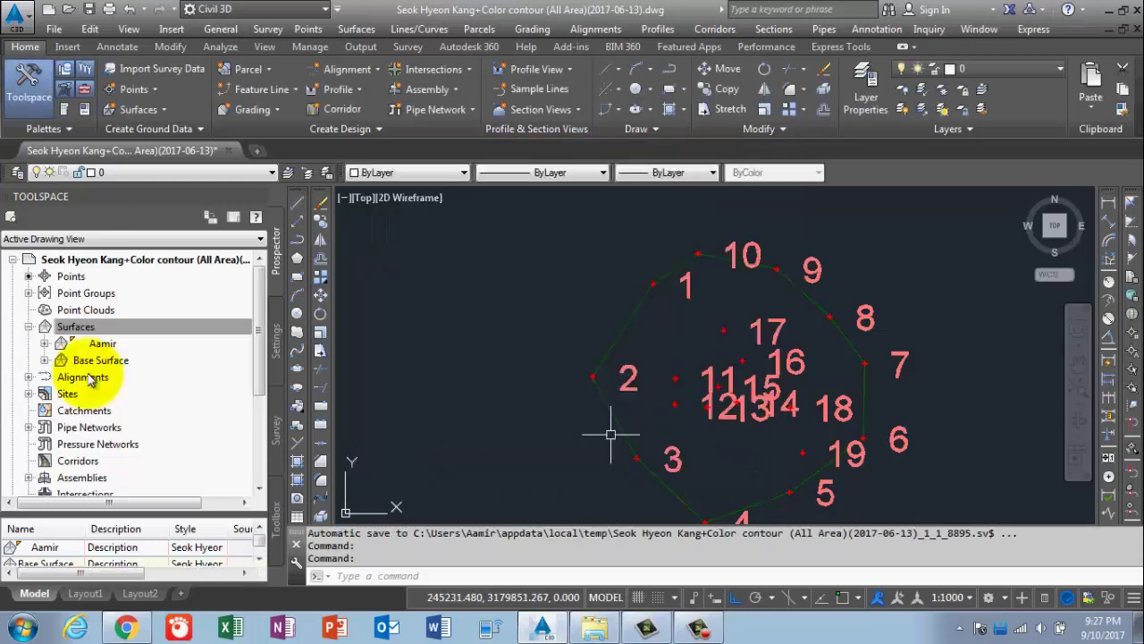
left_click(45, 360)
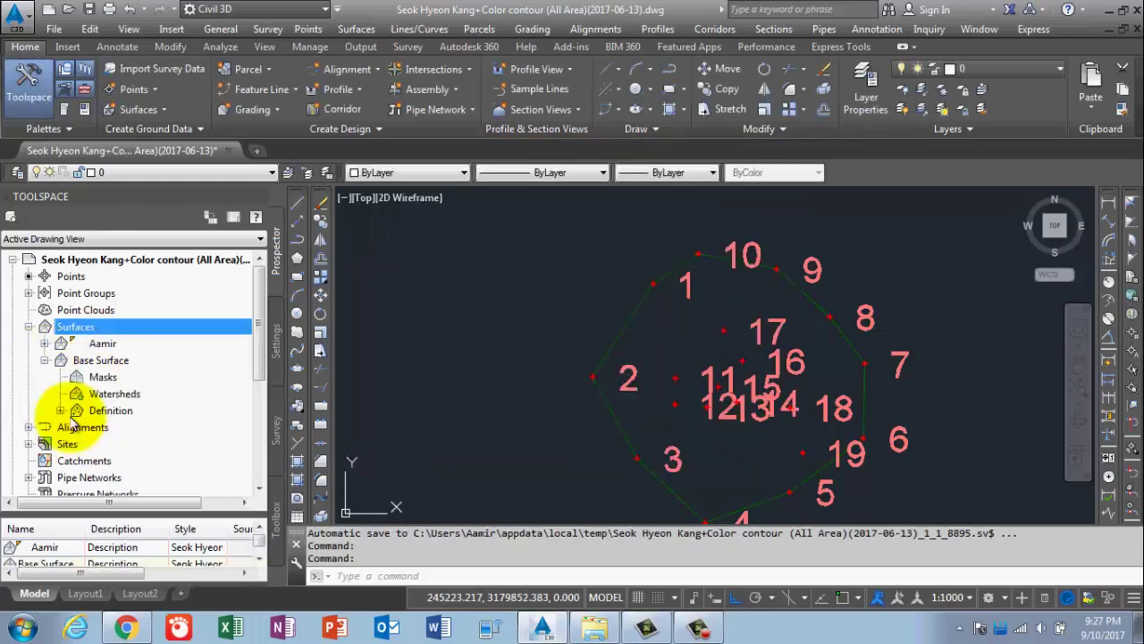
left_click(44, 360)
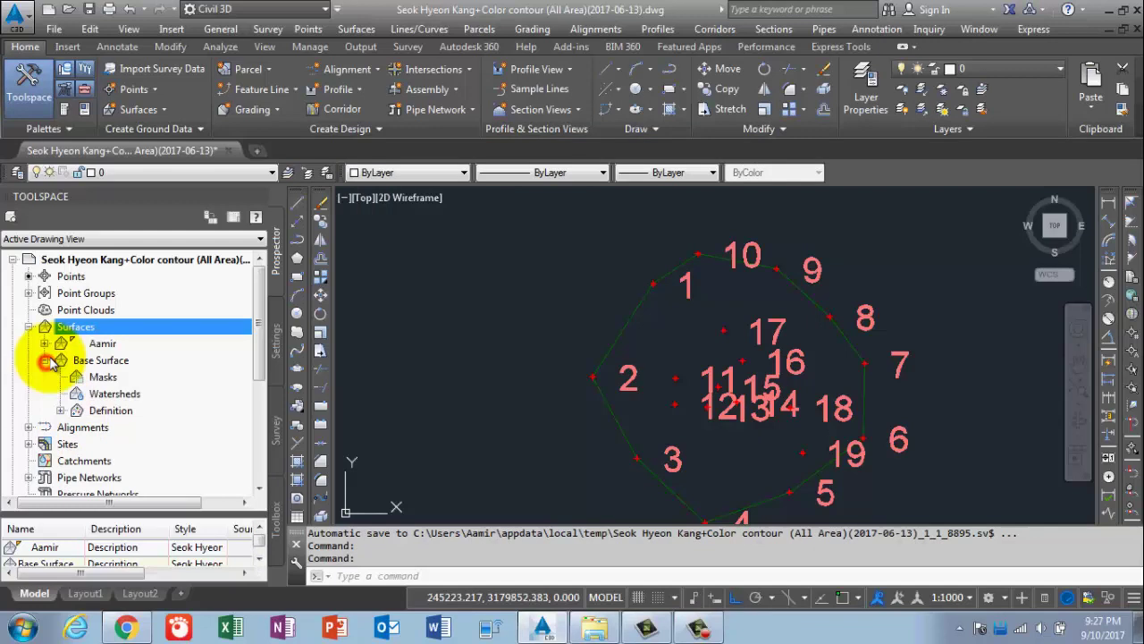
right_click(106, 329)
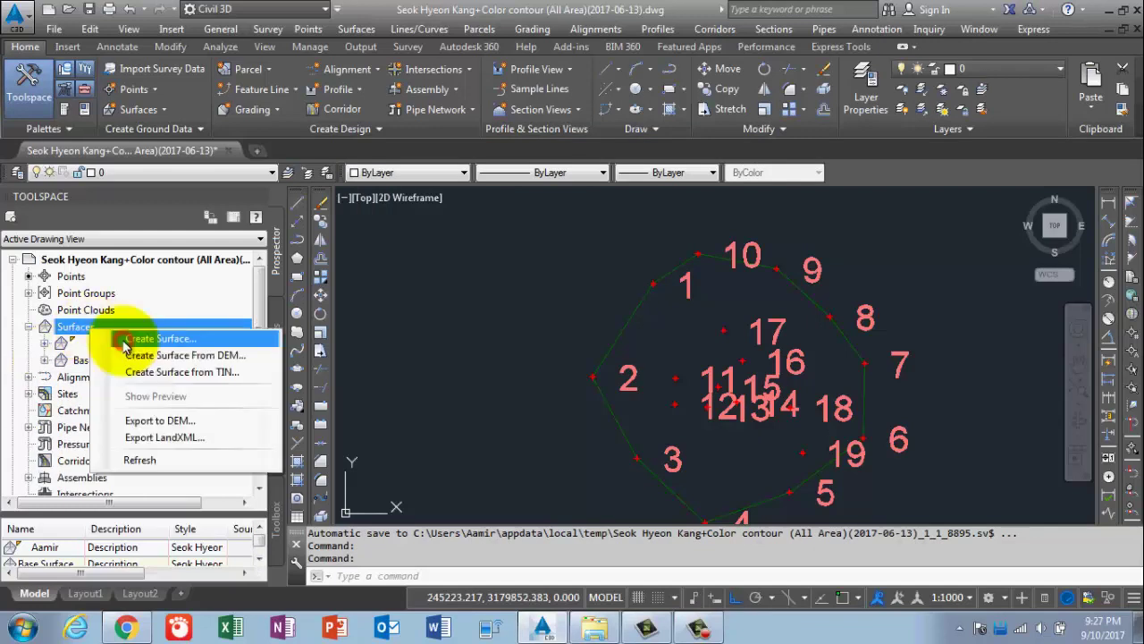
left_click(126, 340)
left_click(642, 254)
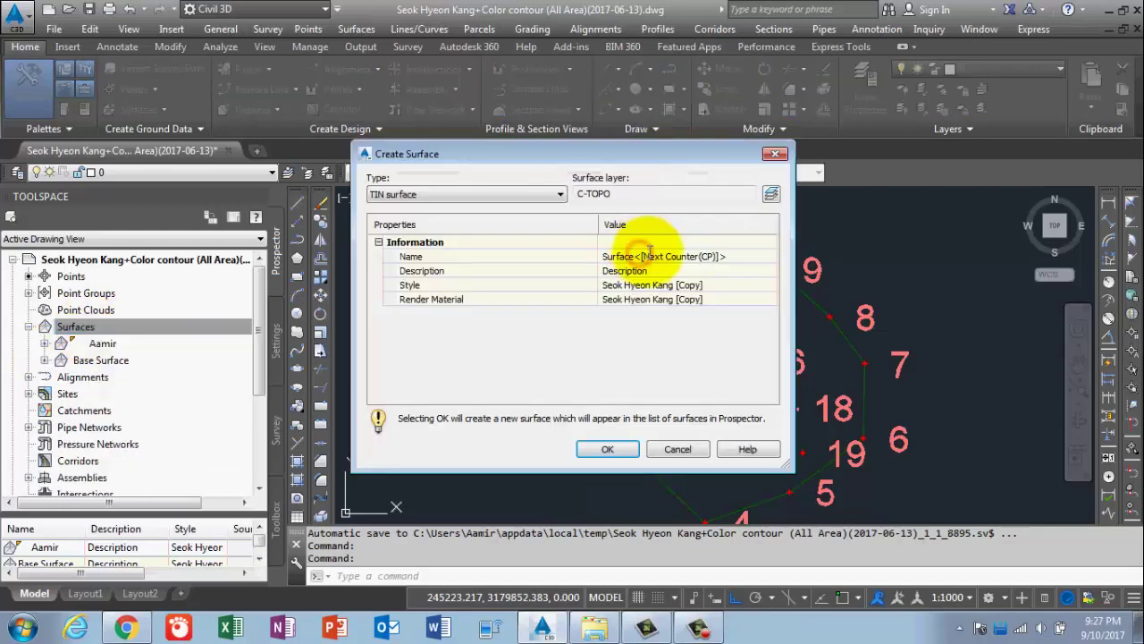
left_click(650, 252)
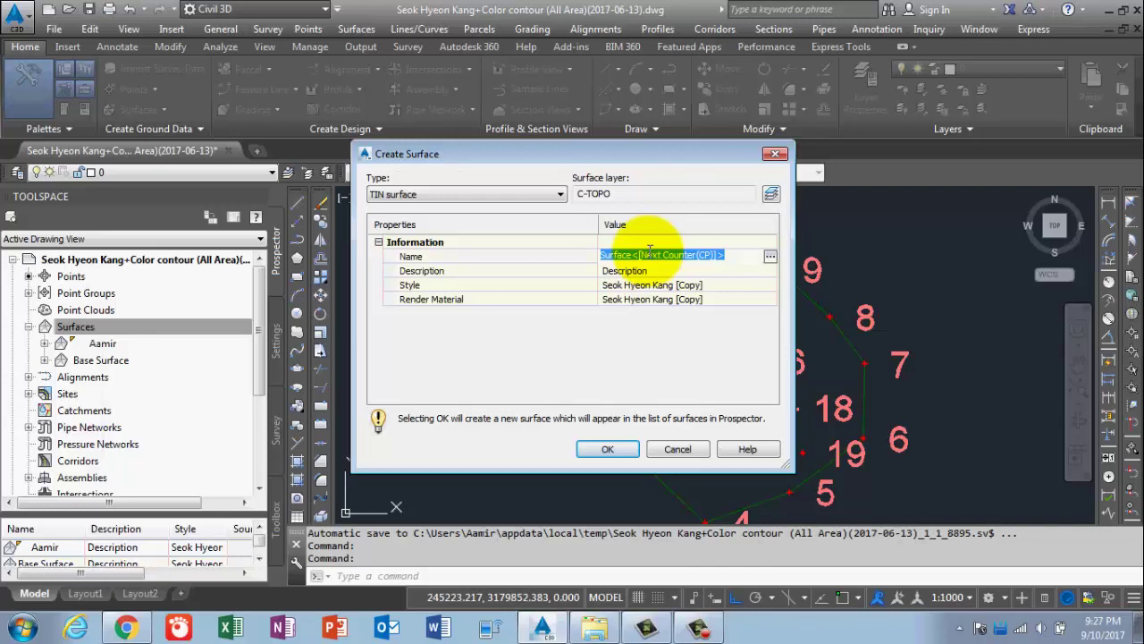
type("Top S")
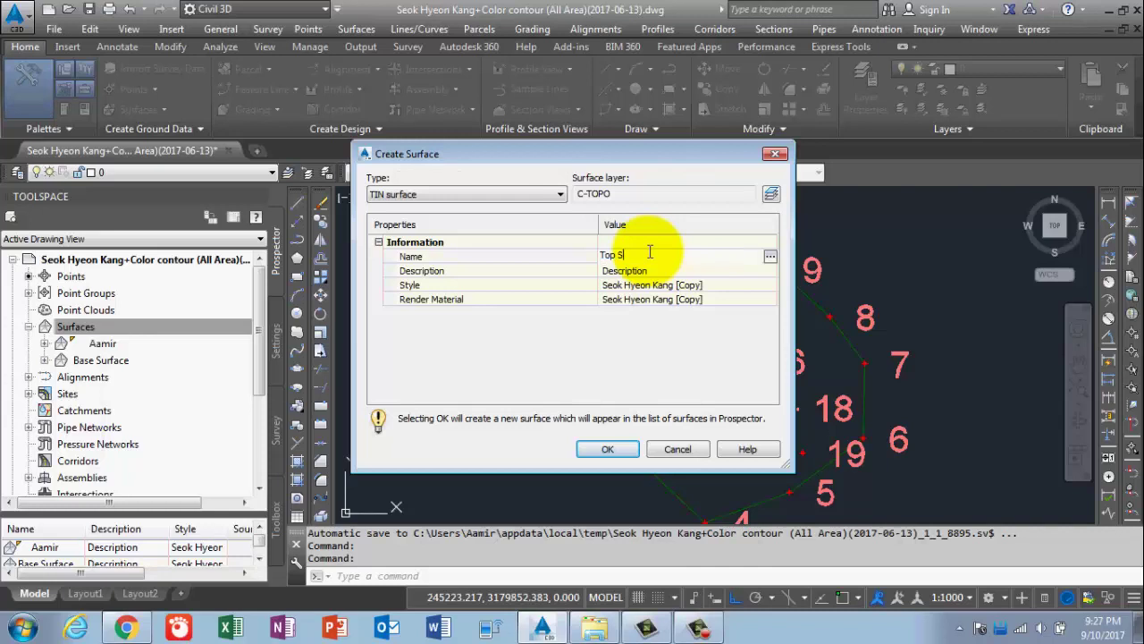
type("urface")
left_click(735, 285)
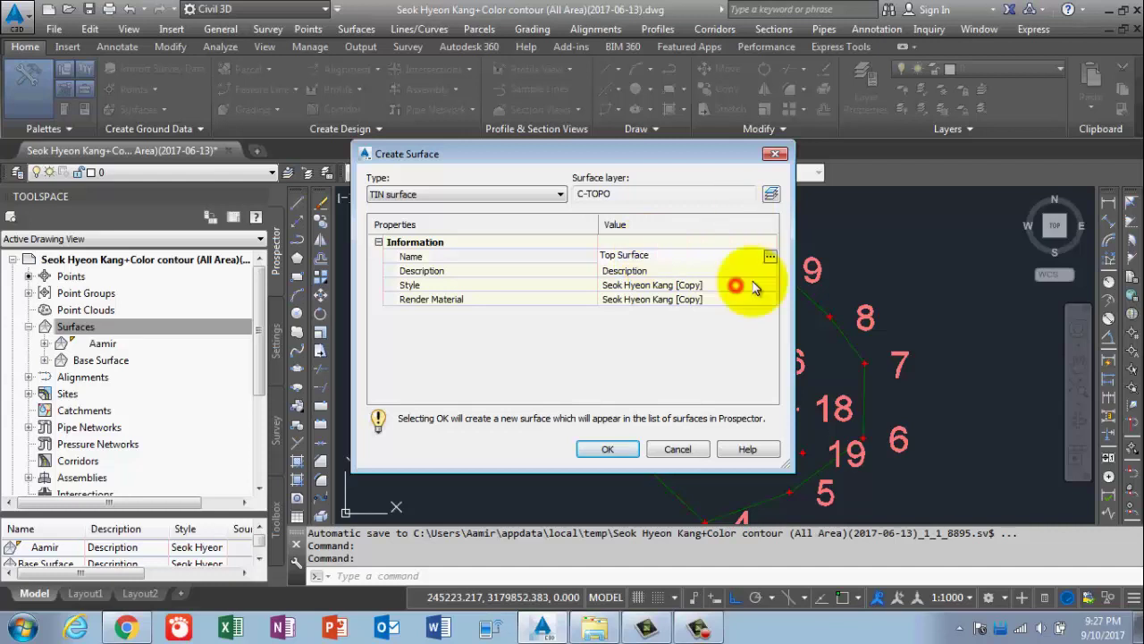
left_click(758, 284)
left_click(769, 284)
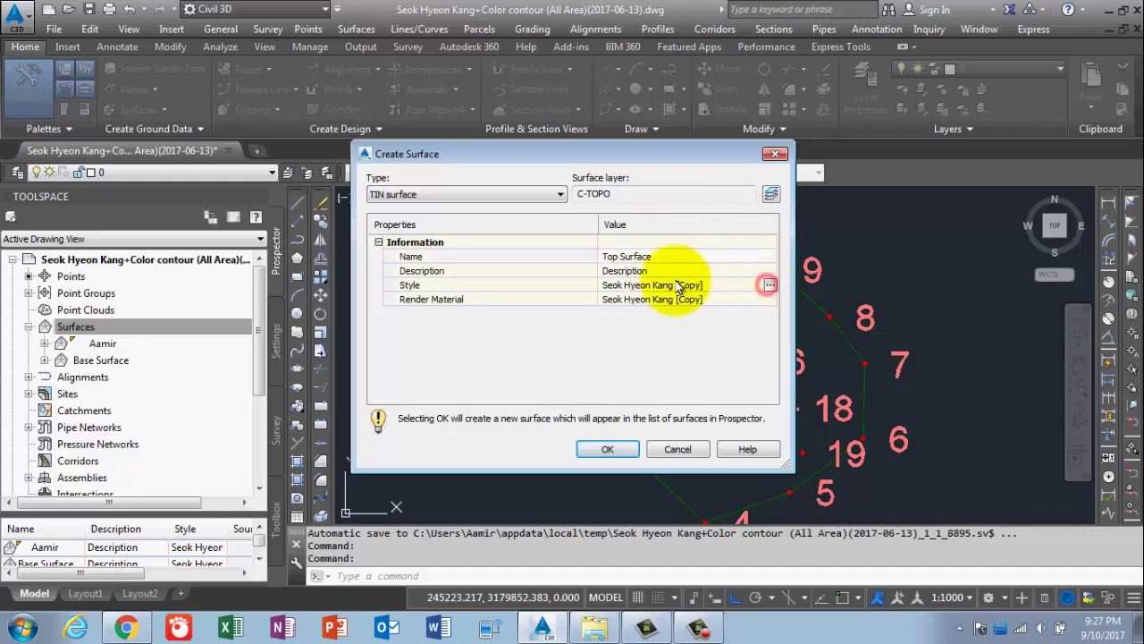
left_click(590, 257)
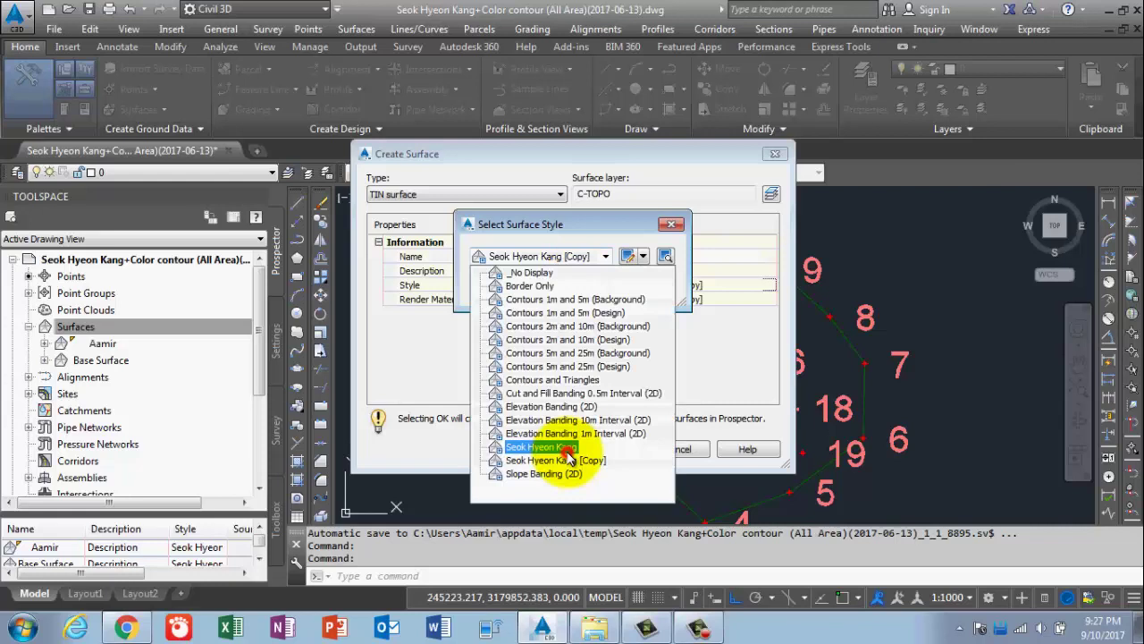
left_click(541, 446)
left_click(502, 286)
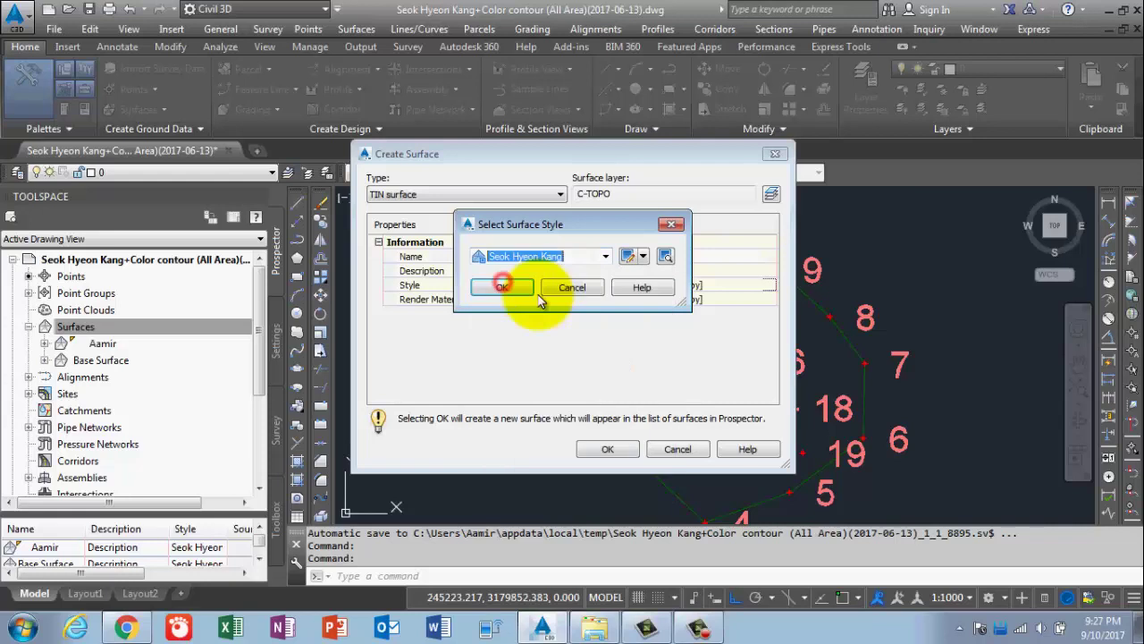
left_click(617, 449)
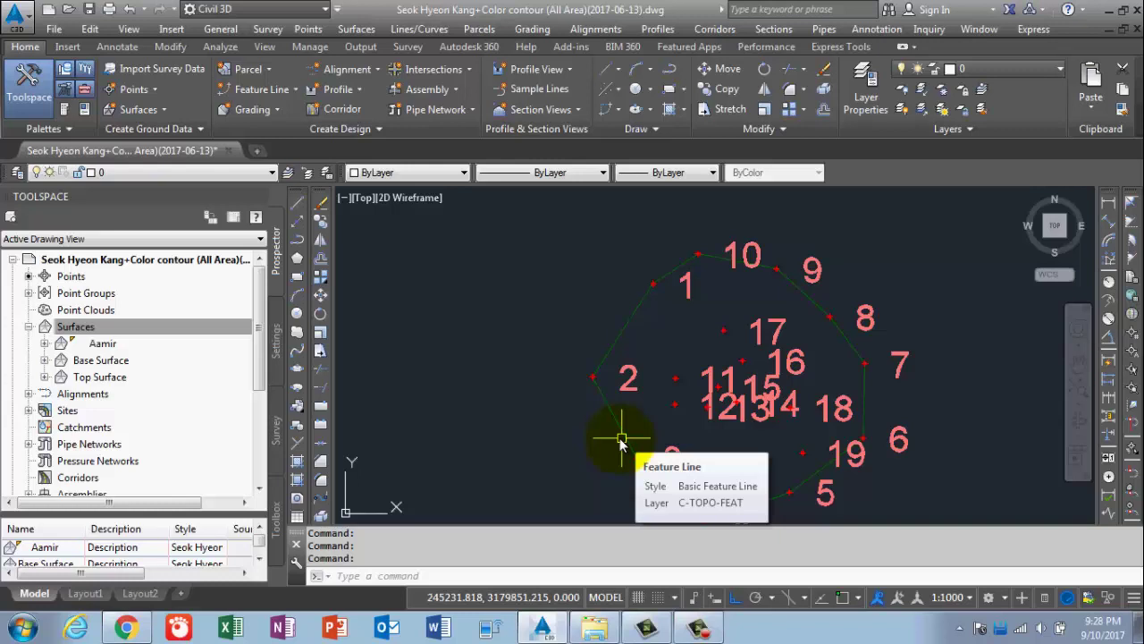
left_click(40, 359)
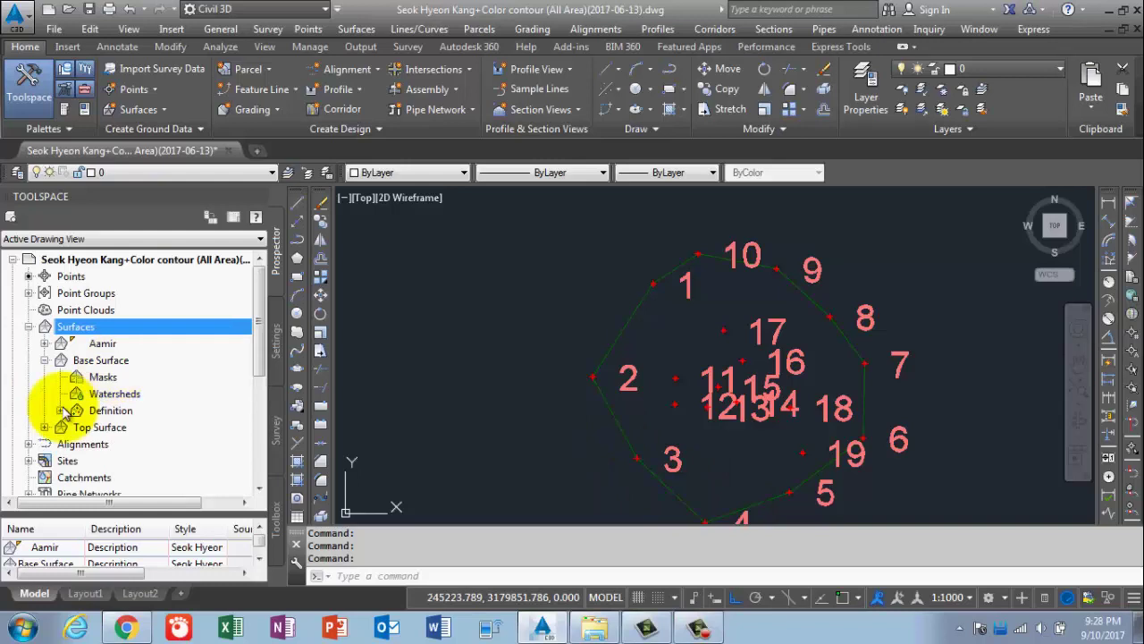
left_click(60, 410)
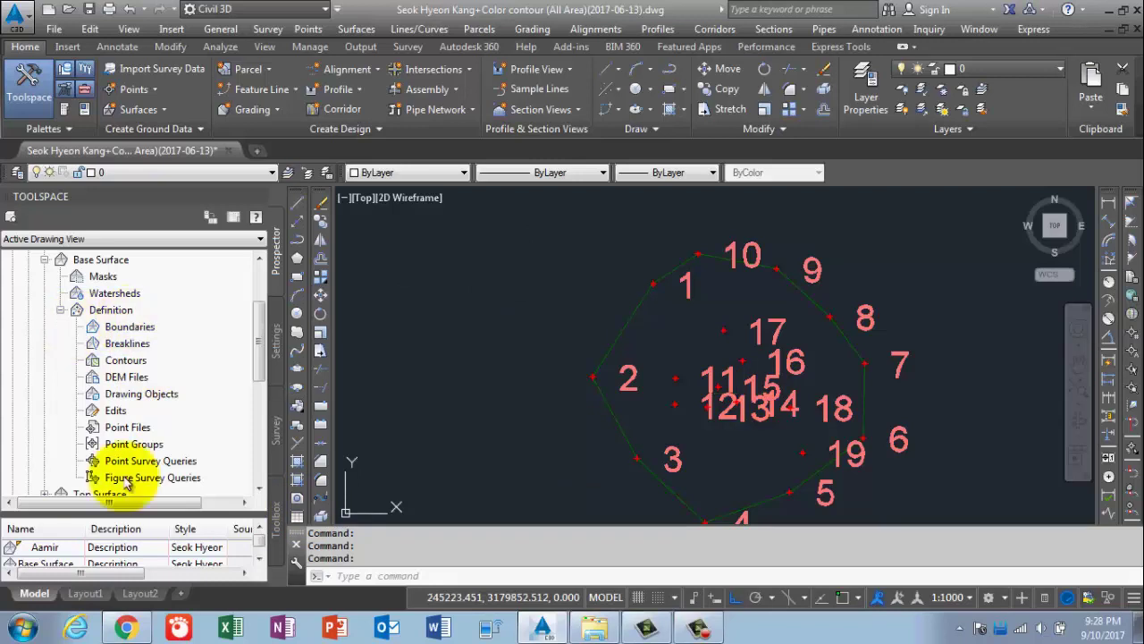
Add the outer boundary polyline to Base Surface's Breaklines as Standard set Breakline set1.
left_click(124, 345)
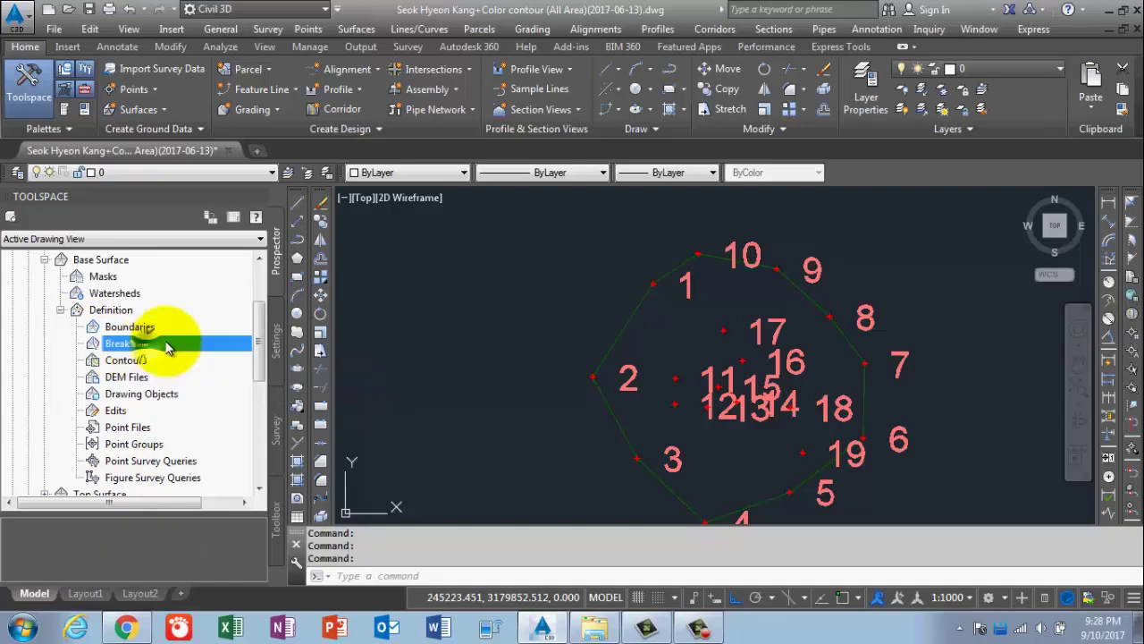
right_click(168, 349)
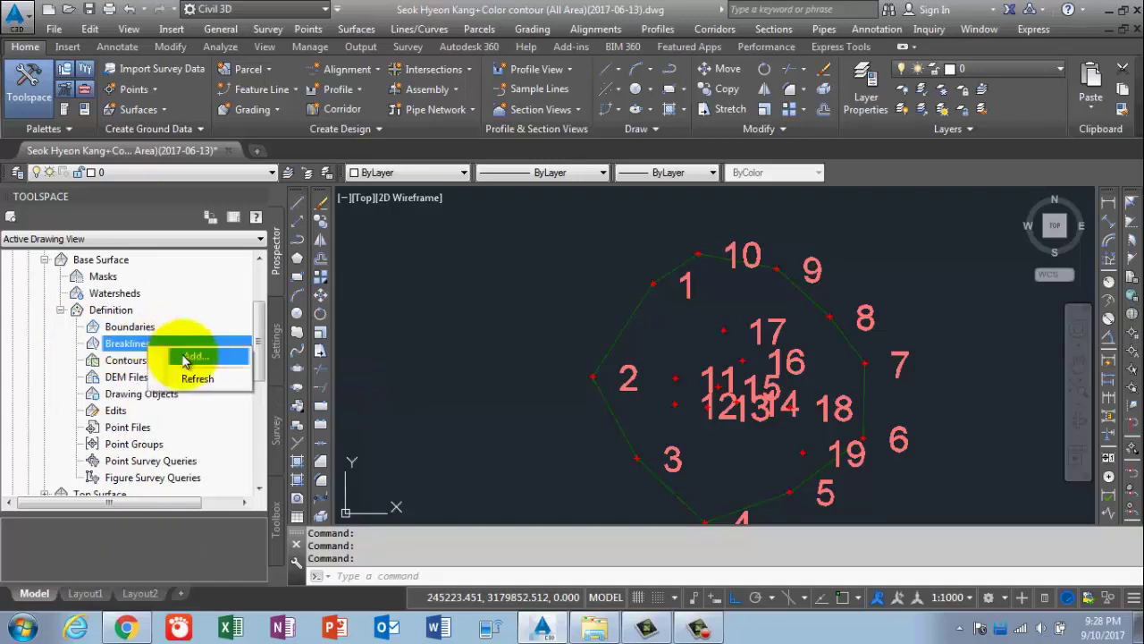
left_click(187, 356)
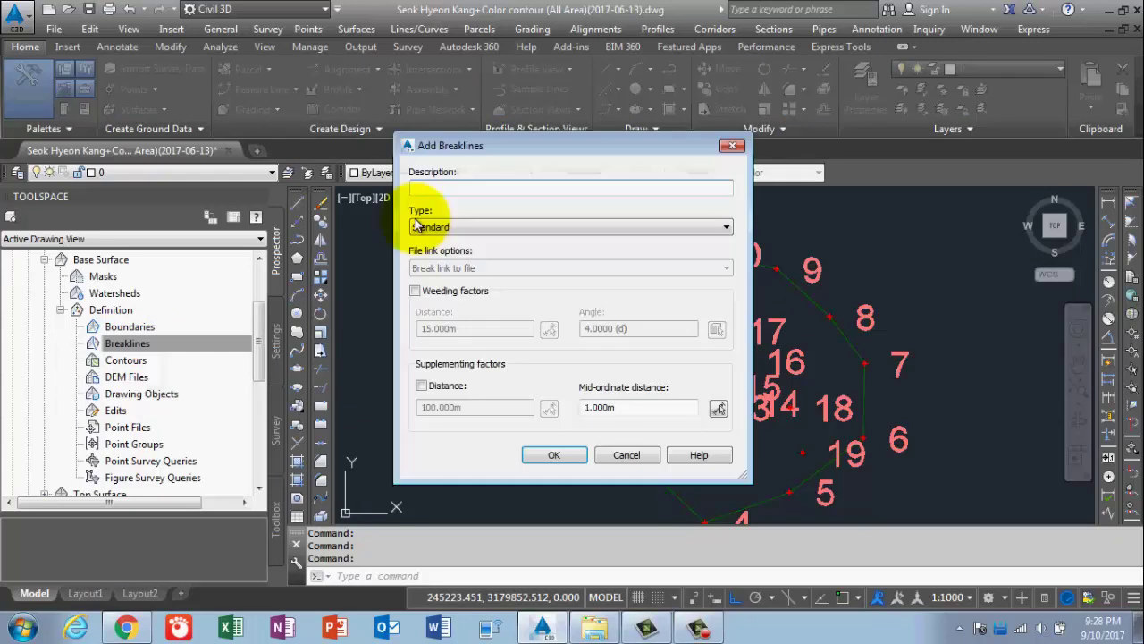
left_click(454, 188)
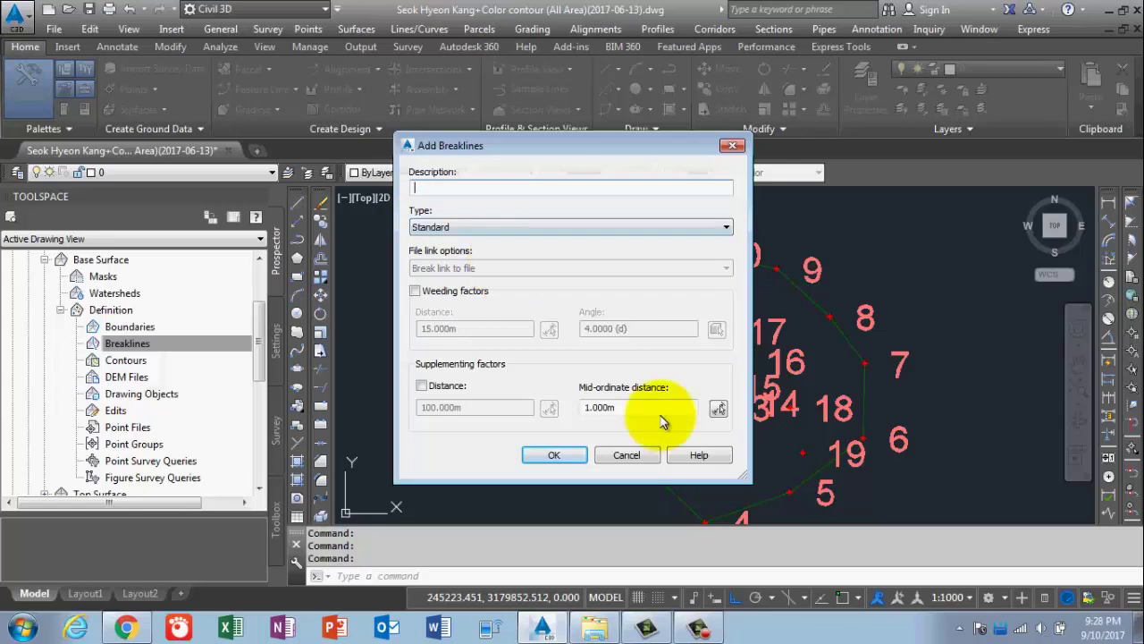
left_click(554, 455)
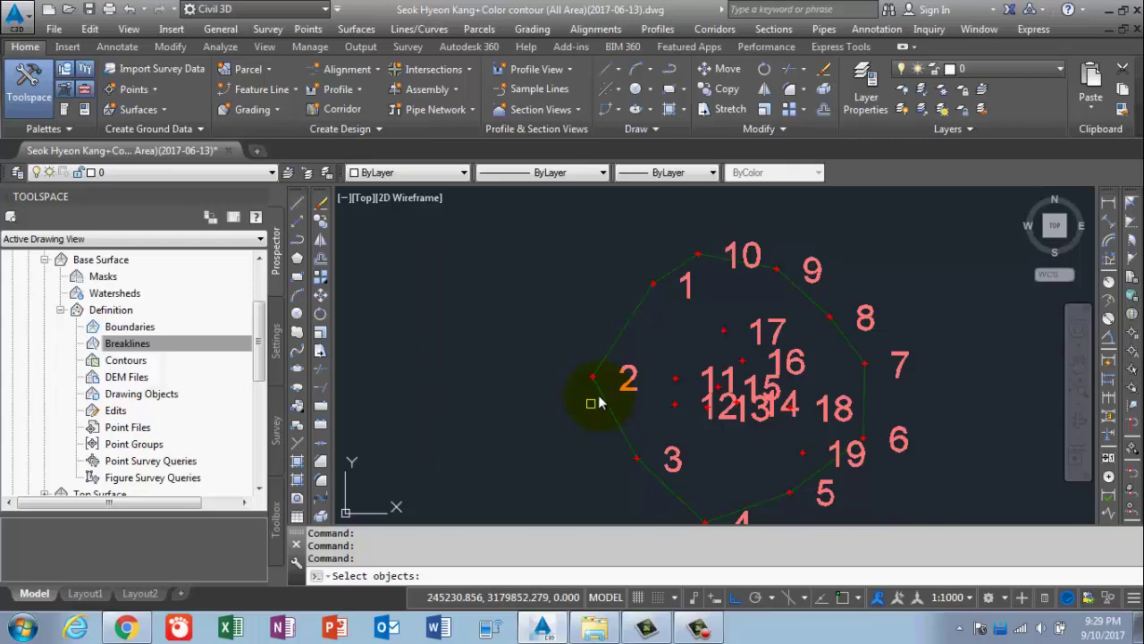
left_click(600, 399)
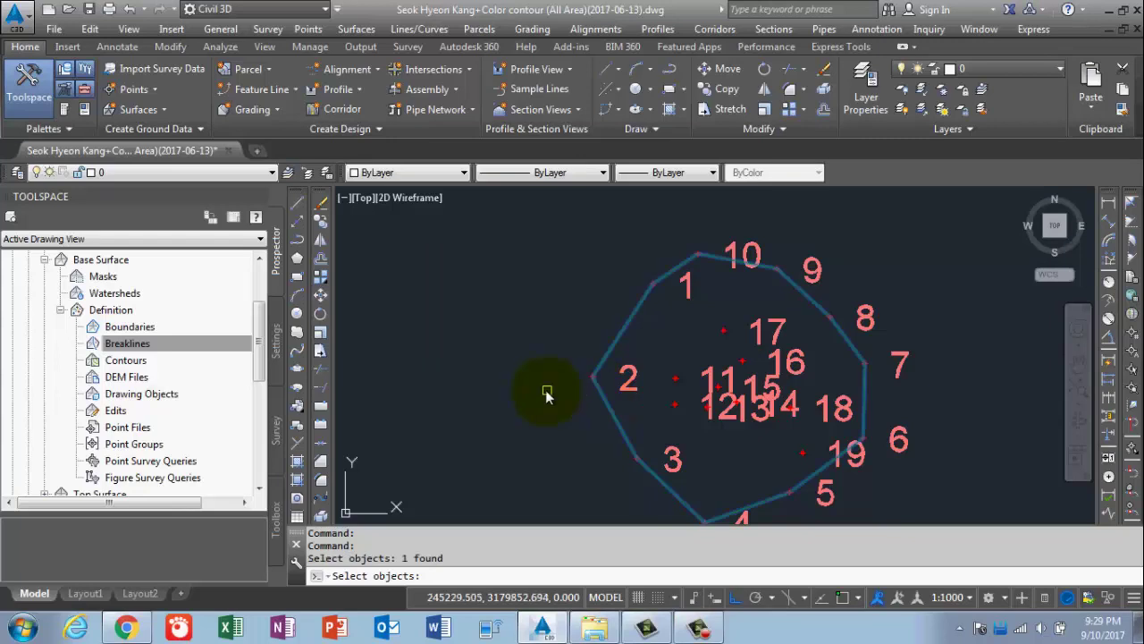
key("Return")
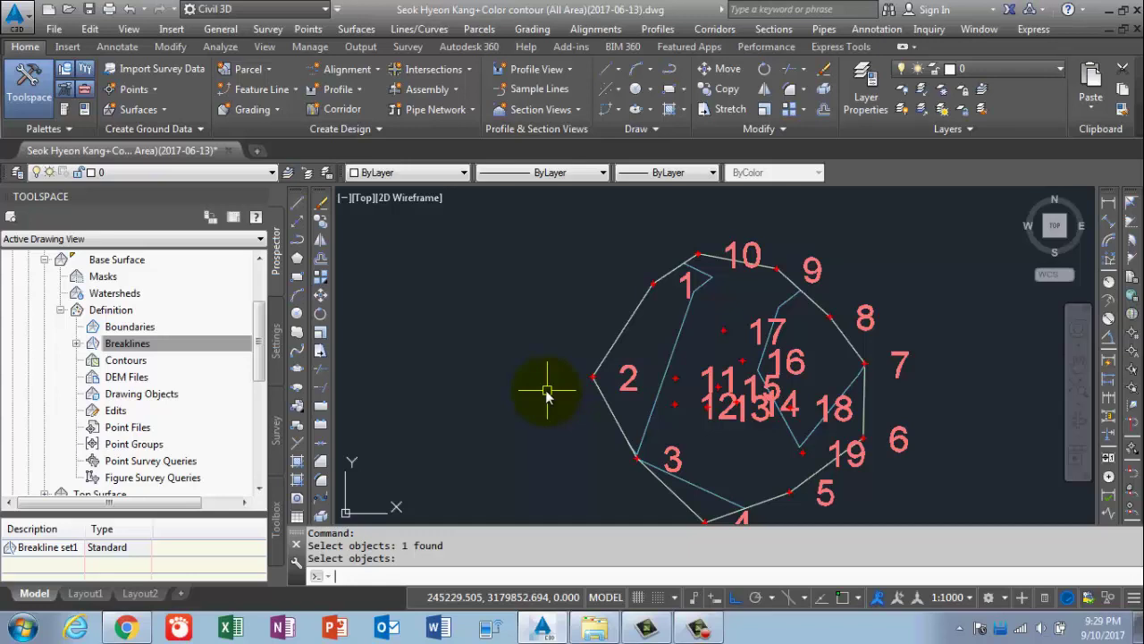
left_click(42, 260)
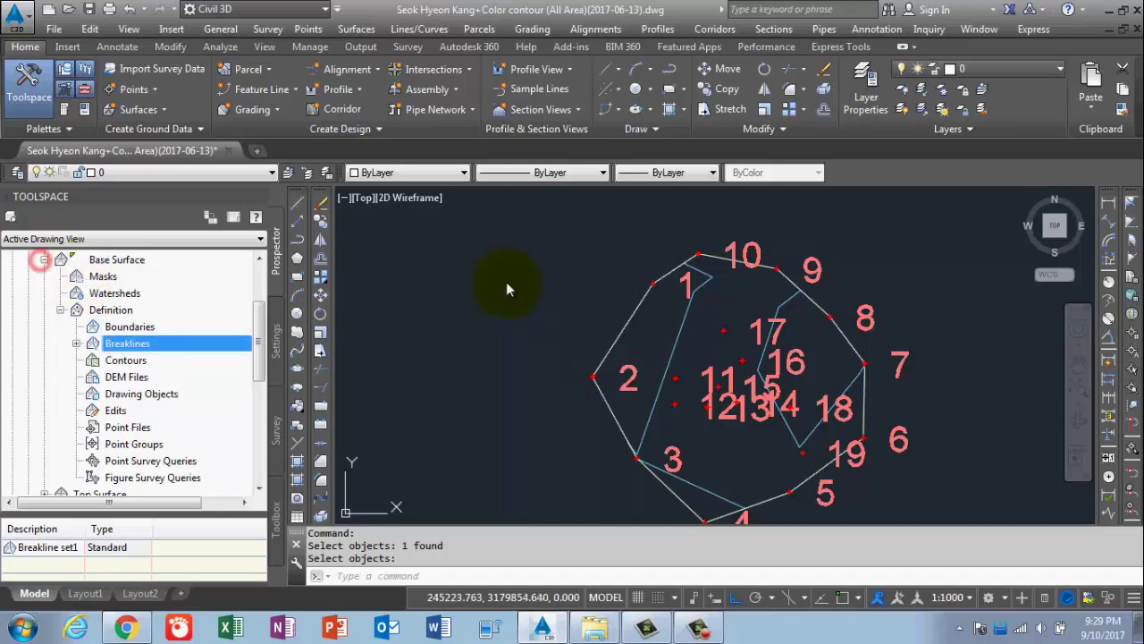
left_click(636, 320)
right_click(635, 320)
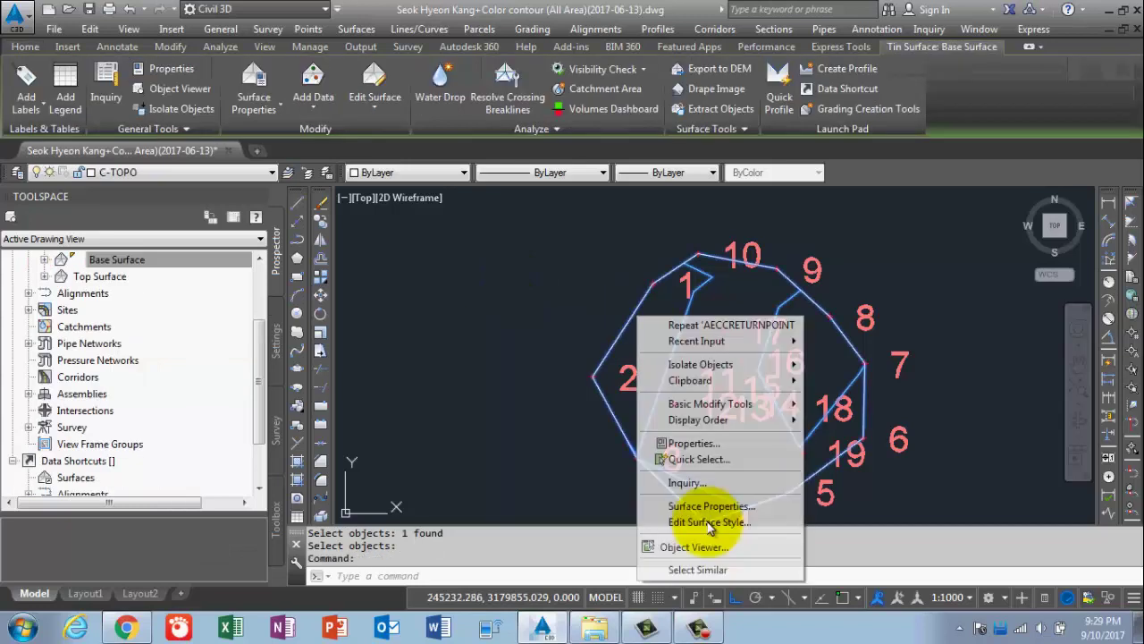
left_click(697, 544)
left_click(624, 406)
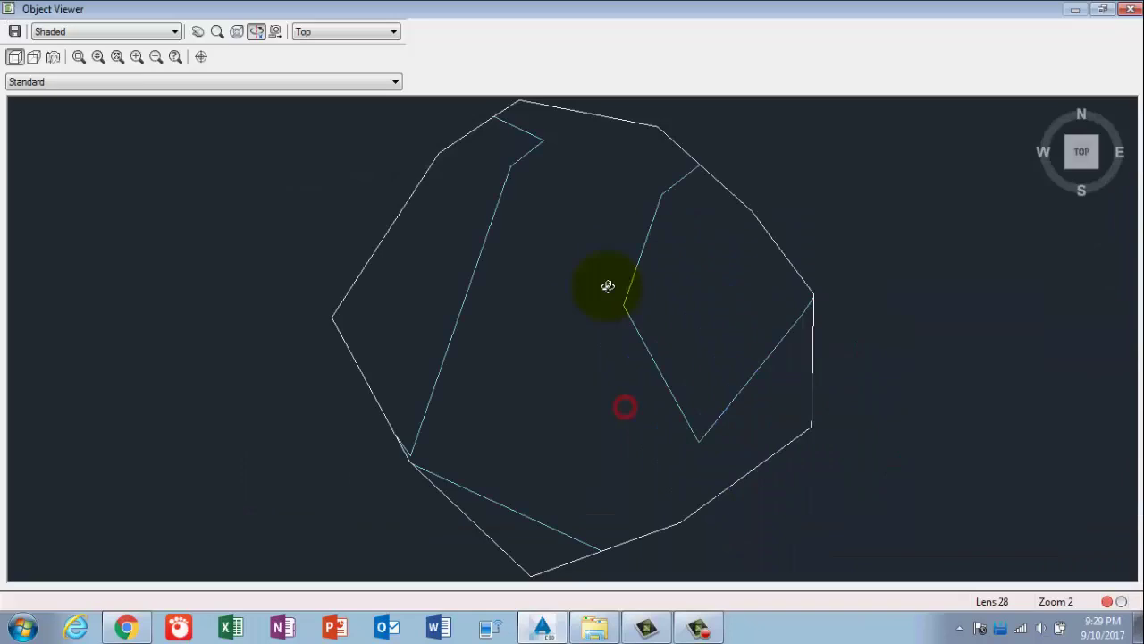
mouse_move(608, 286)
left_mouse_down()
mouse_move(706, 402)
mouse_move(500, 327)
mouse_move(569, 322)
mouse_move(718, 267)
mouse_move(629, 454)
mouse_move(722, 435)
mouse_move(627, 298)
left_mouse_up()
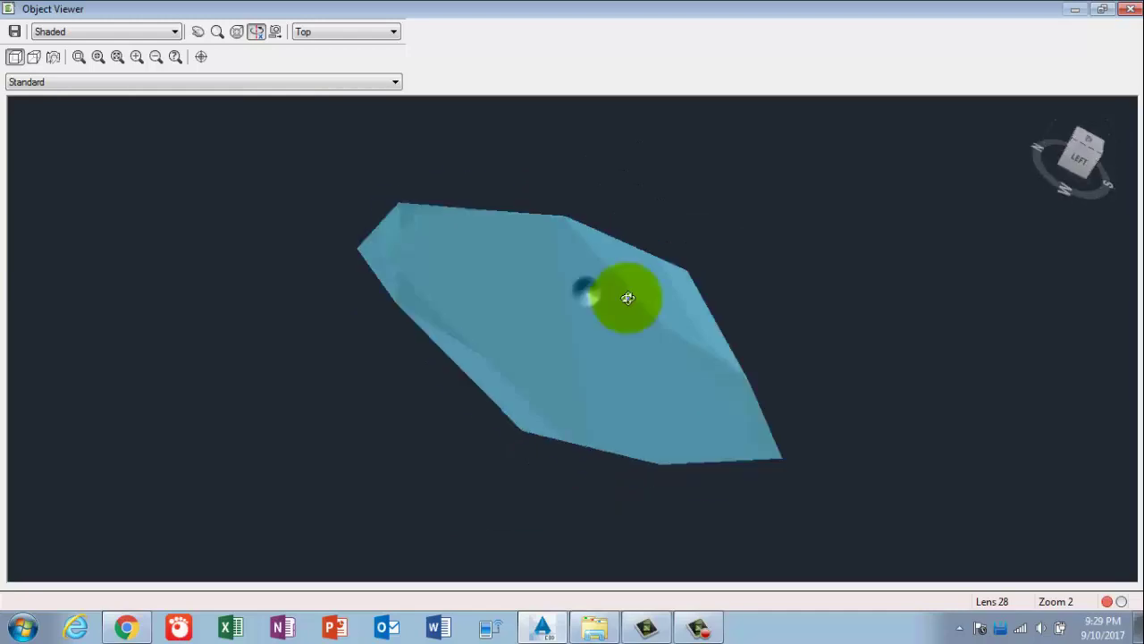
right_click(625, 301)
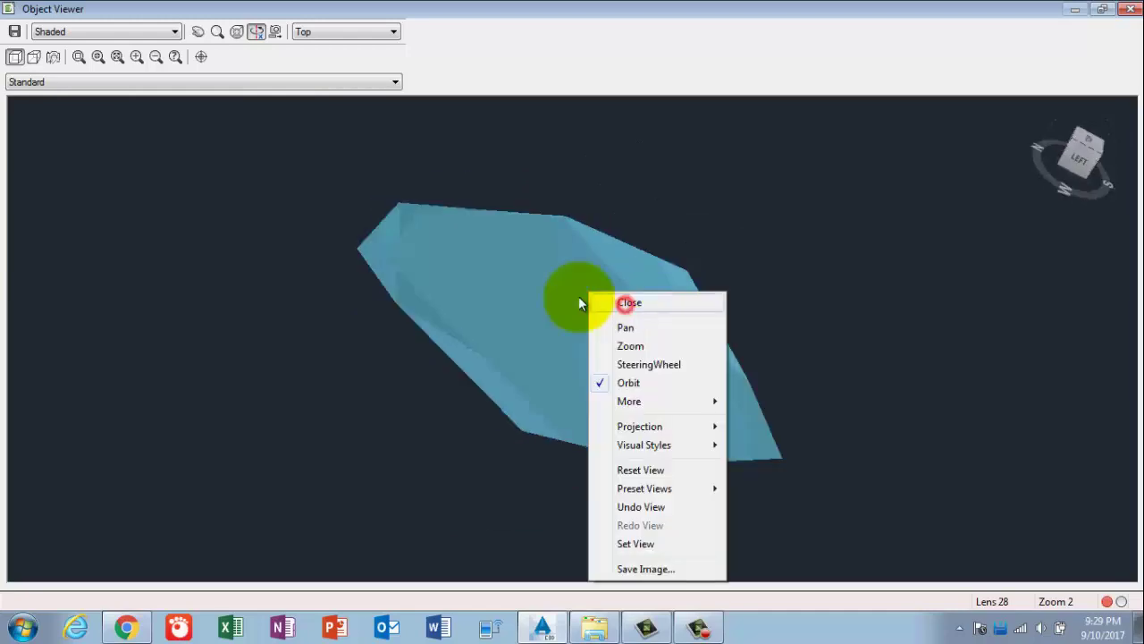
left_click(629, 302)
left_click(556, 310)
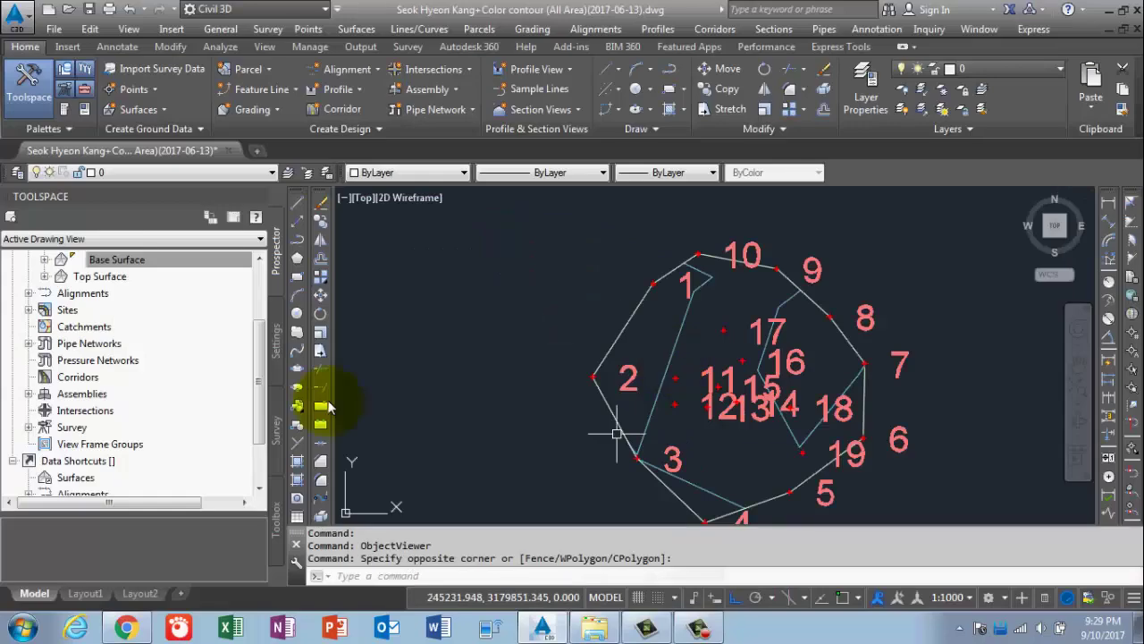
Add the _All Points point group to Top Surface's definition, then select the contoured surface.
scroll(86, 313, "down", 1)
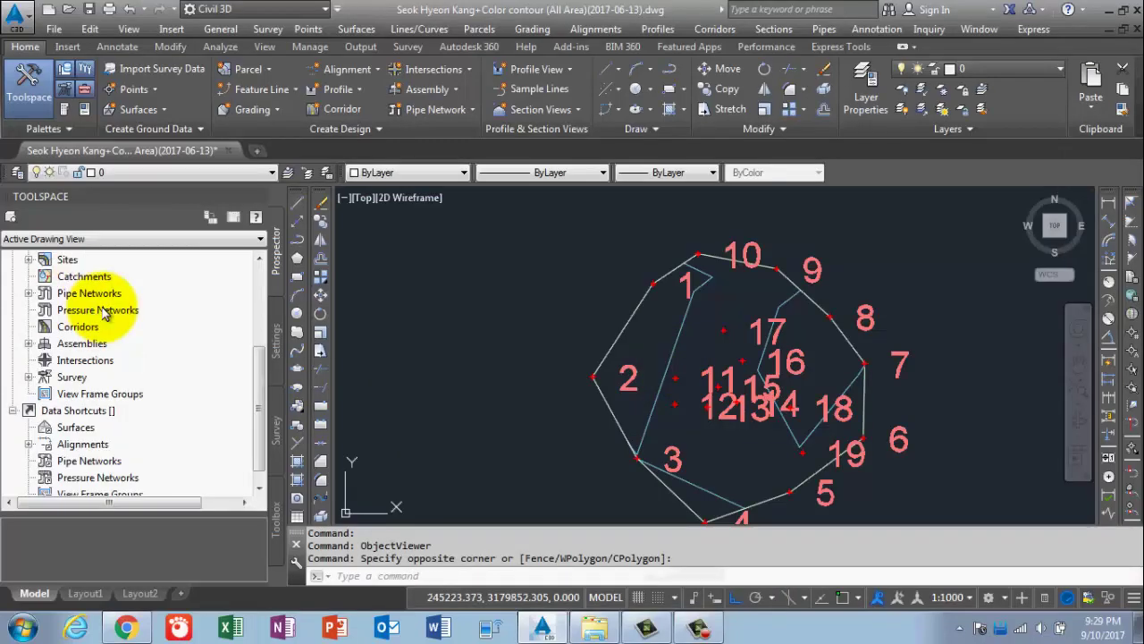
scroll(46, 380, "up", 3)
left_click(41, 378)
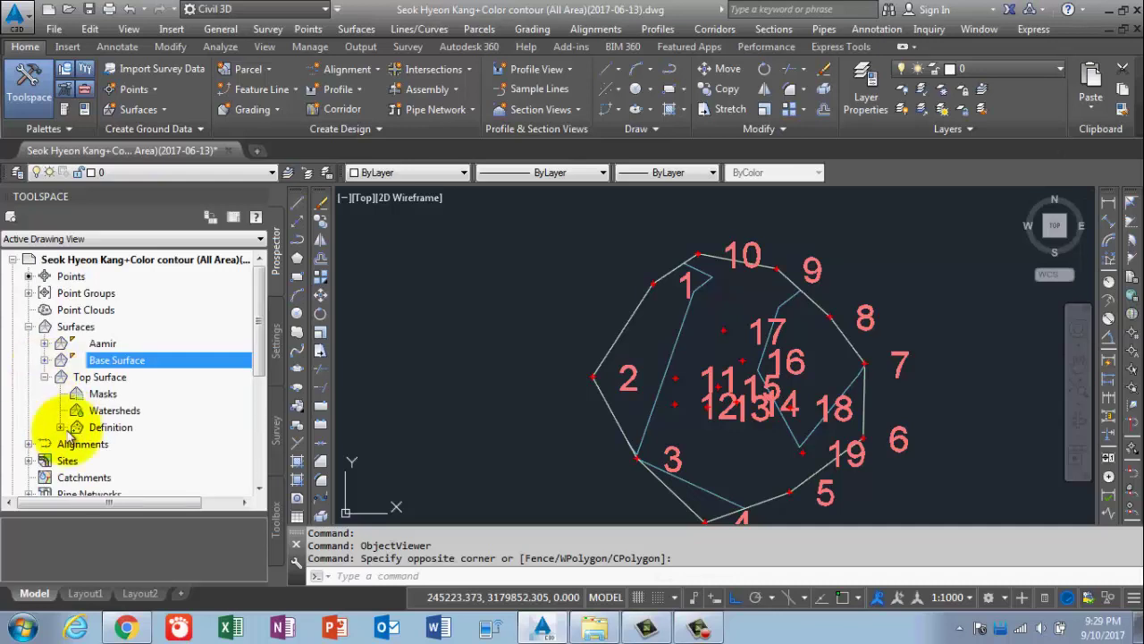
left_click(59, 427)
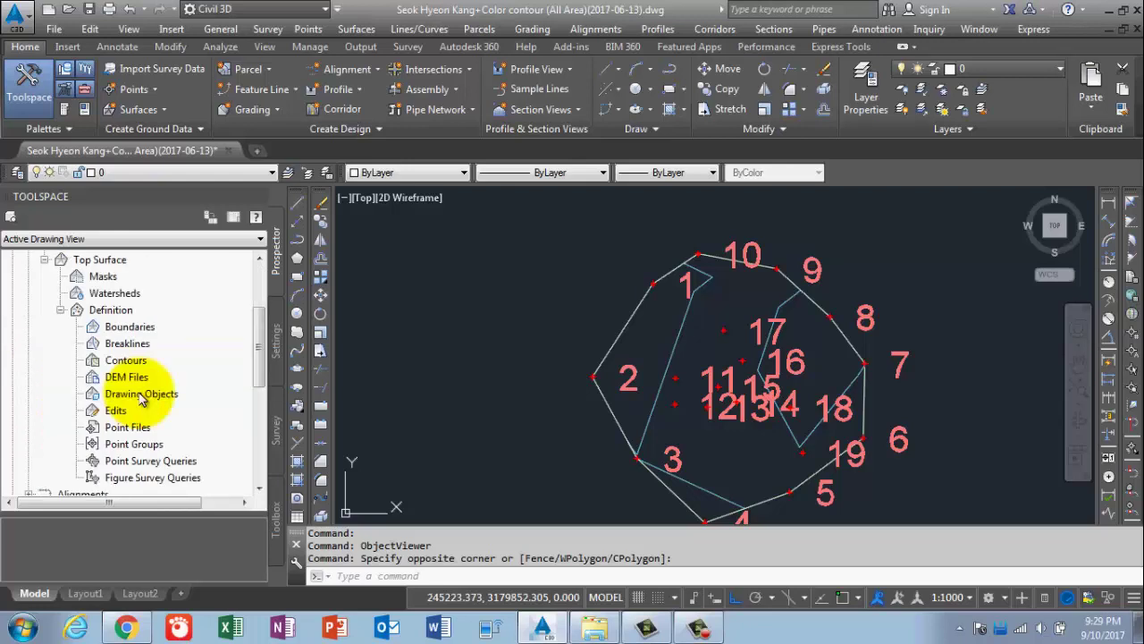
left_click(110, 430)
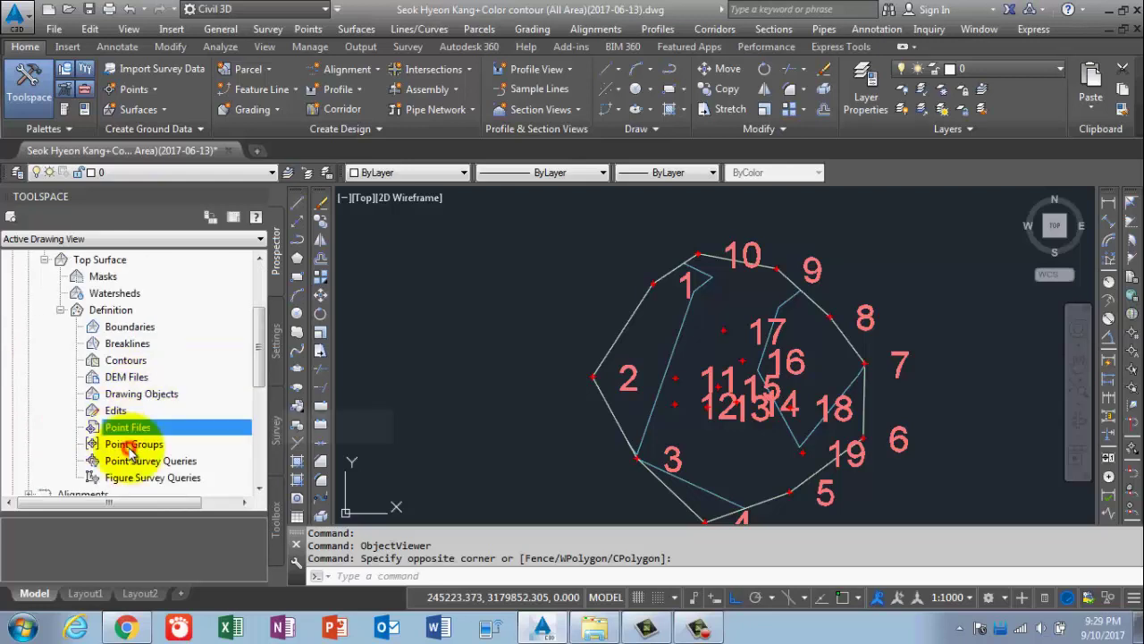
left_click(131, 447)
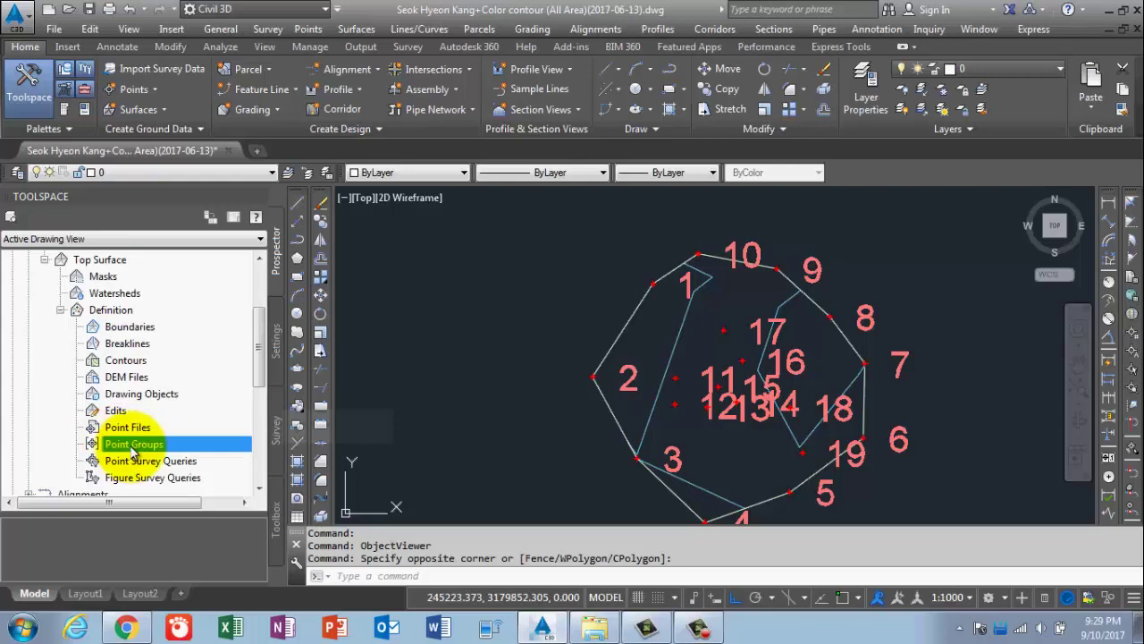
right_click(155, 447)
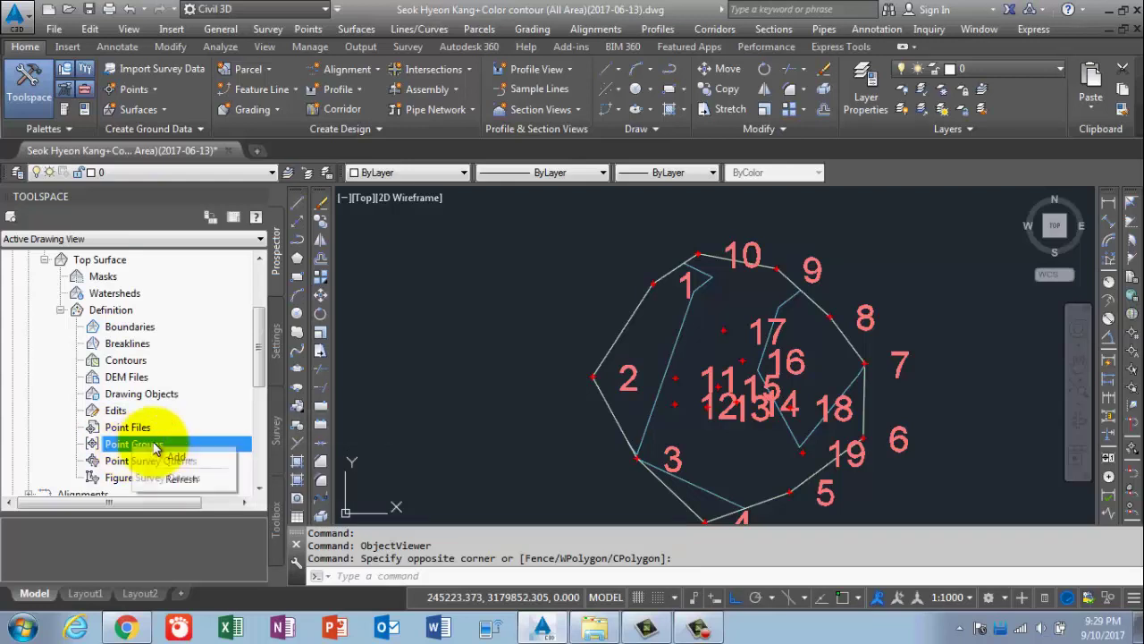
left_click(179, 456)
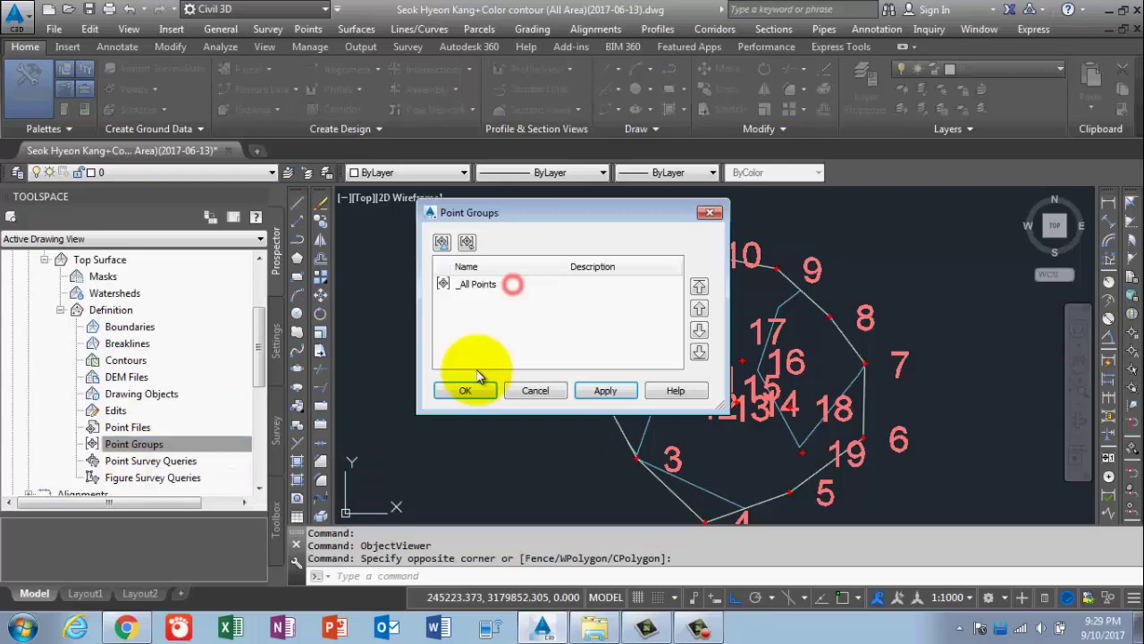
left_click(466, 394)
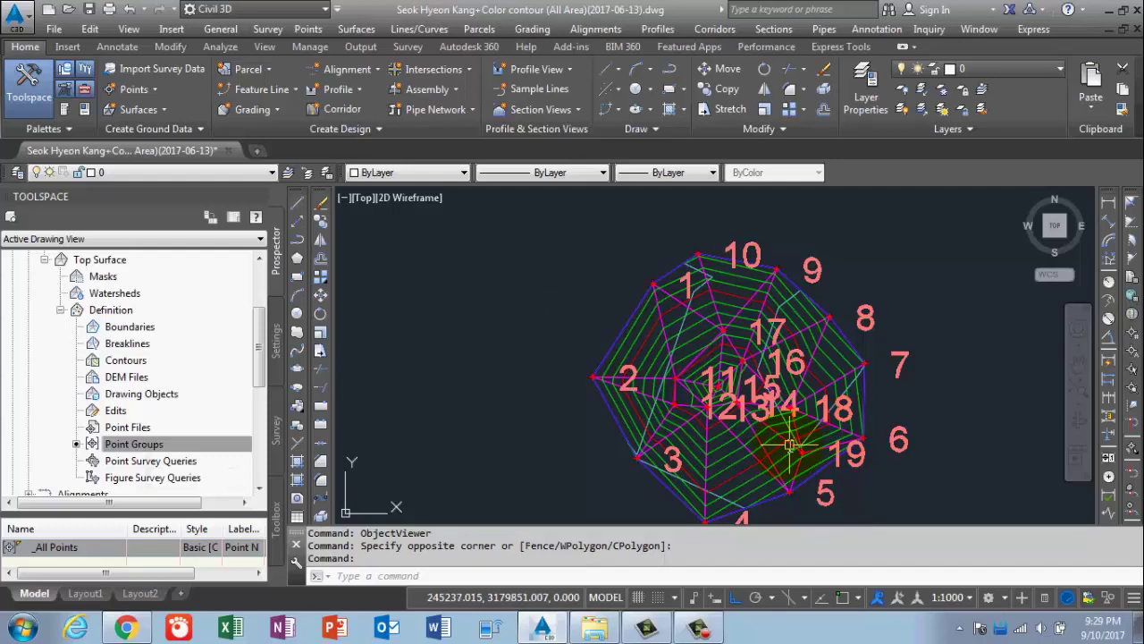
mouse_move(789, 444)
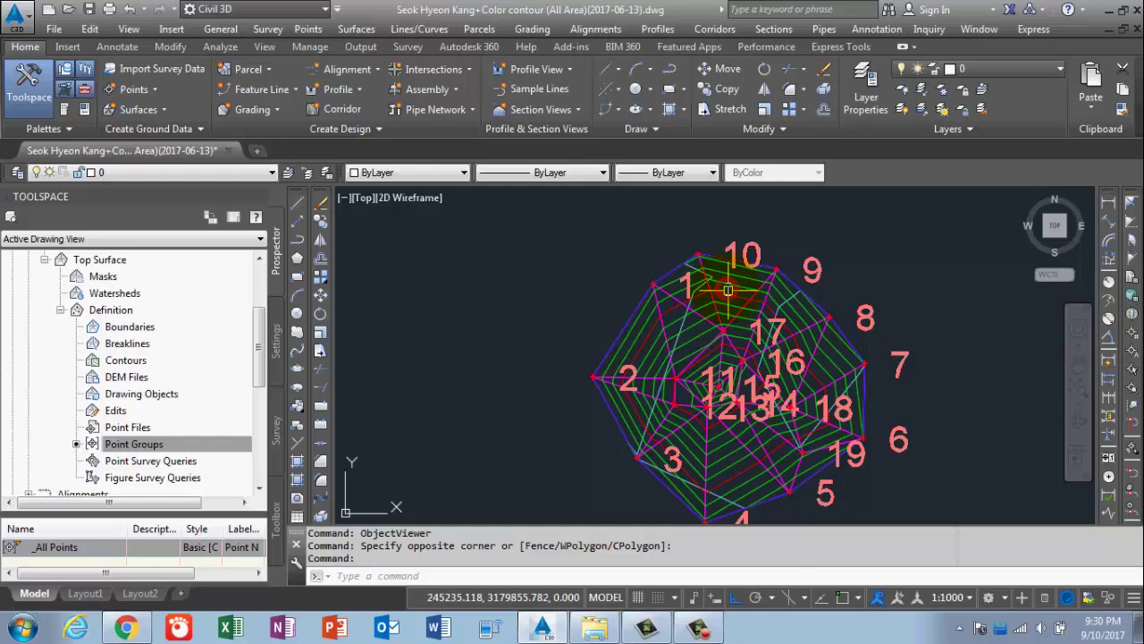
left_click(727, 288)
right_click(727, 289)
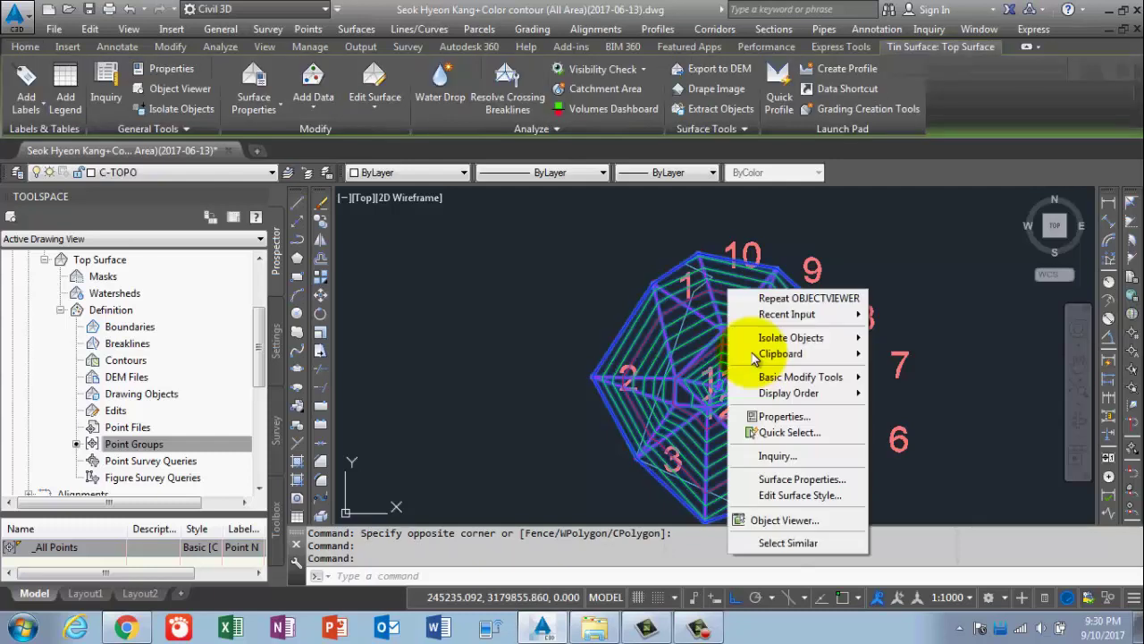
left_click(766, 515)
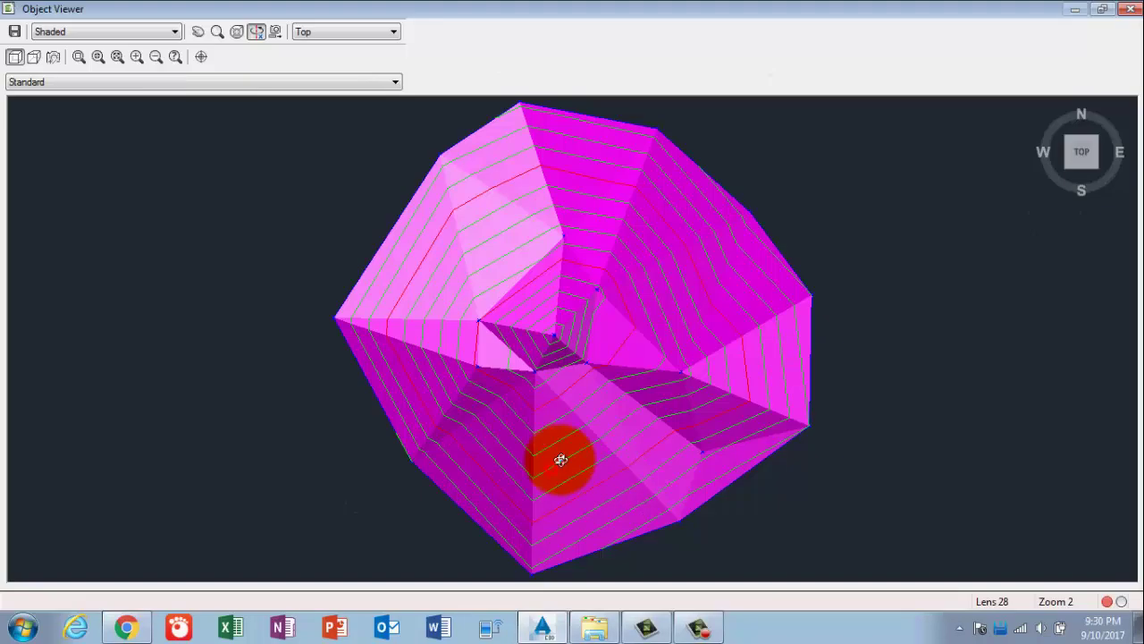
mouse_move(561, 460)
left_mouse_down()
mouse_move(646, 258)
mouse_move(597, 413)
mouse_move(461, 431)
mouse_move(375, 329)
mouse_move(579, 448)
mouse_move(524, 476)
mouse_move(647, 480)
mouse_move(480, 406)
mouse_move(333, 368)
mouse_move(677, 425)
mouse_move(615, 319)
mouse_move(735, 396)
mouse_move(664, 497)
mouse_move(625, 523)
mouse_move(536, 402)
mouse_move(551, 260)
mouse_move(502, 280)
mouse_move(573, 263)
left_mouse_up()
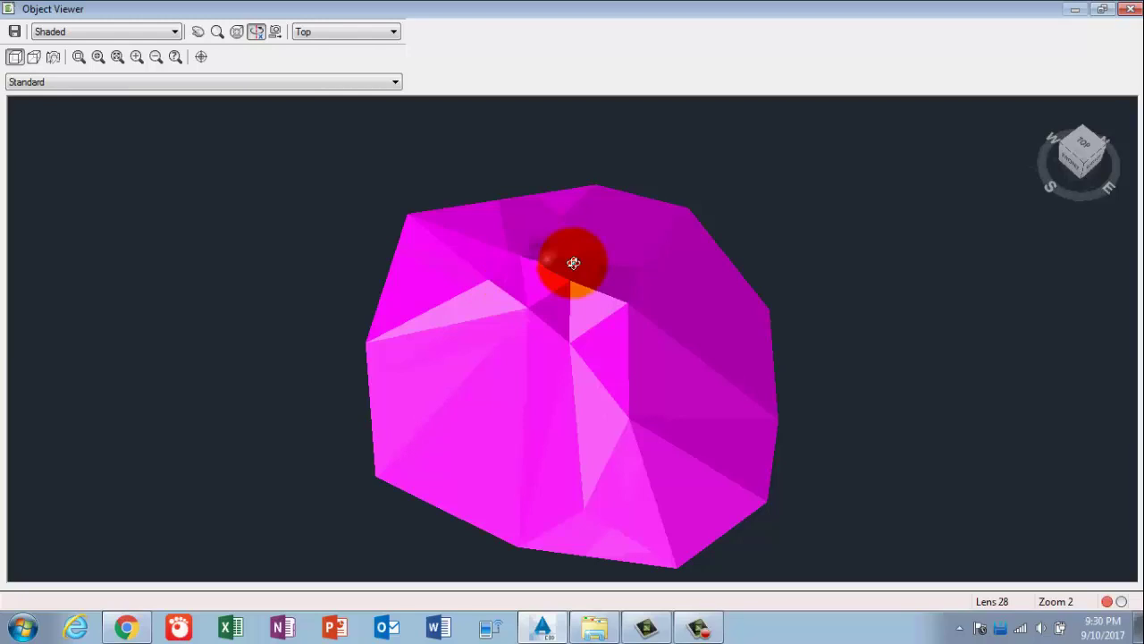
key("Escape")
scroll(710, 397, "up", 2)
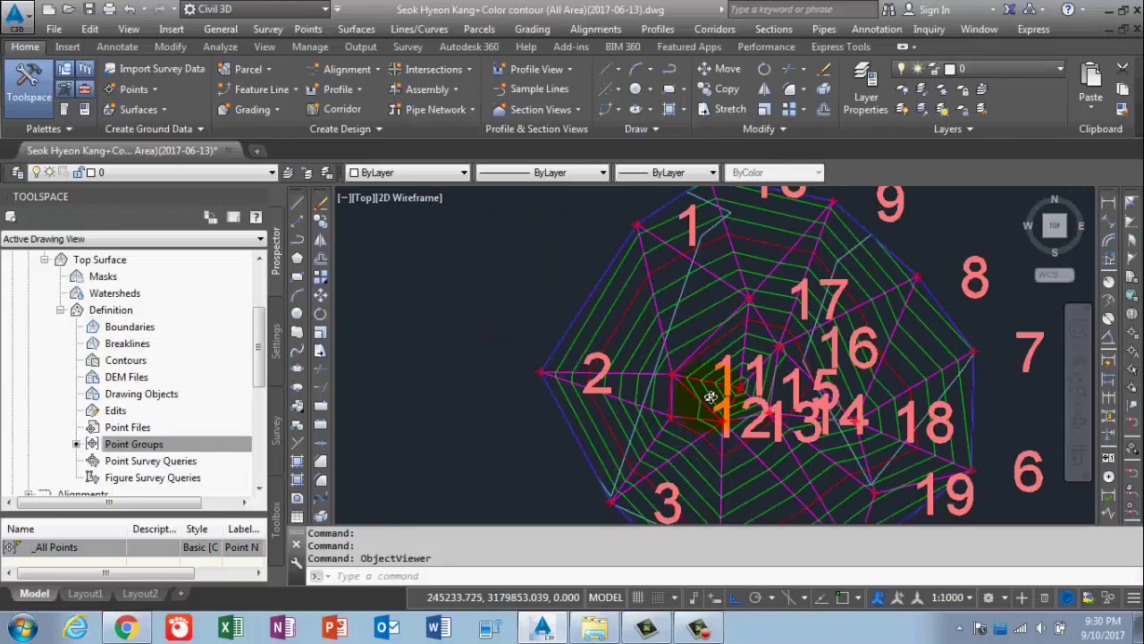
Zoom to the drawing extents and collapse the Top Surface branch in Prospector.
scroll(702, 386, "up", 2)
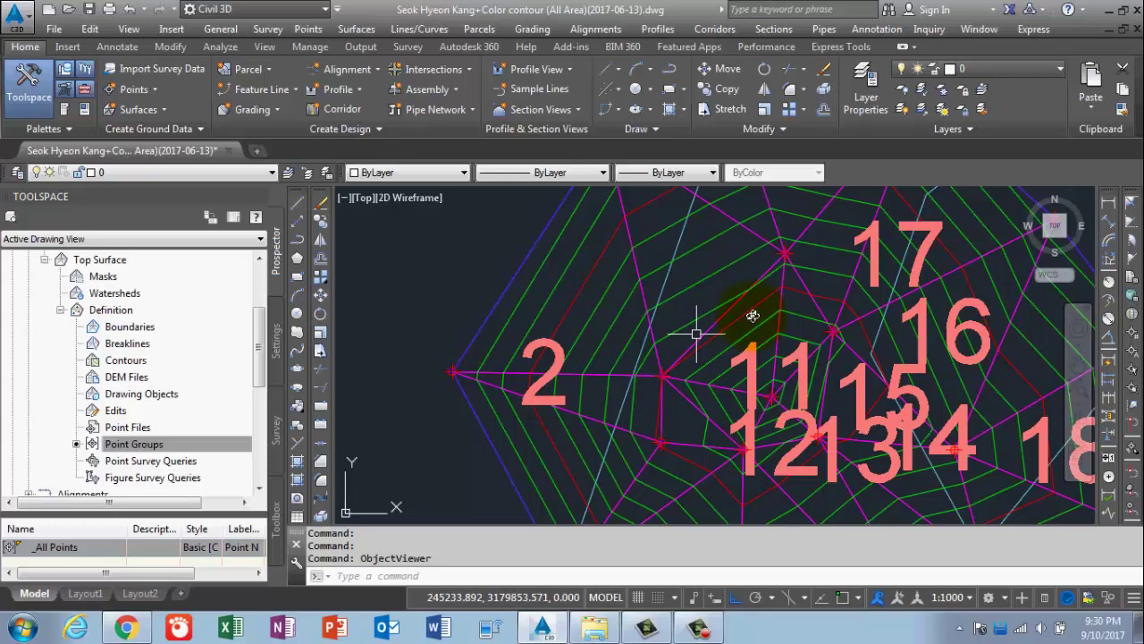
scroll(743, 336, "down", 4)
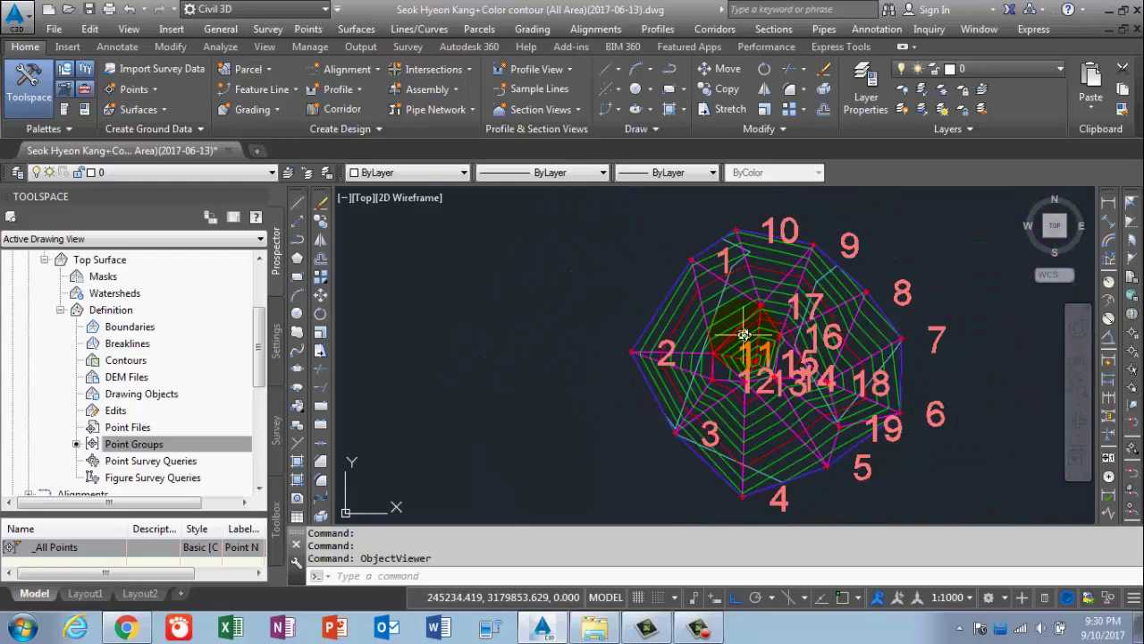
left_click(714, 636)
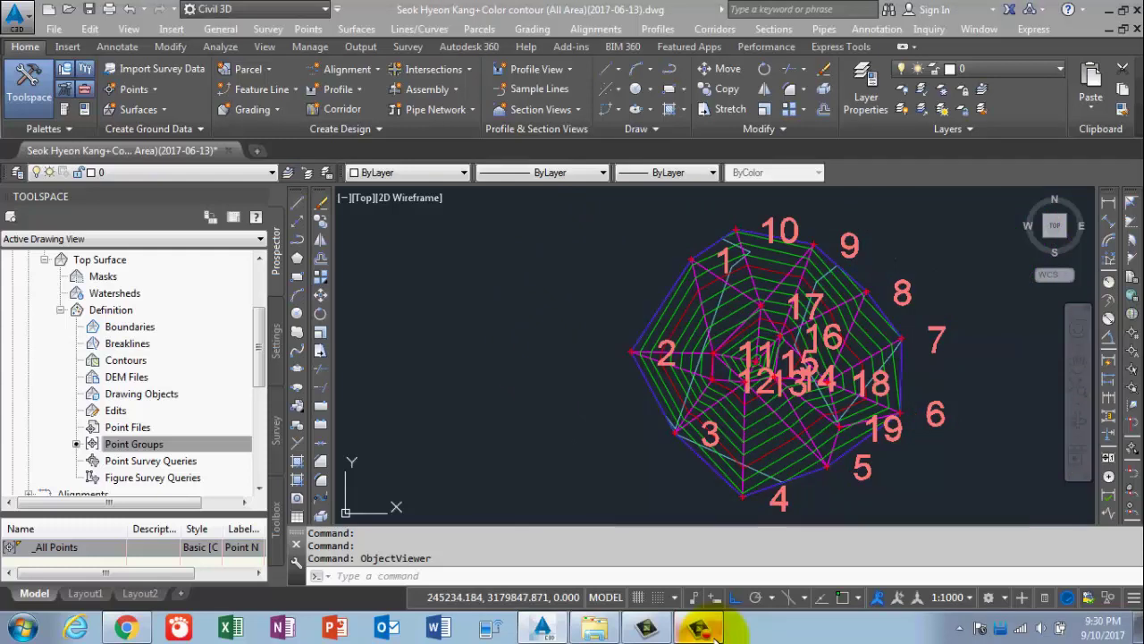
left_click(620, 479)
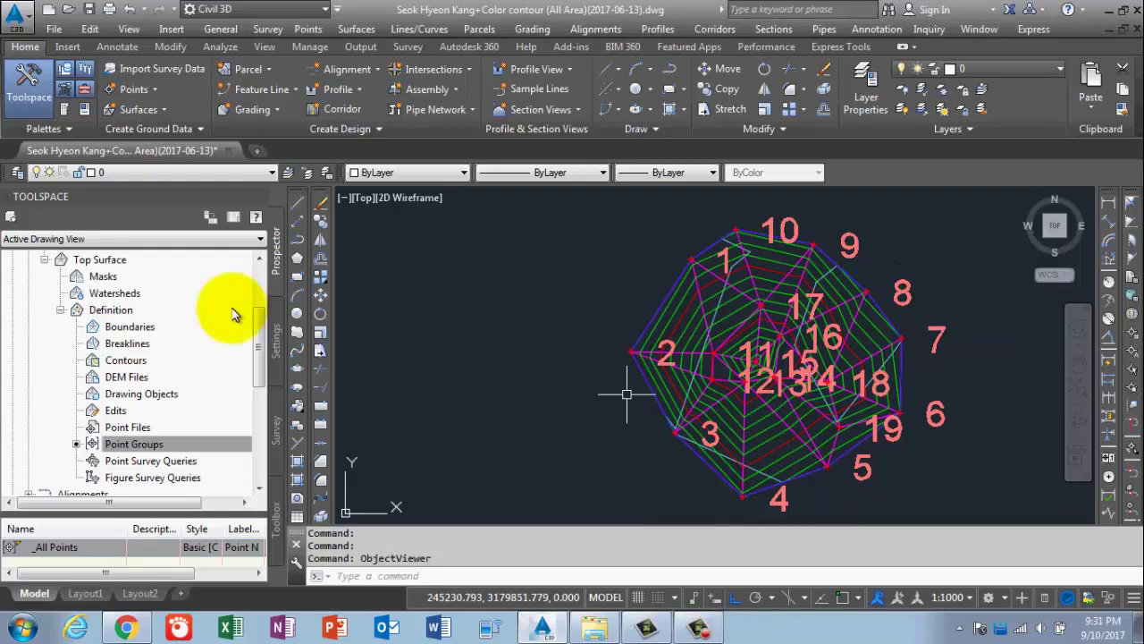
left_click(61, 311)
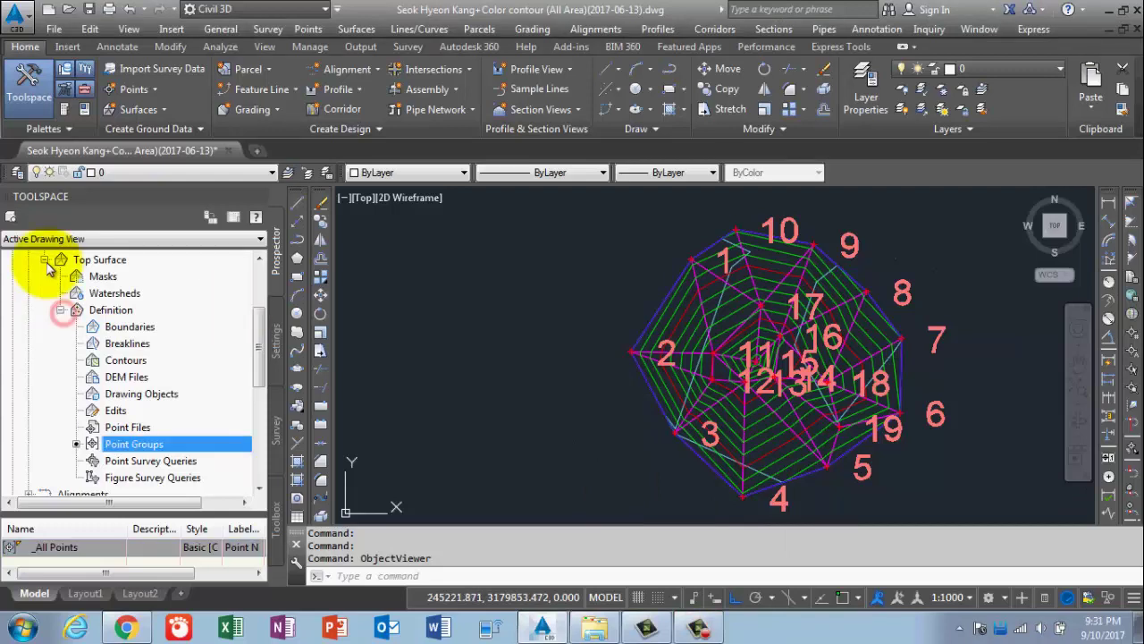
left_click(44, 260)
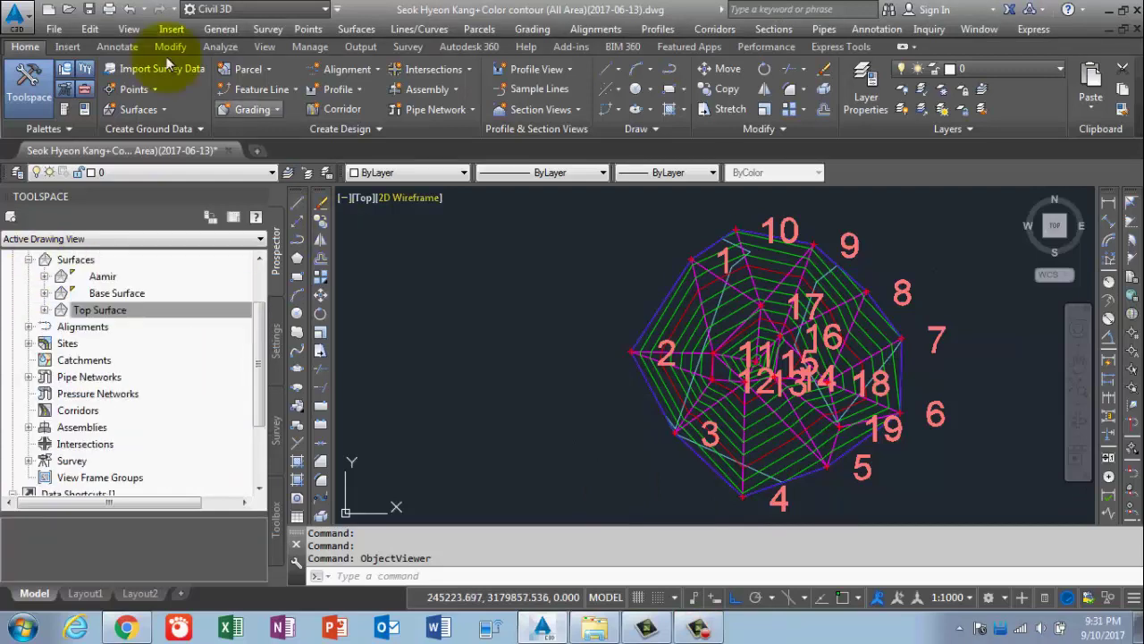
Create a new volume surface from the Volumes Dashboard named 'Stock Pile Volume'.
left_click(222, 50)
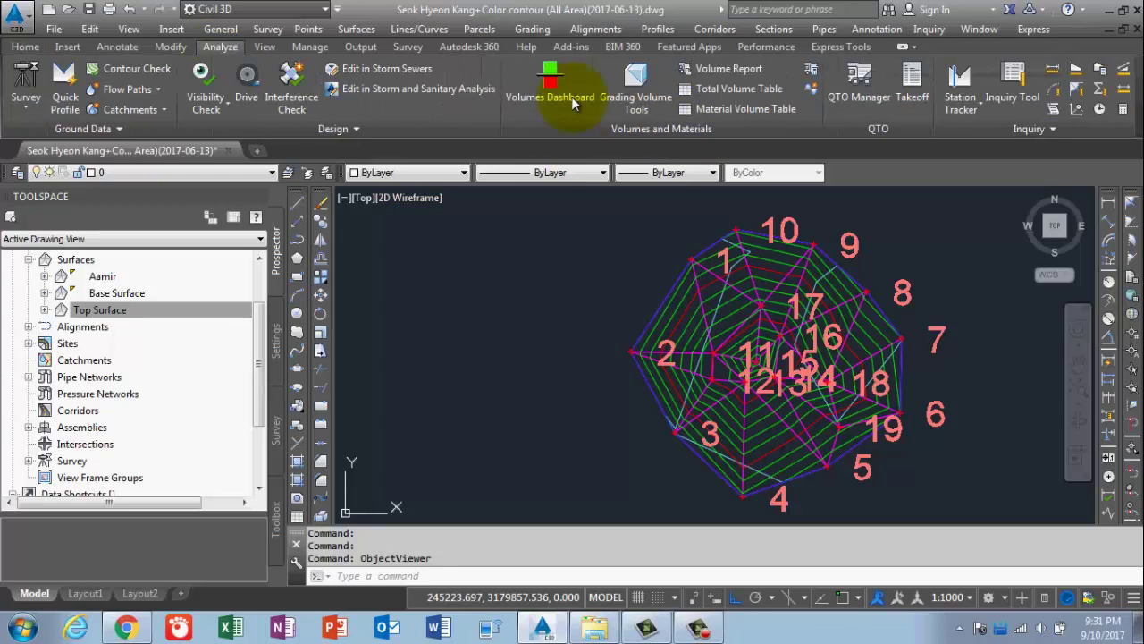
left_click(549, 84)
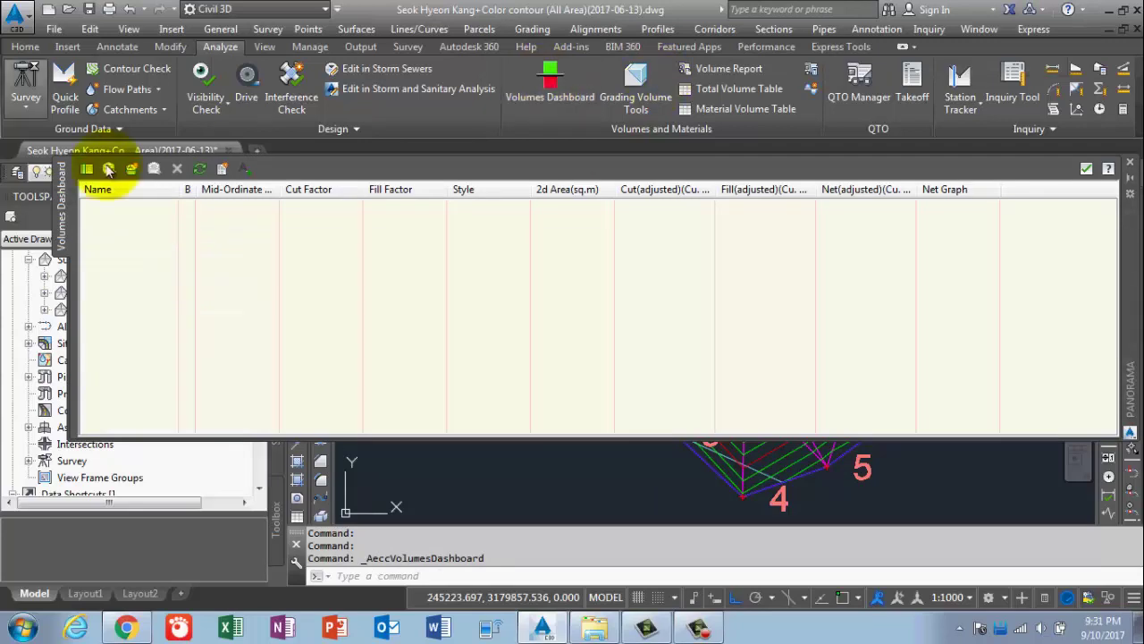
left_click(132, 170)
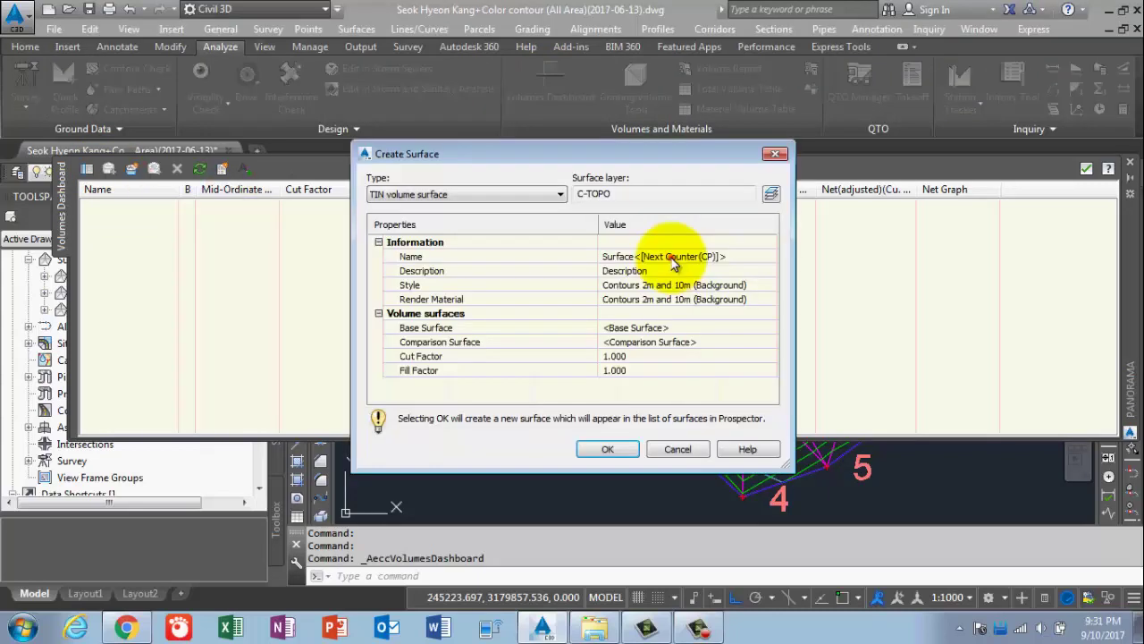
left_click(673, 257)
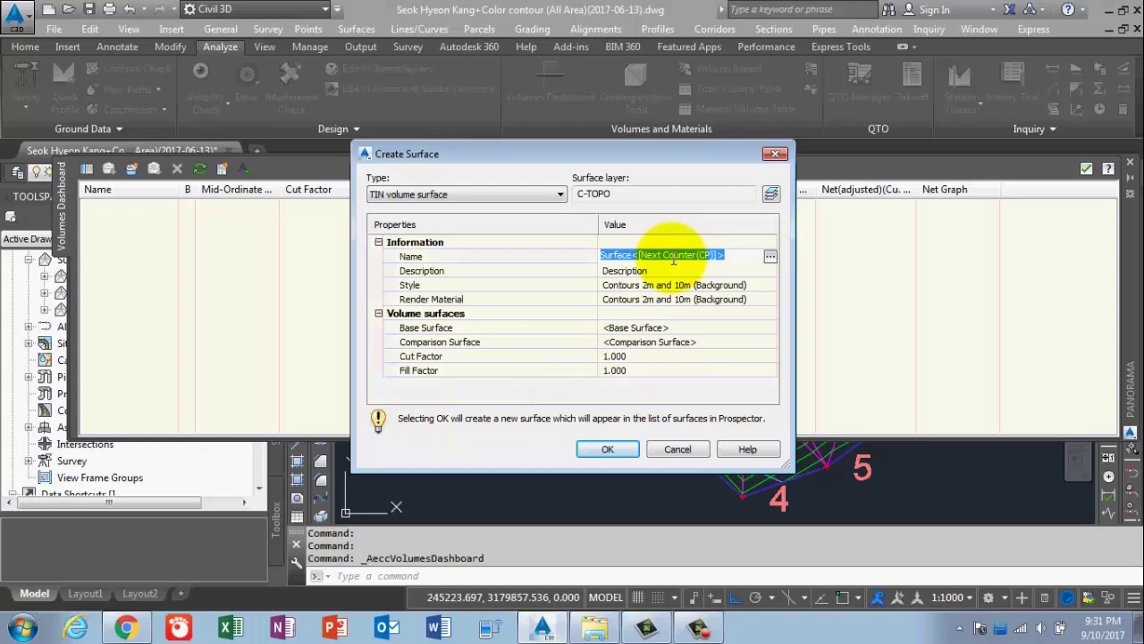
type("Stoc")
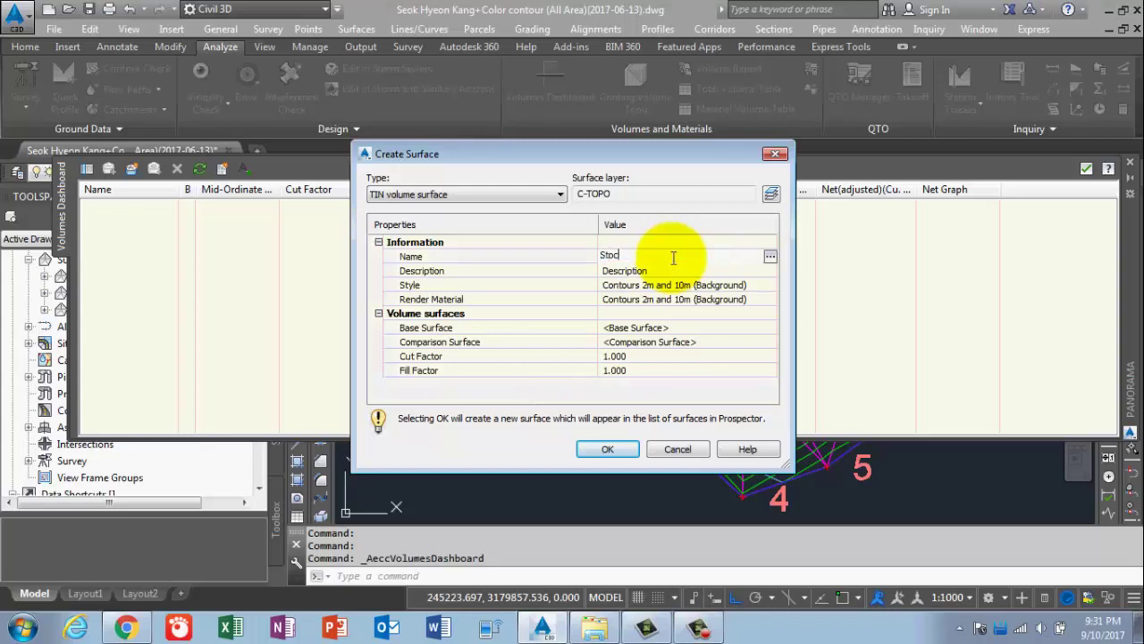
type("k Pile Volume")
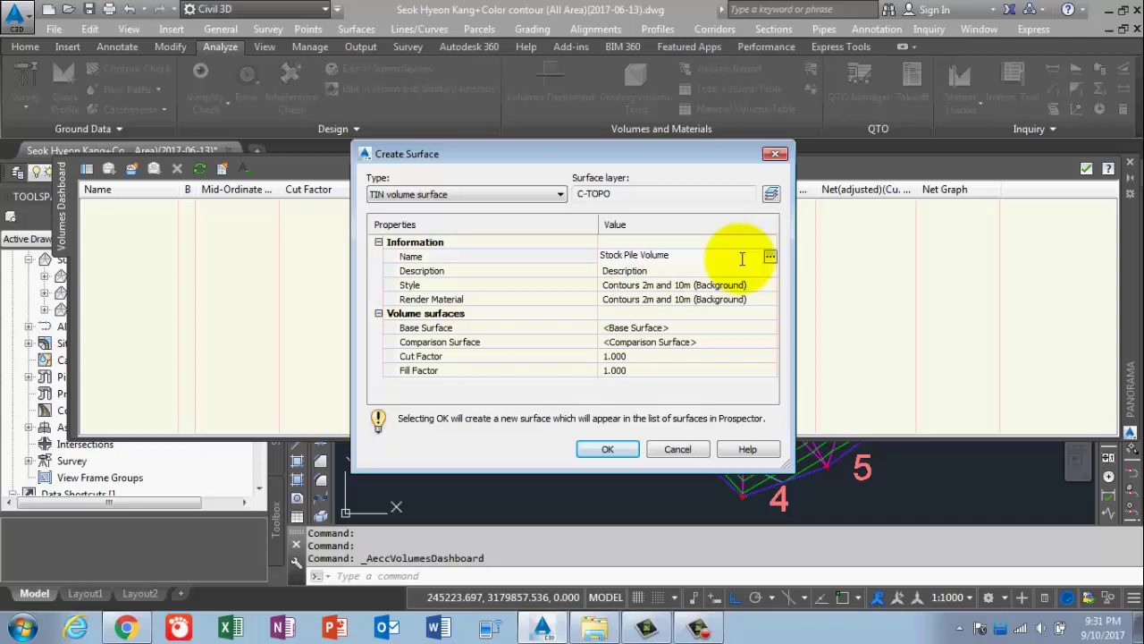
left_click(740, 286)
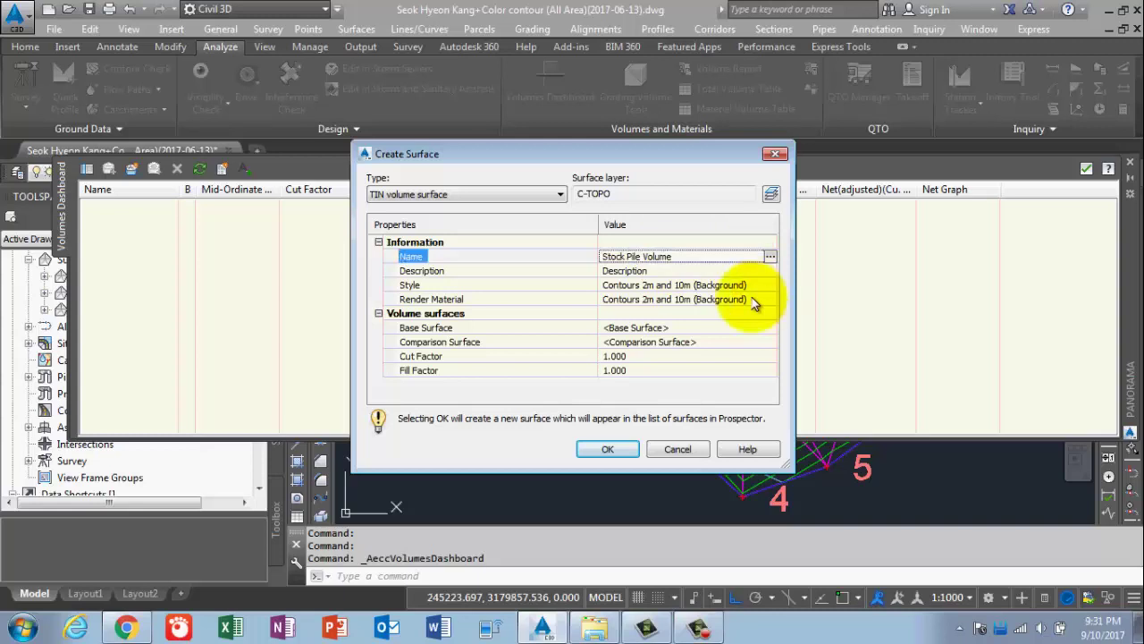
Set Base Surface as the volume surface's base surface.
left_click(732, 332)
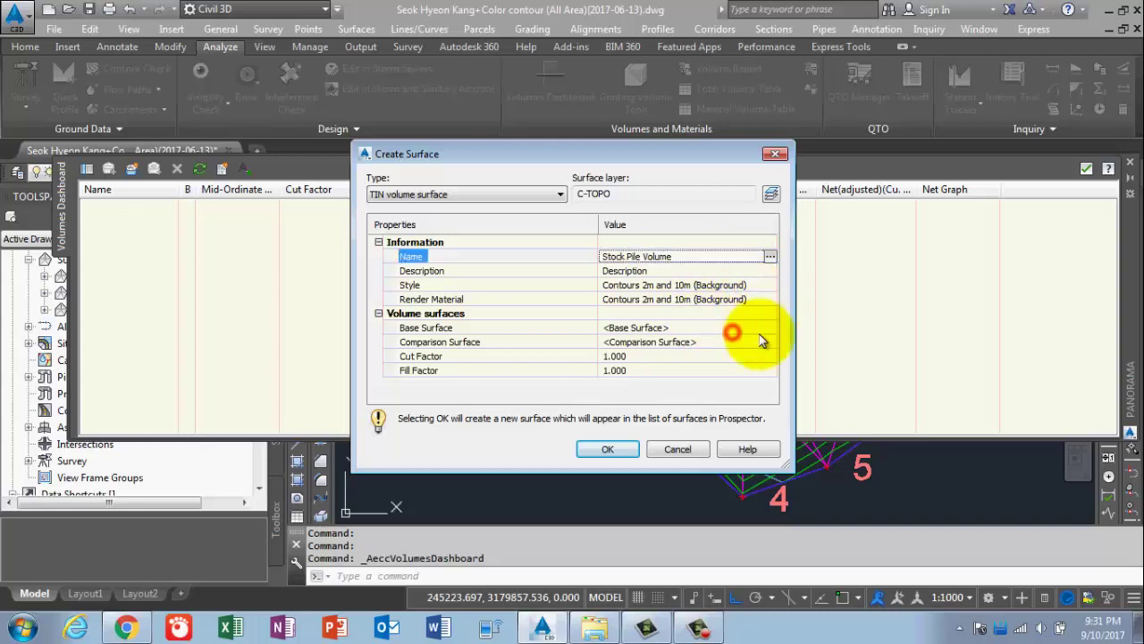
left_click(768, 329)
left_click(768, 330)
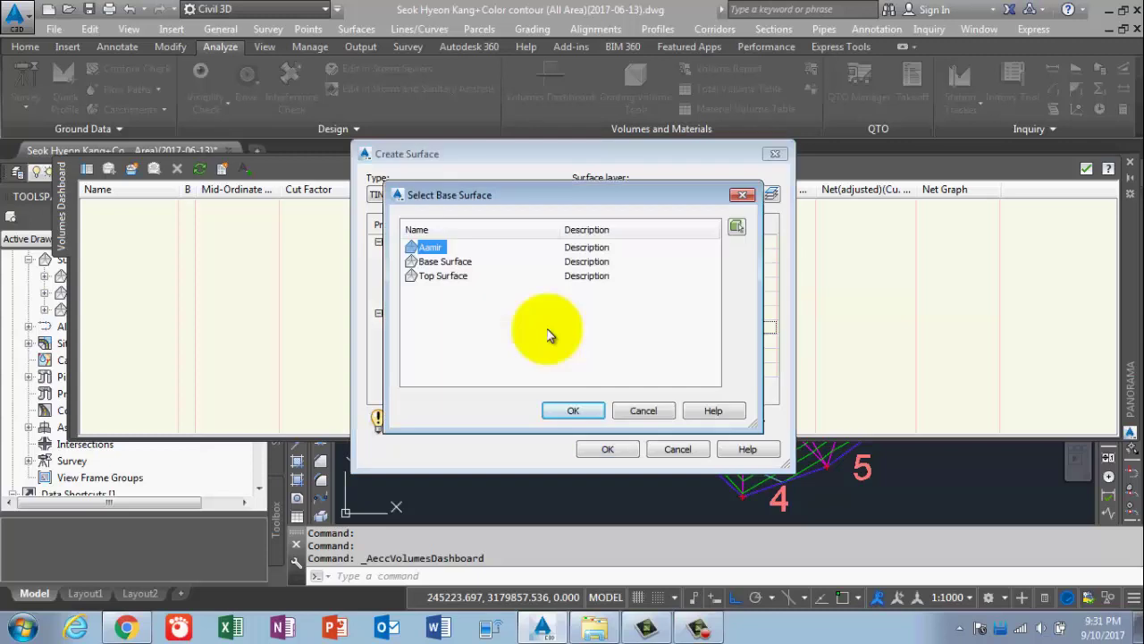
left_click(438, 261)
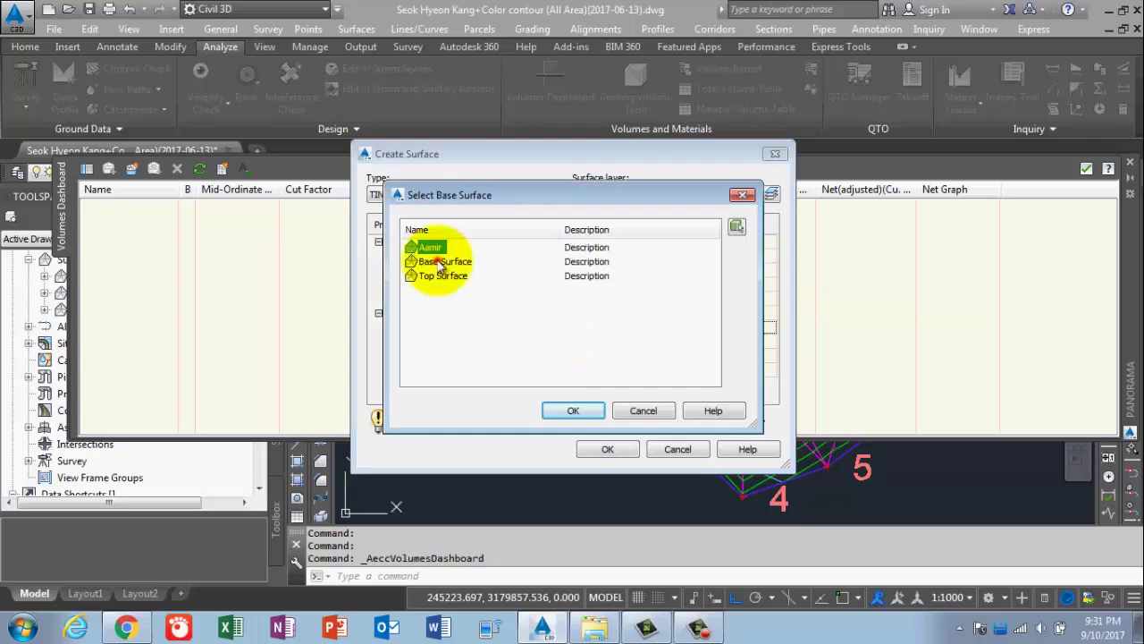
left_click(575, 413)
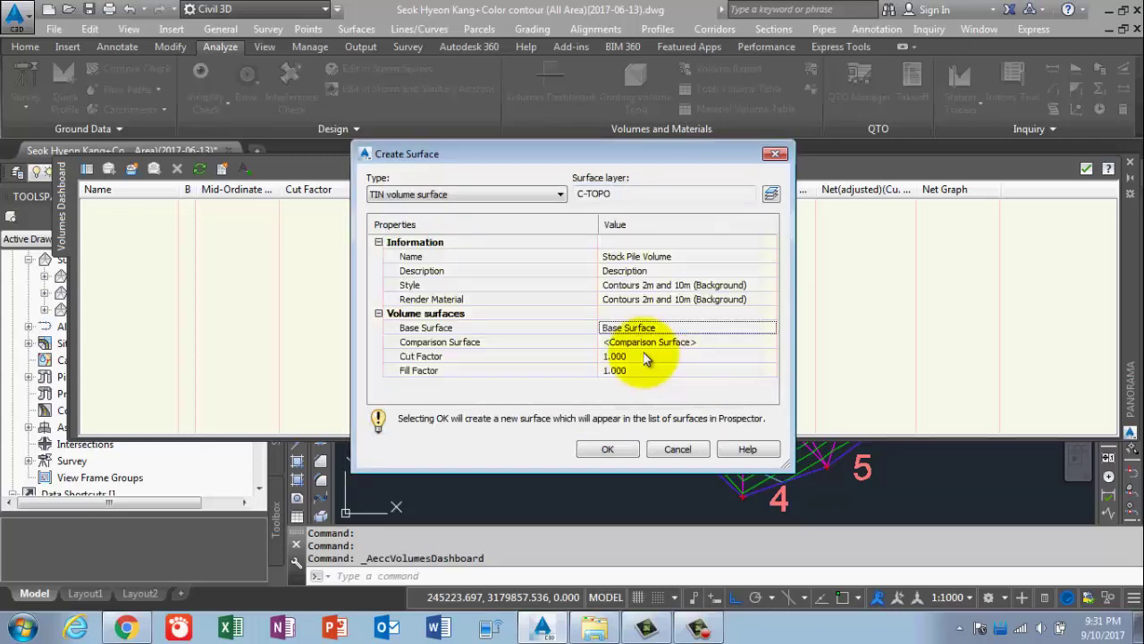
Set Top Surface as the comparison surface and create the volume surface.
left_click(767, 349)
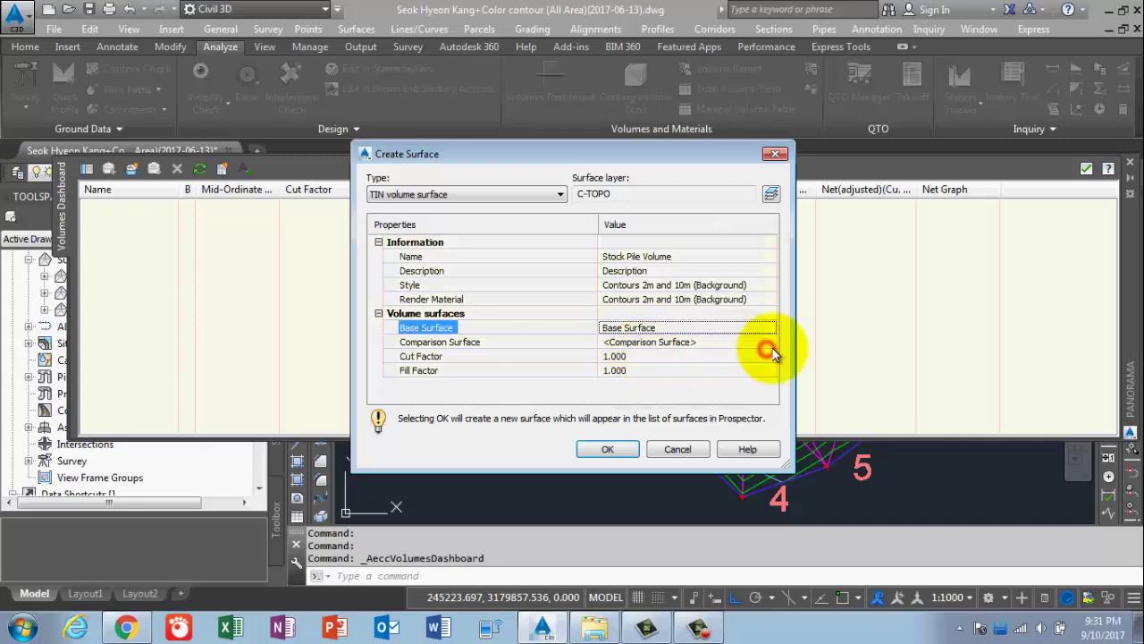
left_click(774, 348)
left_click(767, 349)
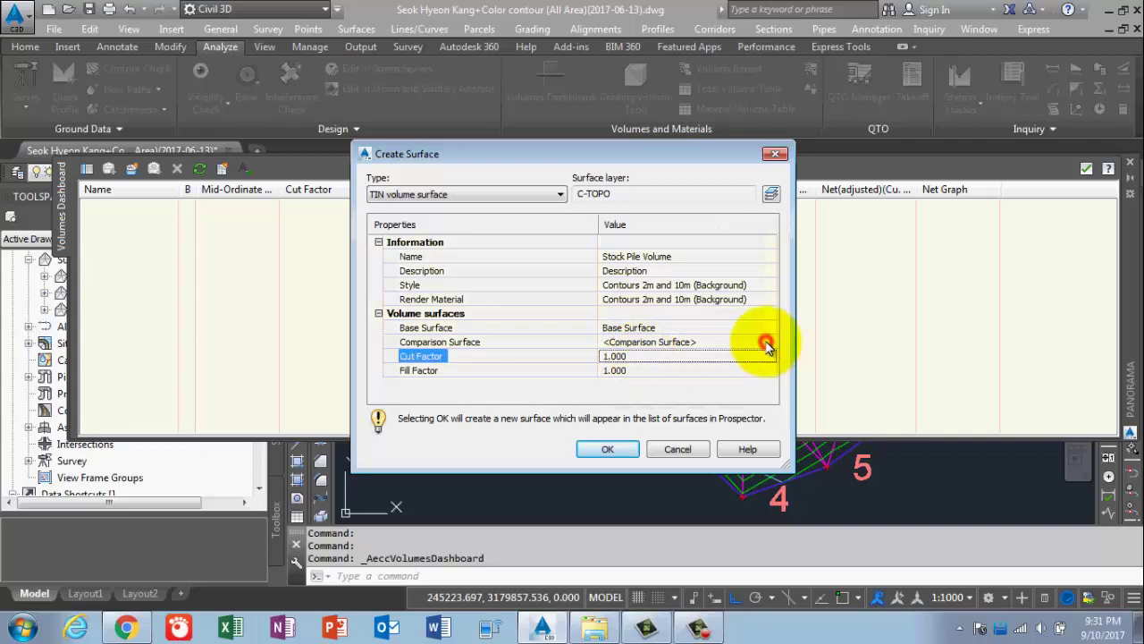
left_click(767, 345)
left_click(633, 345)
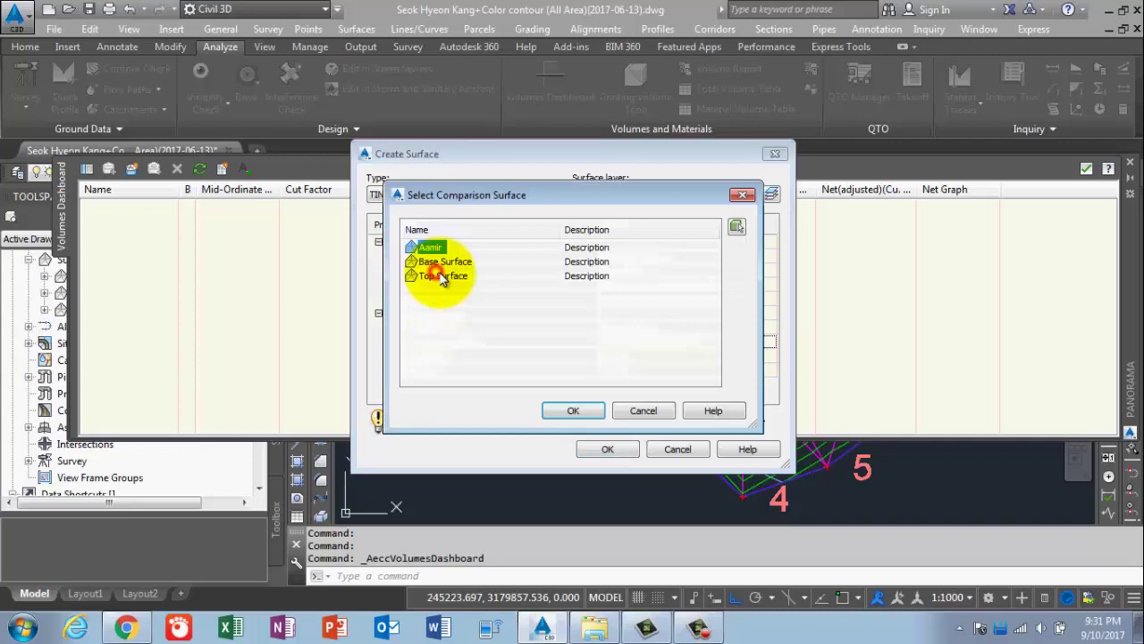
left_click(442, 277)
left_click(575, 412)
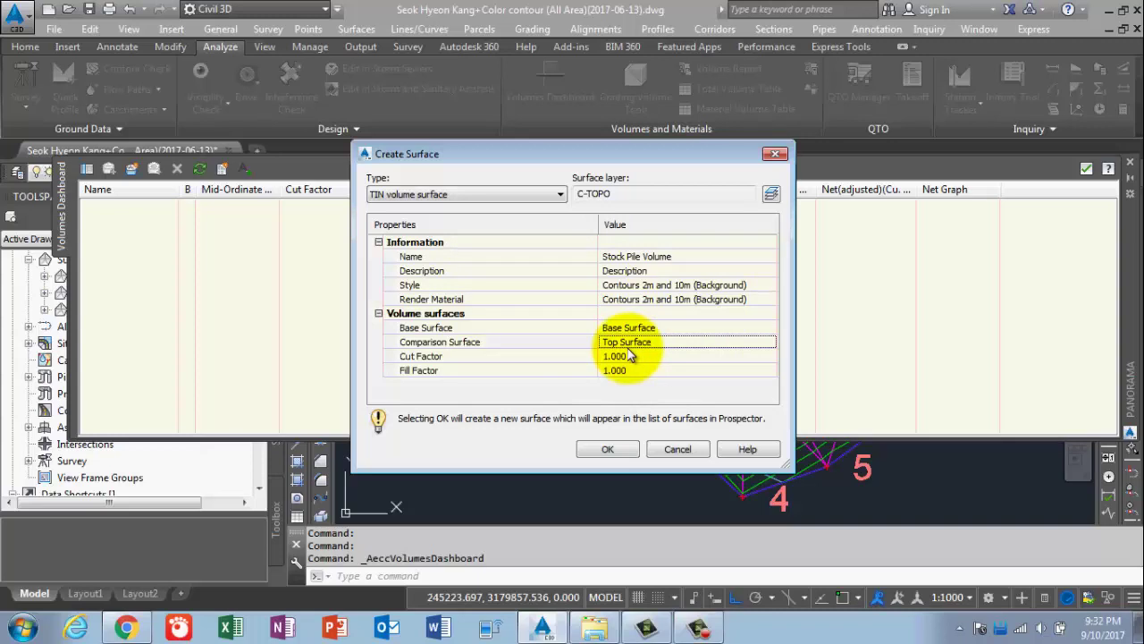
left_click(614, 451)
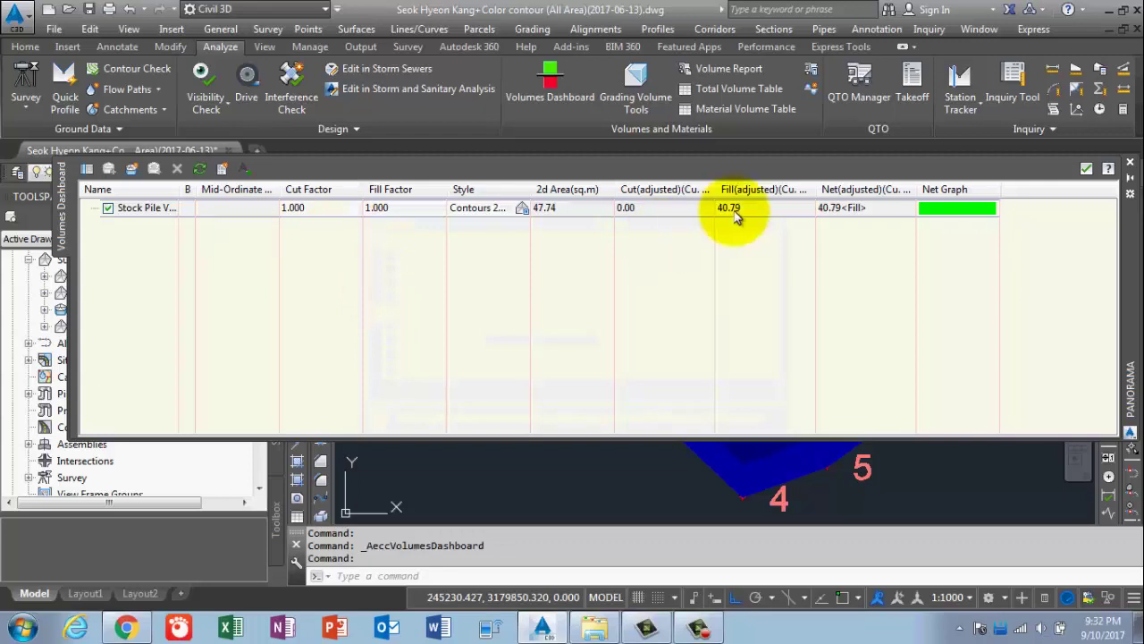
Choose Insert Cut/Fill Summary and bring the stockpile surface back into view.
left_click(755, 173)
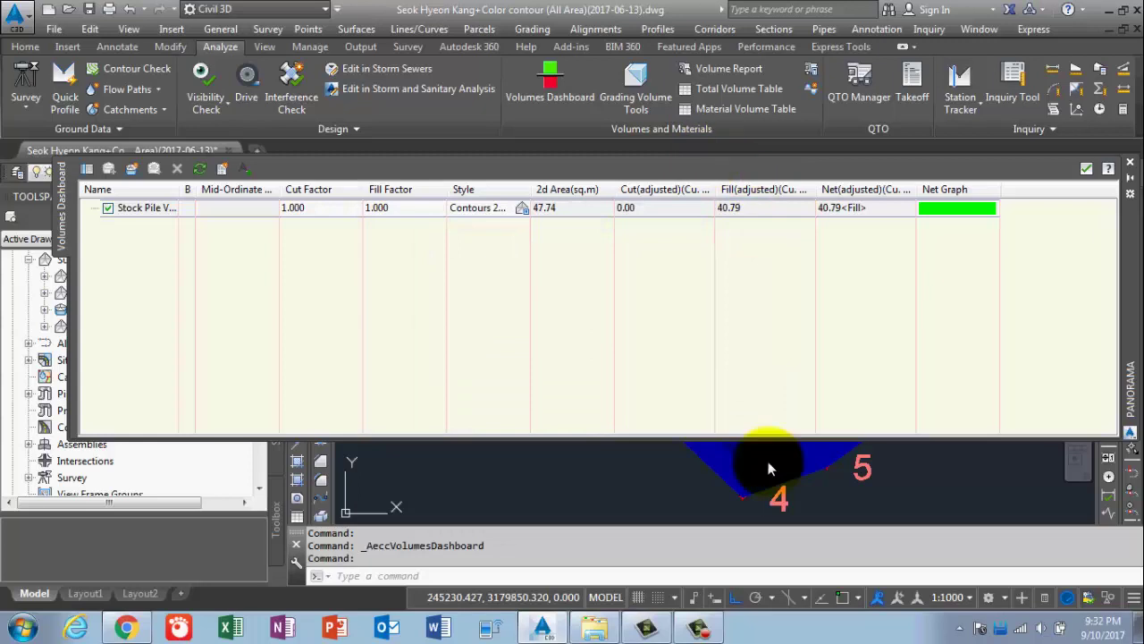
left_click(656, 461)
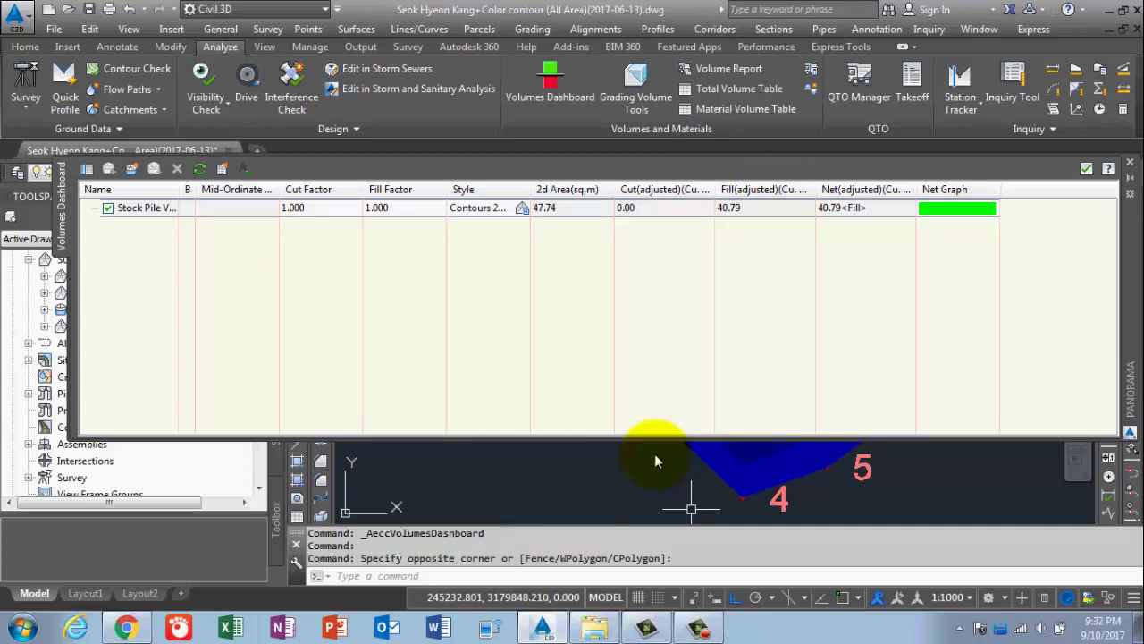
scroll(655, 461, "down", 3)
middle_click_drag(655, 461, 666, 514)
scroll(689, 502, "down", 3)
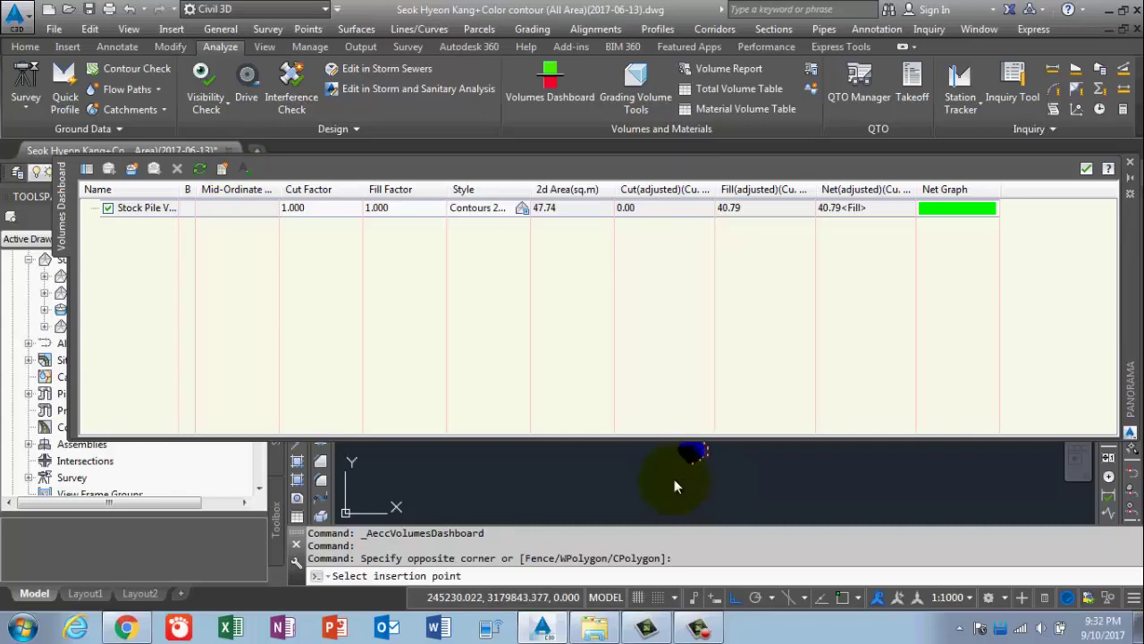
Place the Cut/Fill Summary table in the drawing, close the dashboard, and select the table.
left_click(677, 487)
left_click(1086, 168)
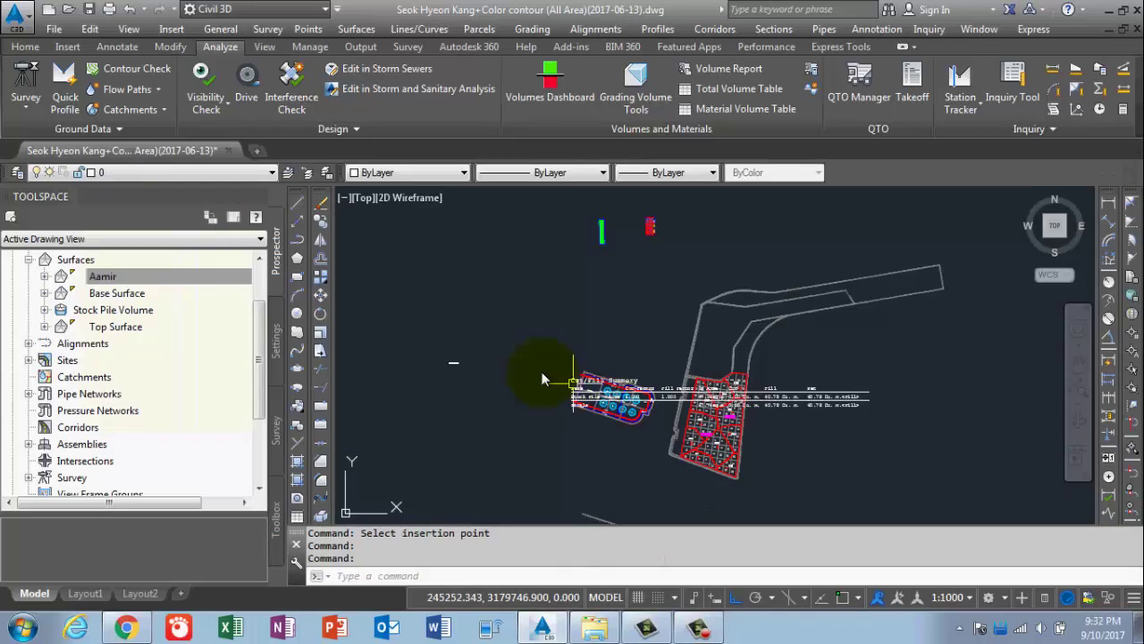
scroll(541, 371, "up", 5)
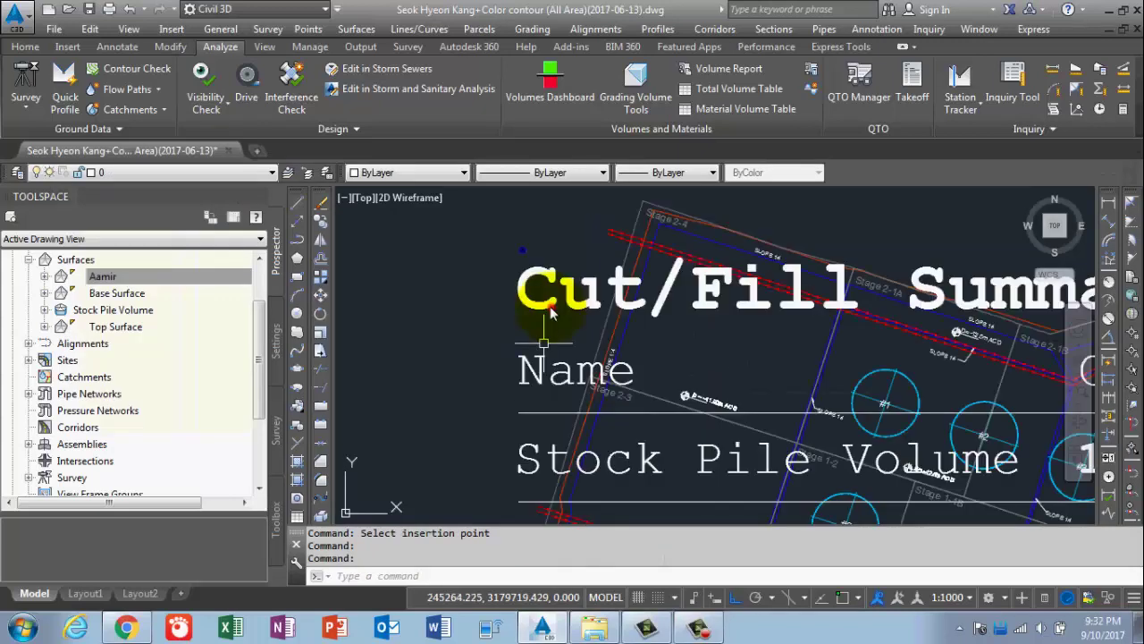
left_click(483, 305)
type("sc")
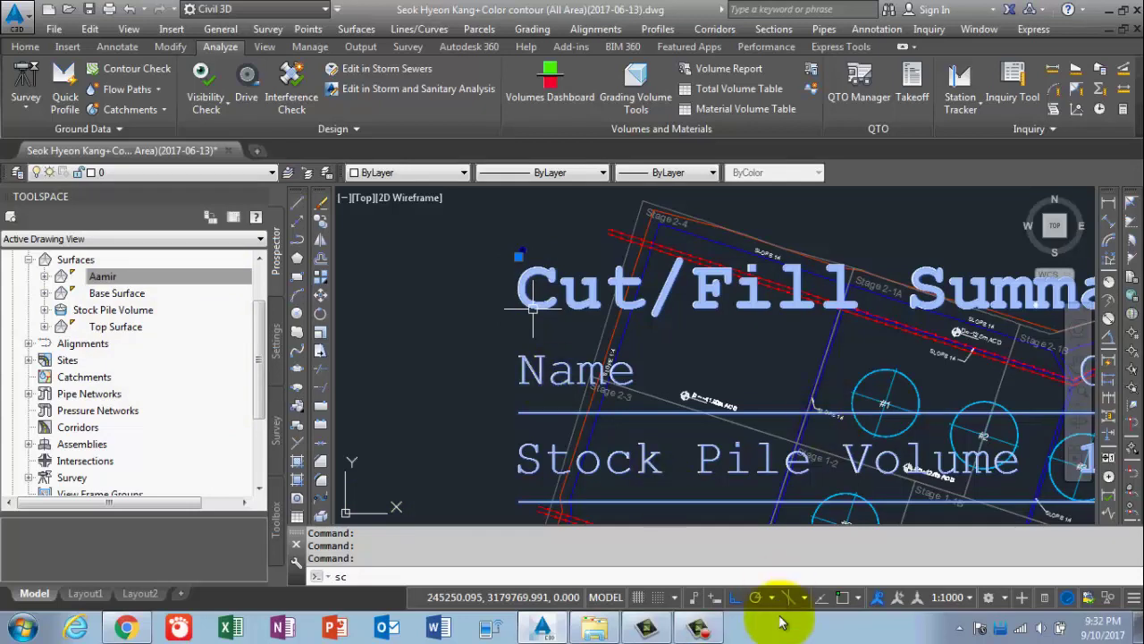
Scale the summary table by a factor of 0.1 from its corner.
left_click(699, 628)
left_click(1061, 556)
key("Return")
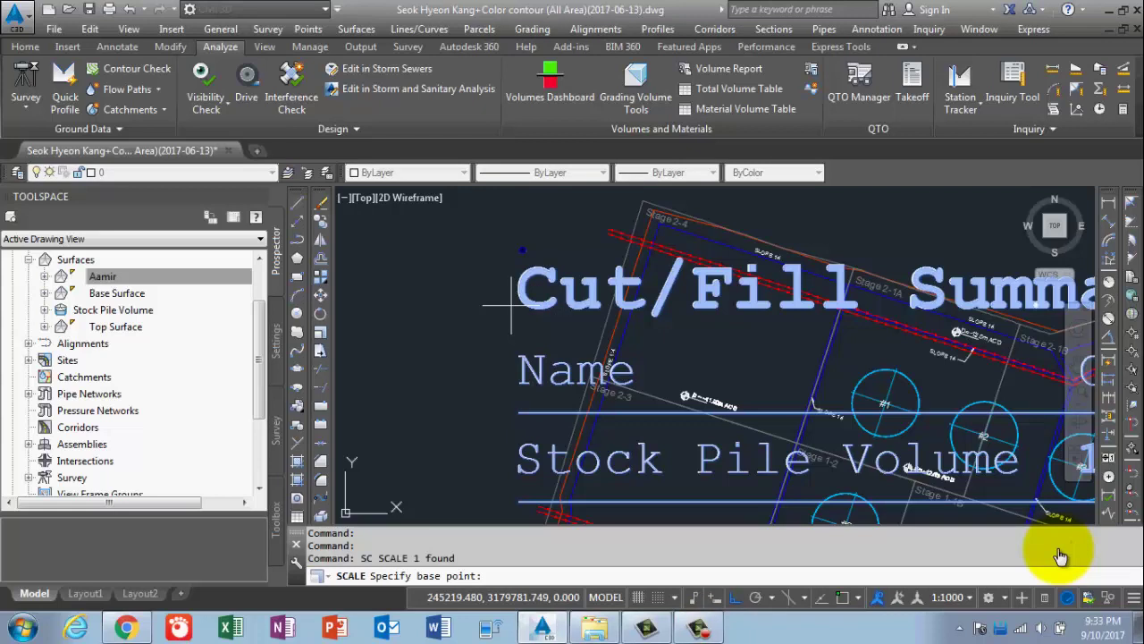
left_click(518, 268)
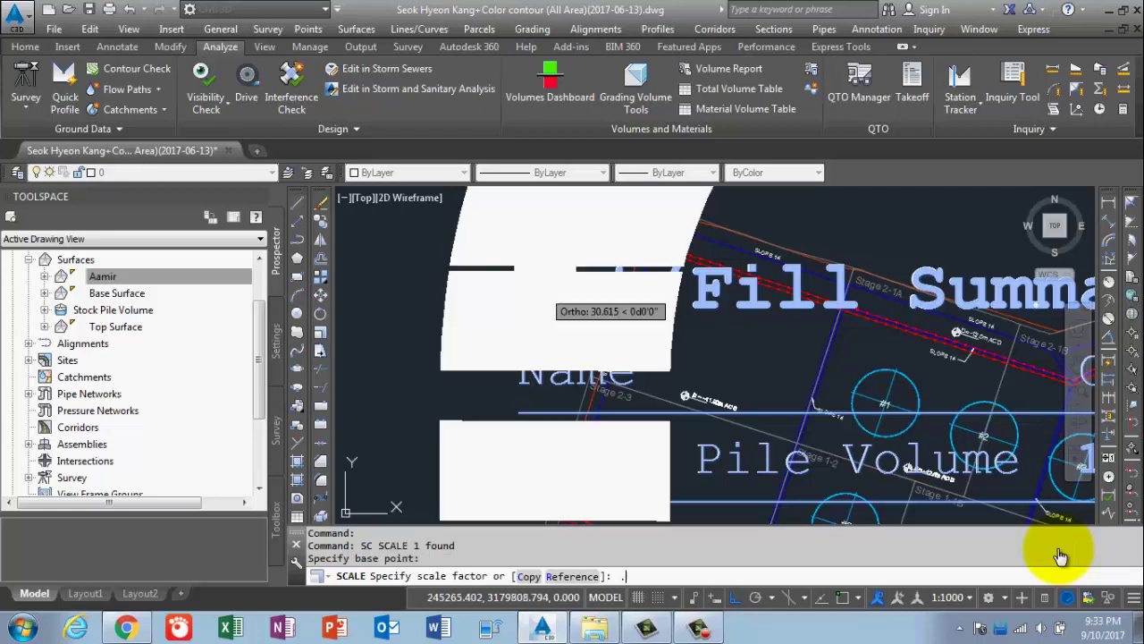
type(".1")
key("Return")
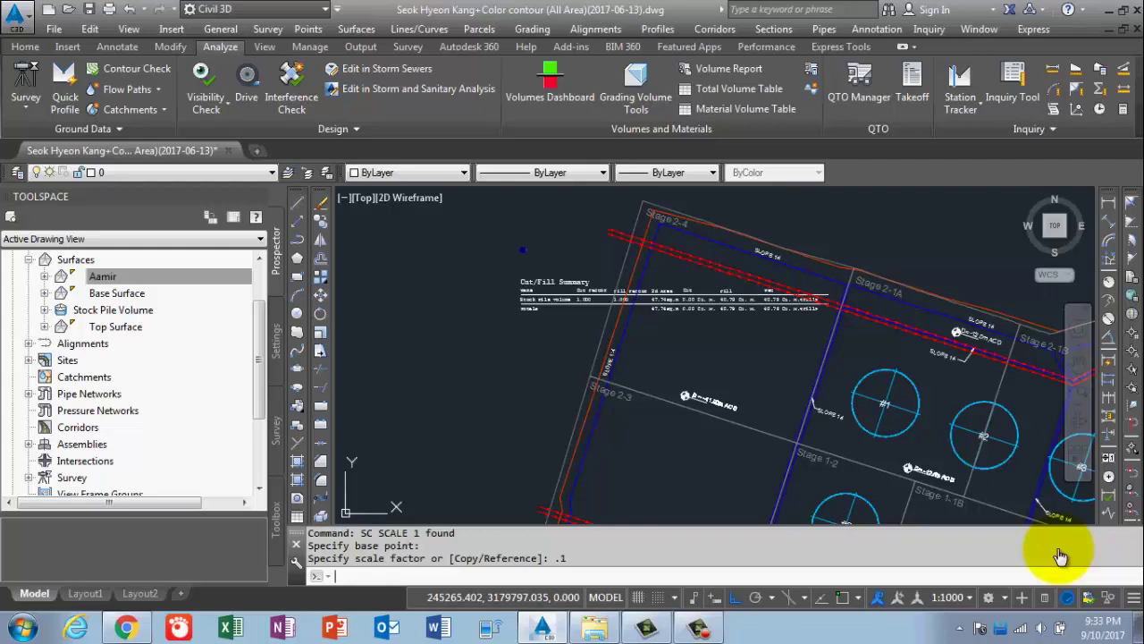
Scale the table again by a factor of 0.3.
scroll(547, 294, "up", 2)
scroll(572, 326, "down", 2)
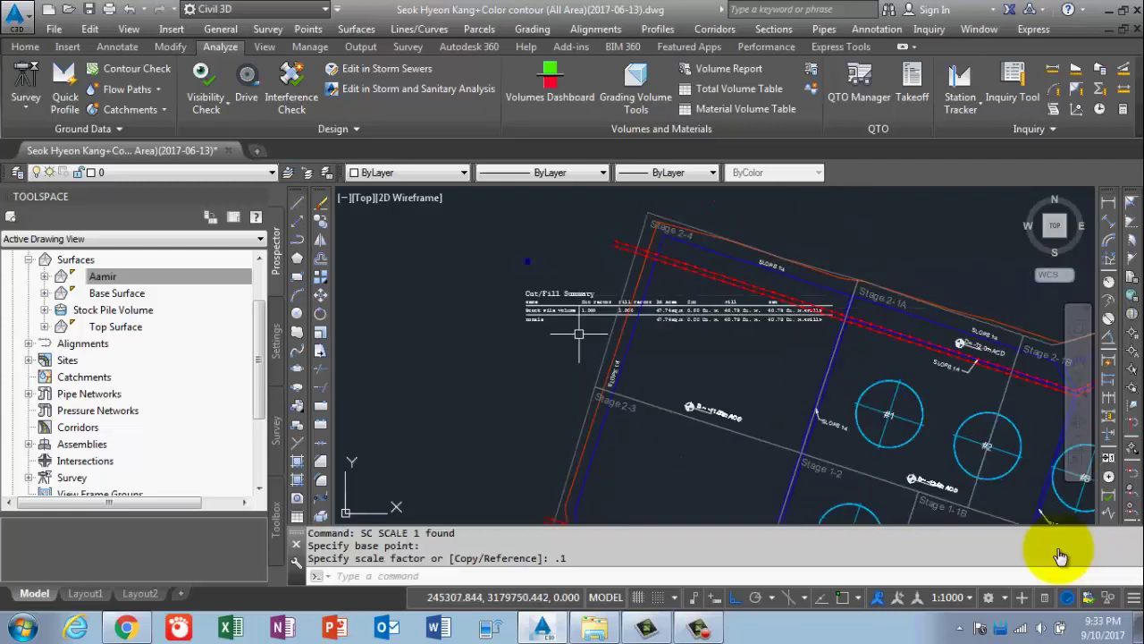
left_click(578, 333)
type("sc")
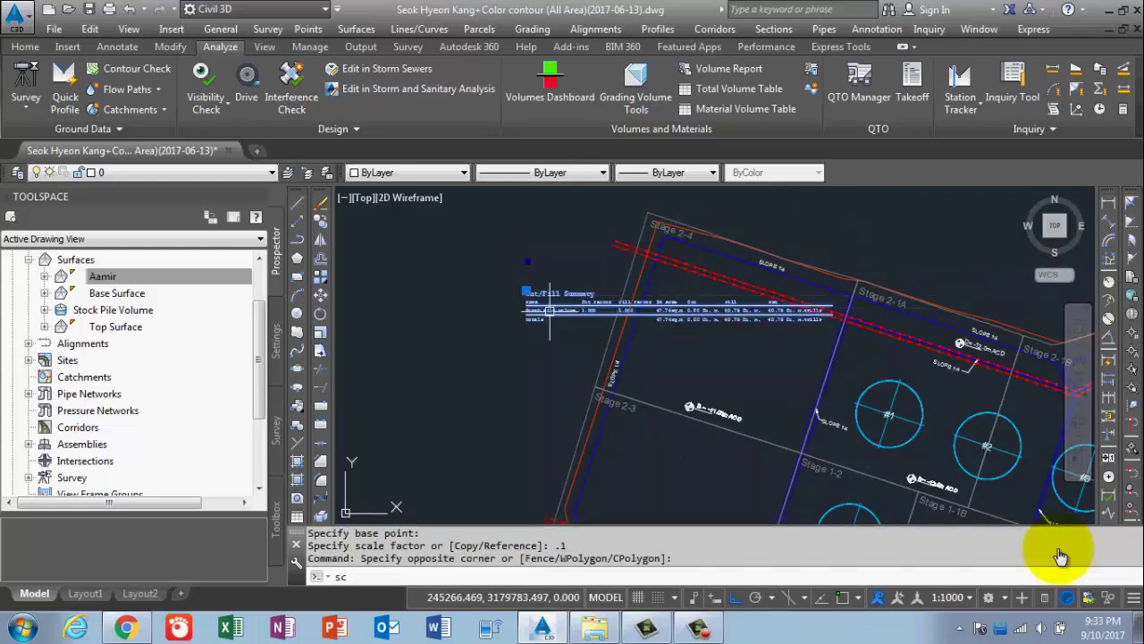
key("Return")
left_click(527, 262)
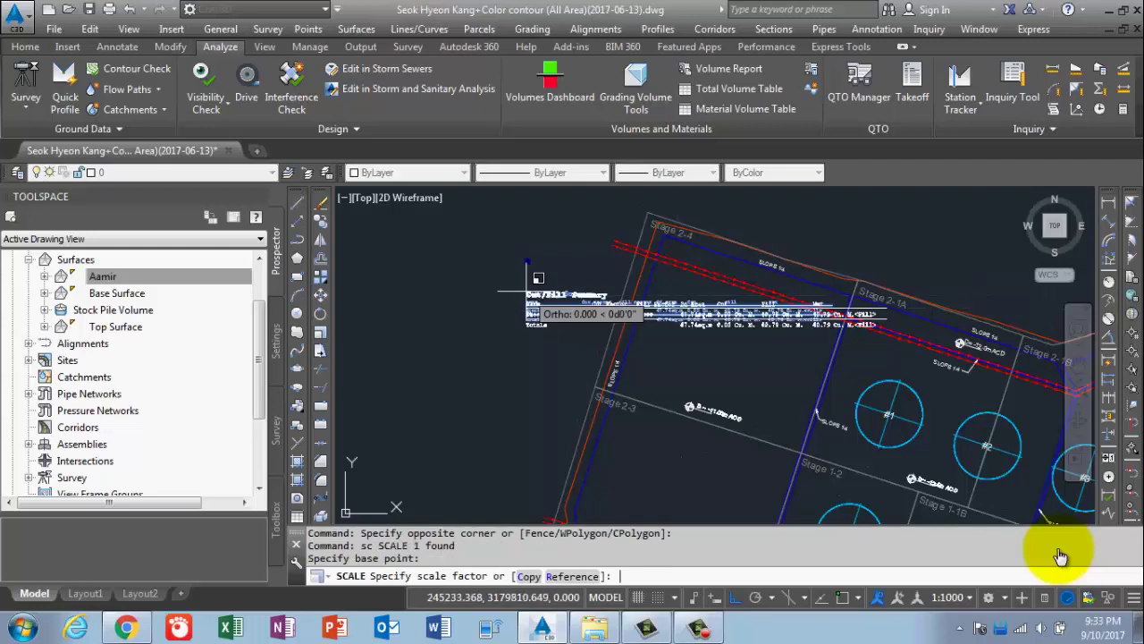
type(".3")
key("Return")
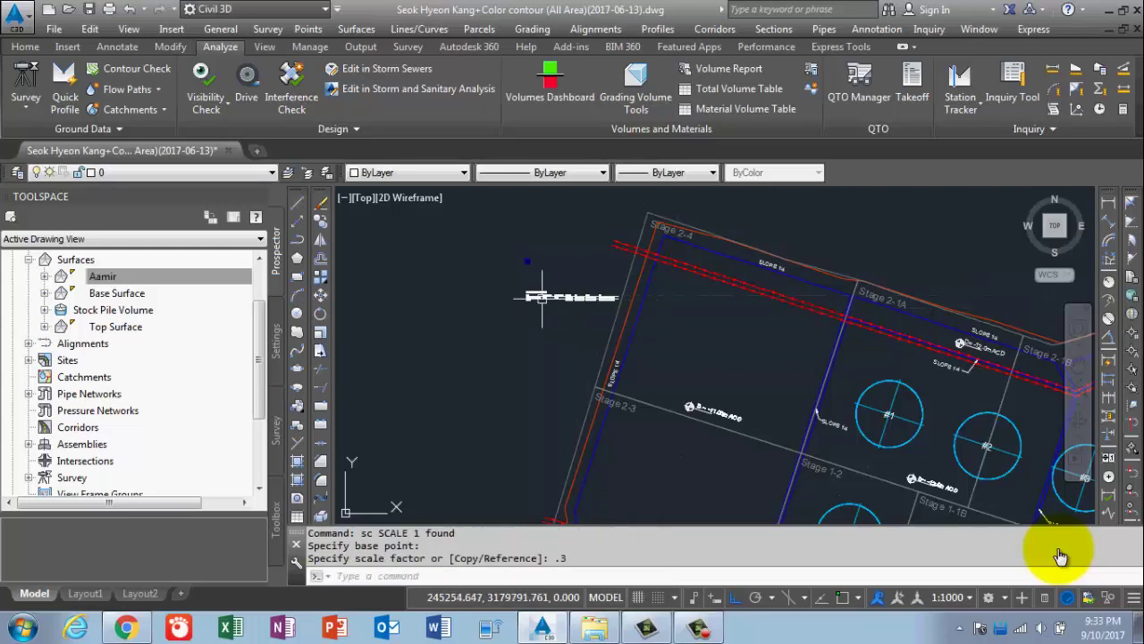
Move the shrunken table to a new spot with polar tracking on.
scroll(584, 326, "up", 8)
scroll(502, 333, "down", 5)
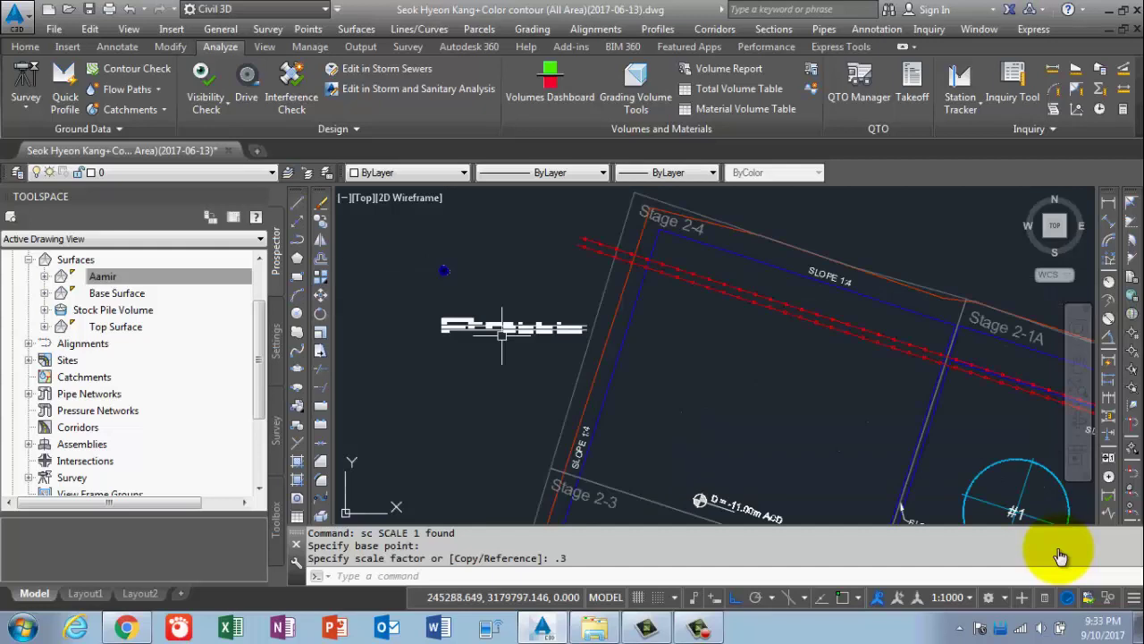
left_click(441, 318)
type("m")
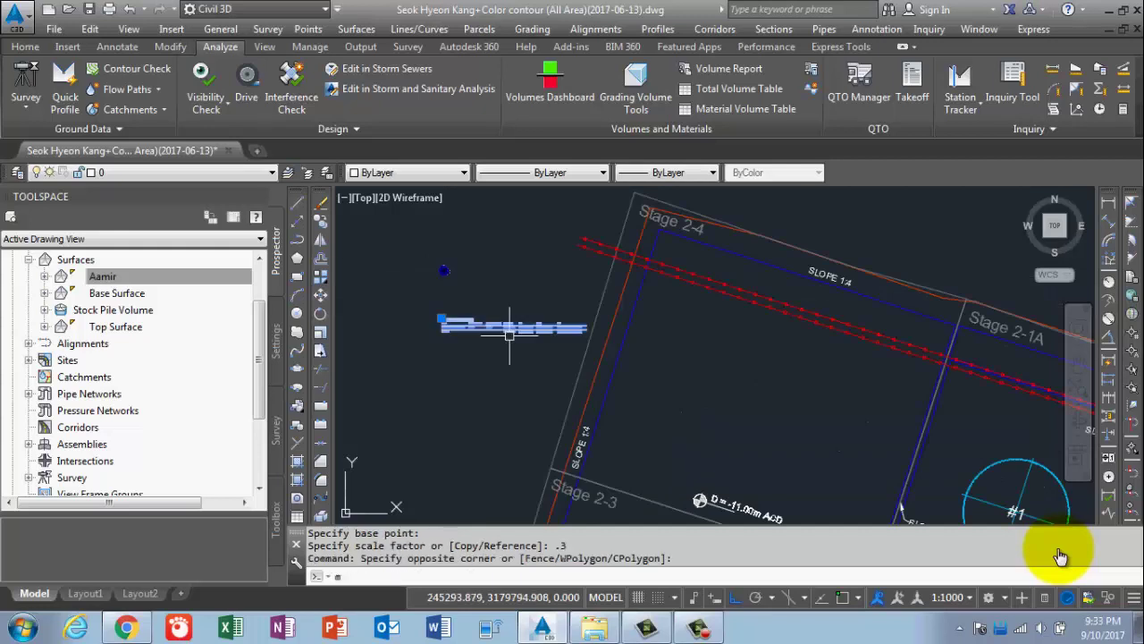
key("Return")
left_click(478, 300)
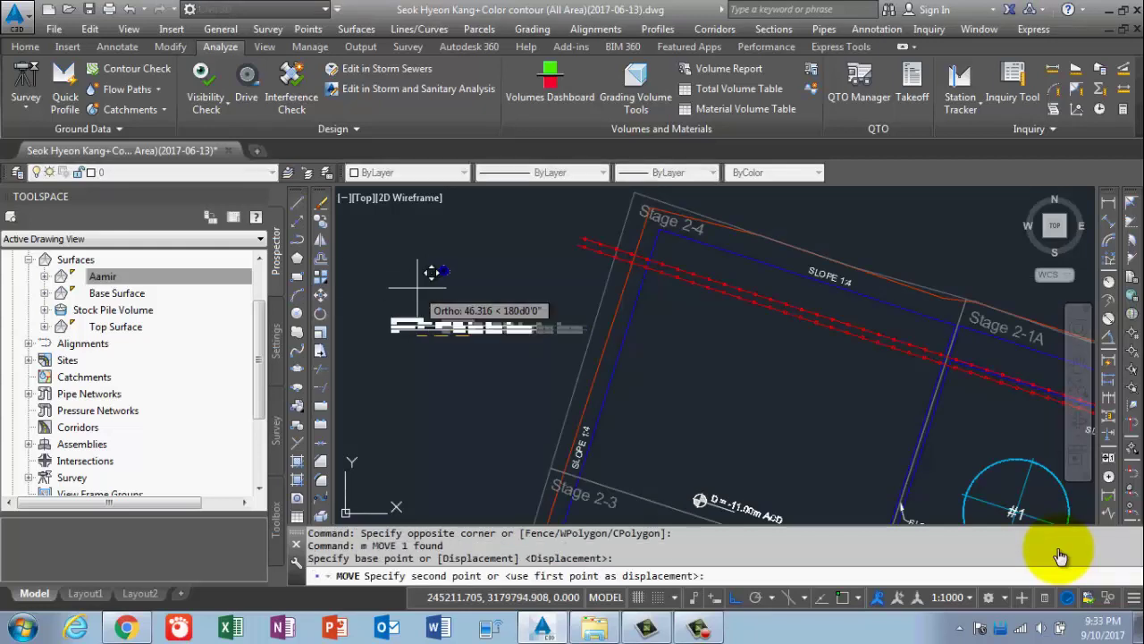
key("F10")
left_click(420, 300)
scroll(420, 300, "up", 3)
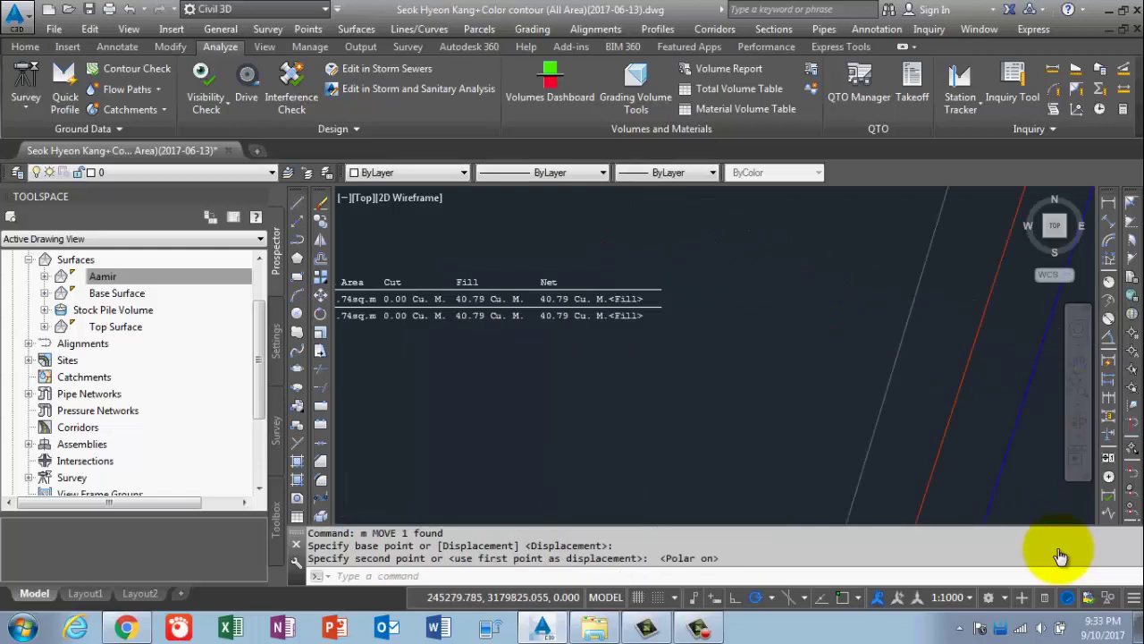
scroll(476, 306, "up", 3)
Draw a rectangle around the Fill column's 40.79 cells.
type("r")
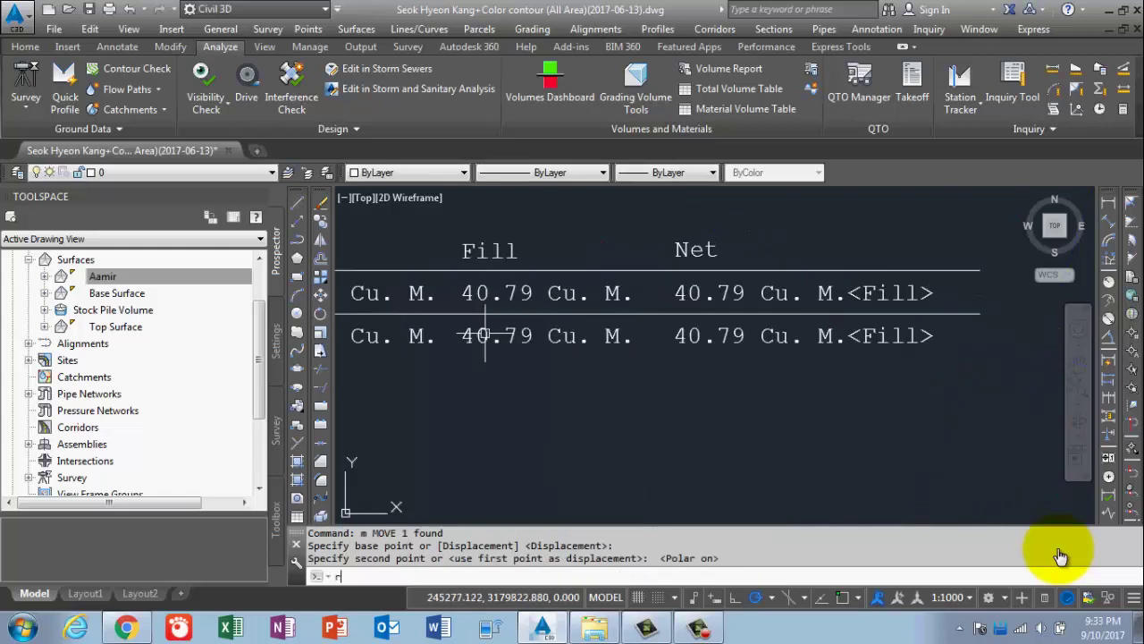
type("ec")
key("Return")
left_click(451, 234)
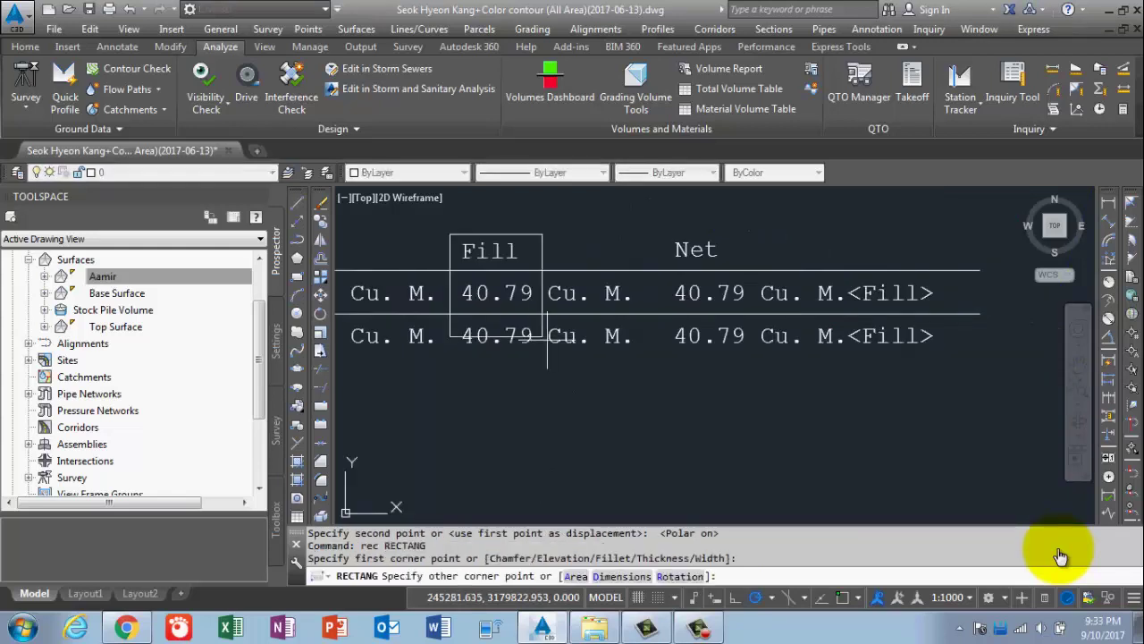
left_click(632, 361)
Change the rectangle's colour to Magenta and clear the selection.
left_click(581, 217)
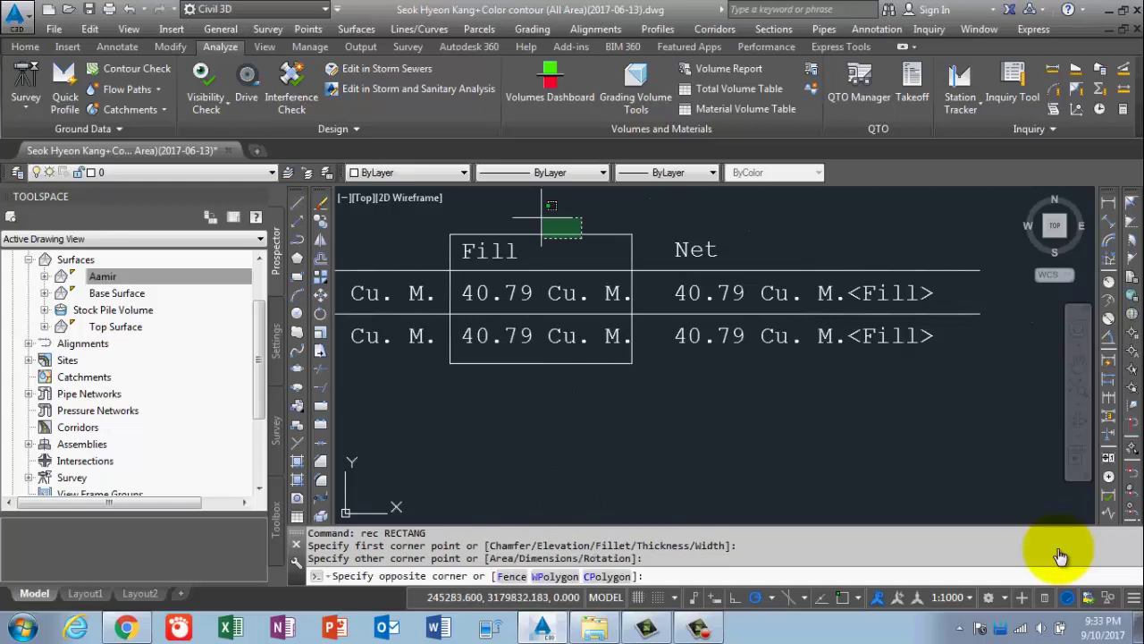
left_click(542, 217)
left_click(462, 173)
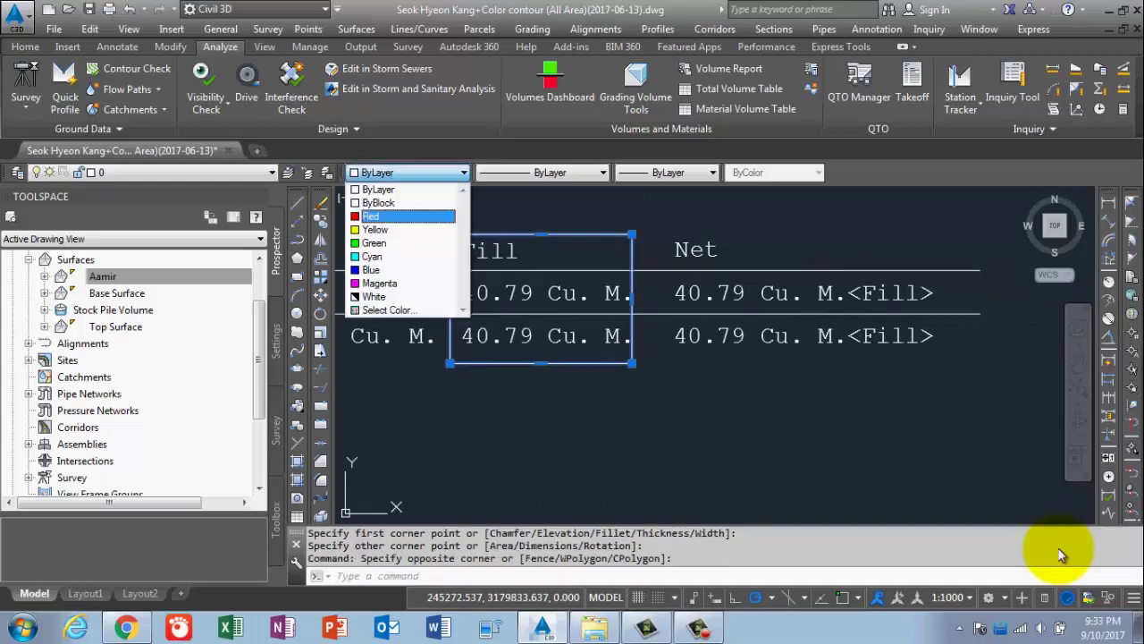
left_click(379, 282)
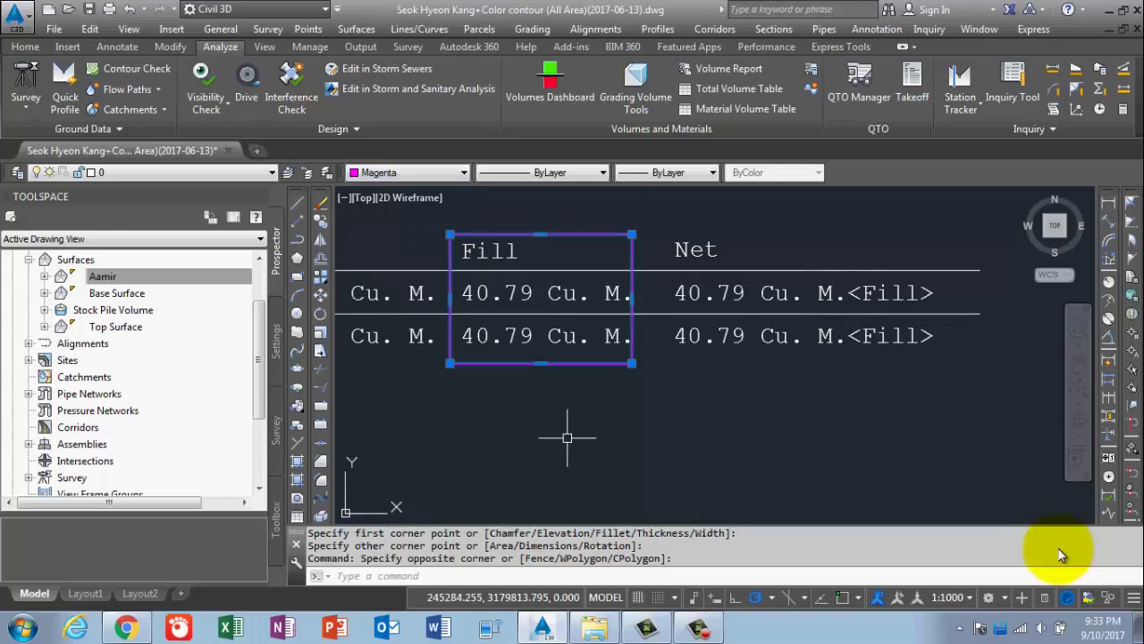
key("Escape")
scroll(572, 438, "down", 4)
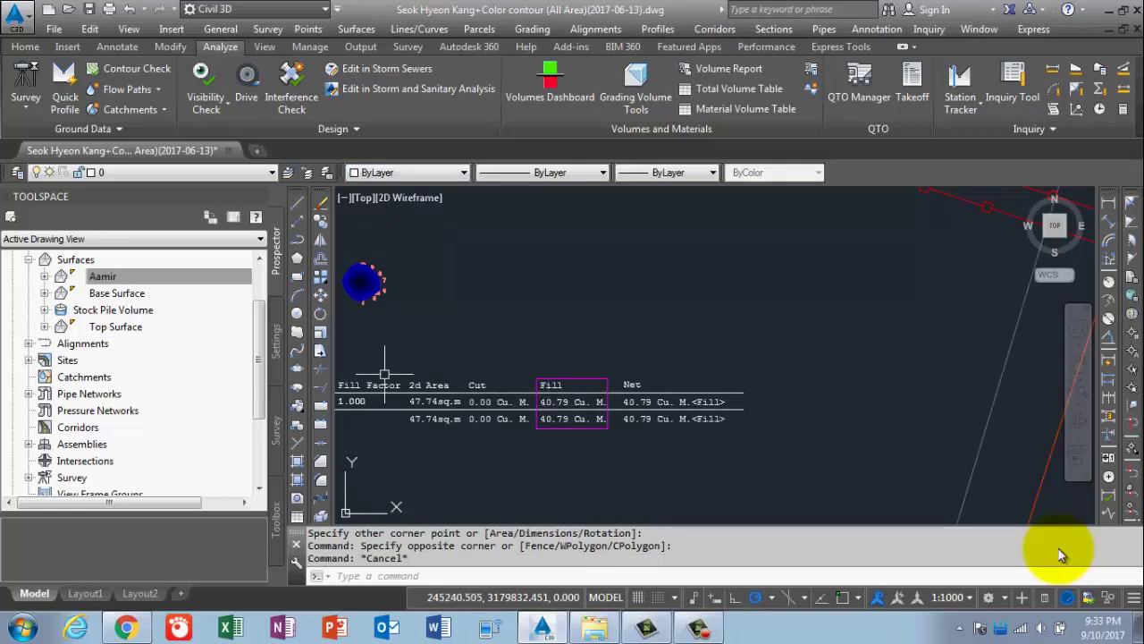
mouse_move(419, 358)
middle_mouse_down()
mouse_move(507, 395)
mouse_move(541, 395)
middle_mouse_up()
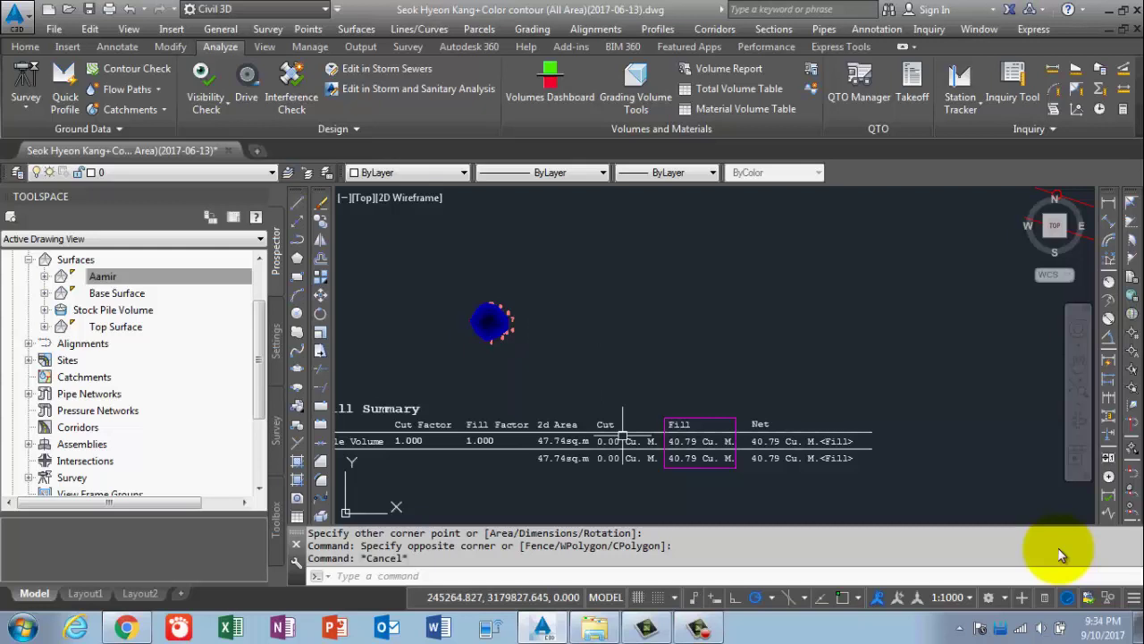
scroll(624, 438, "down", 2)
scroll(590, 439, "up", 2)
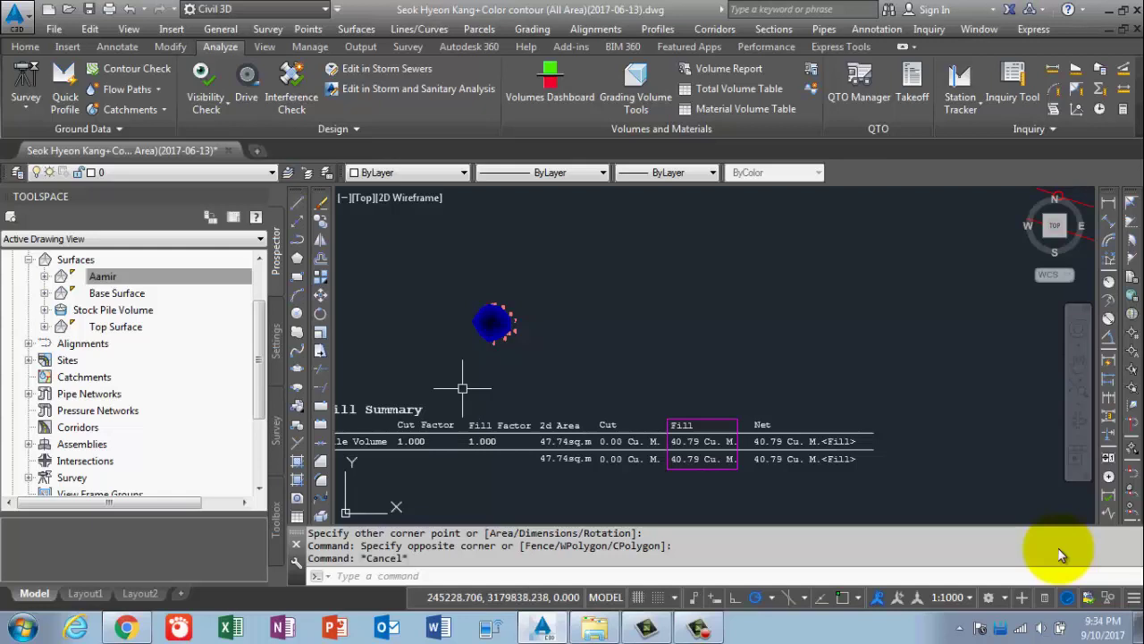
middle_click_drag(462, 388, 566, 383)
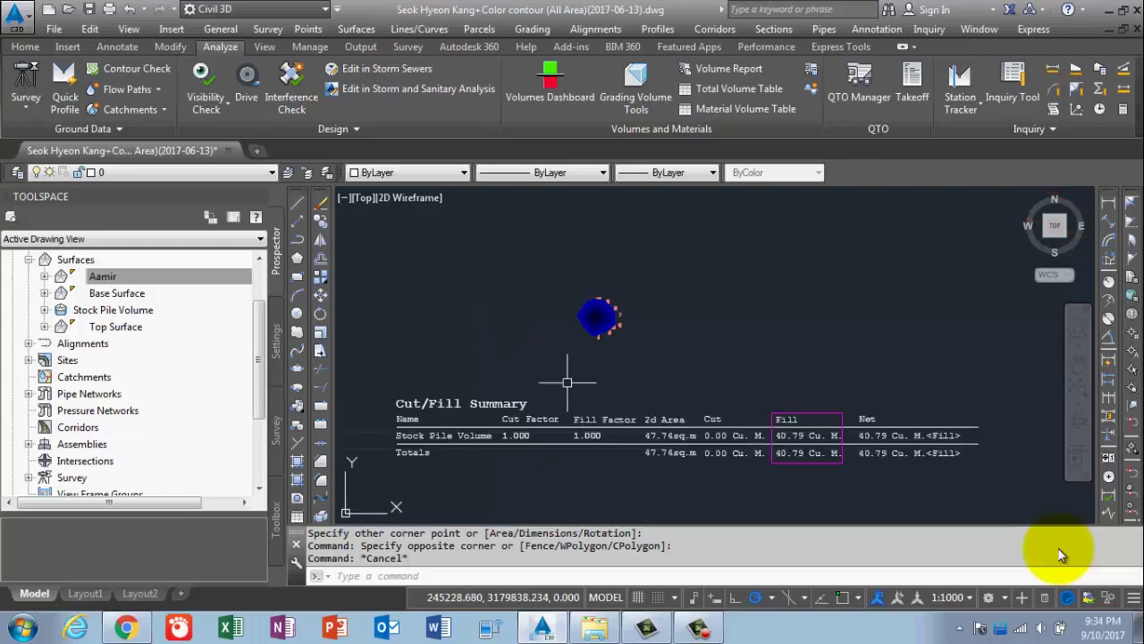